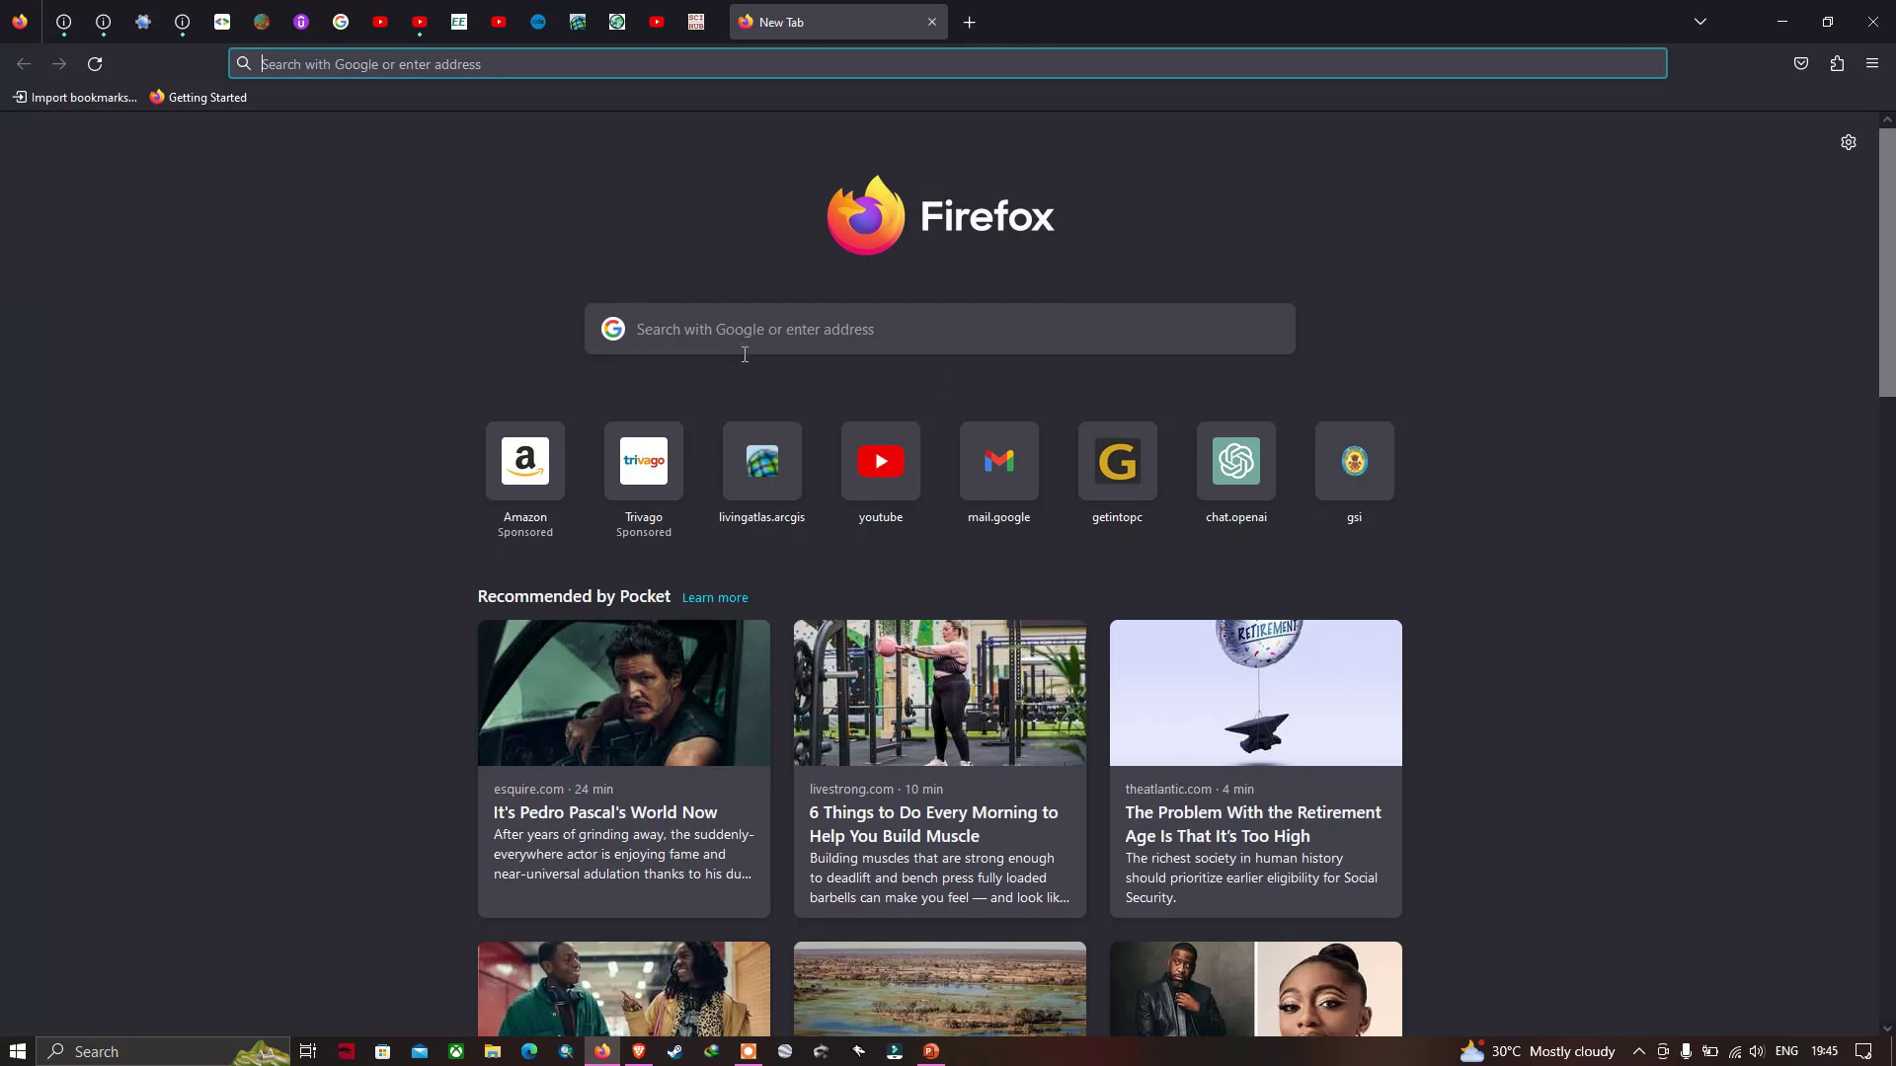
# - Search Google for 'World geologic map' from Firefox's address bar
pyautogui.write('World geologic map')
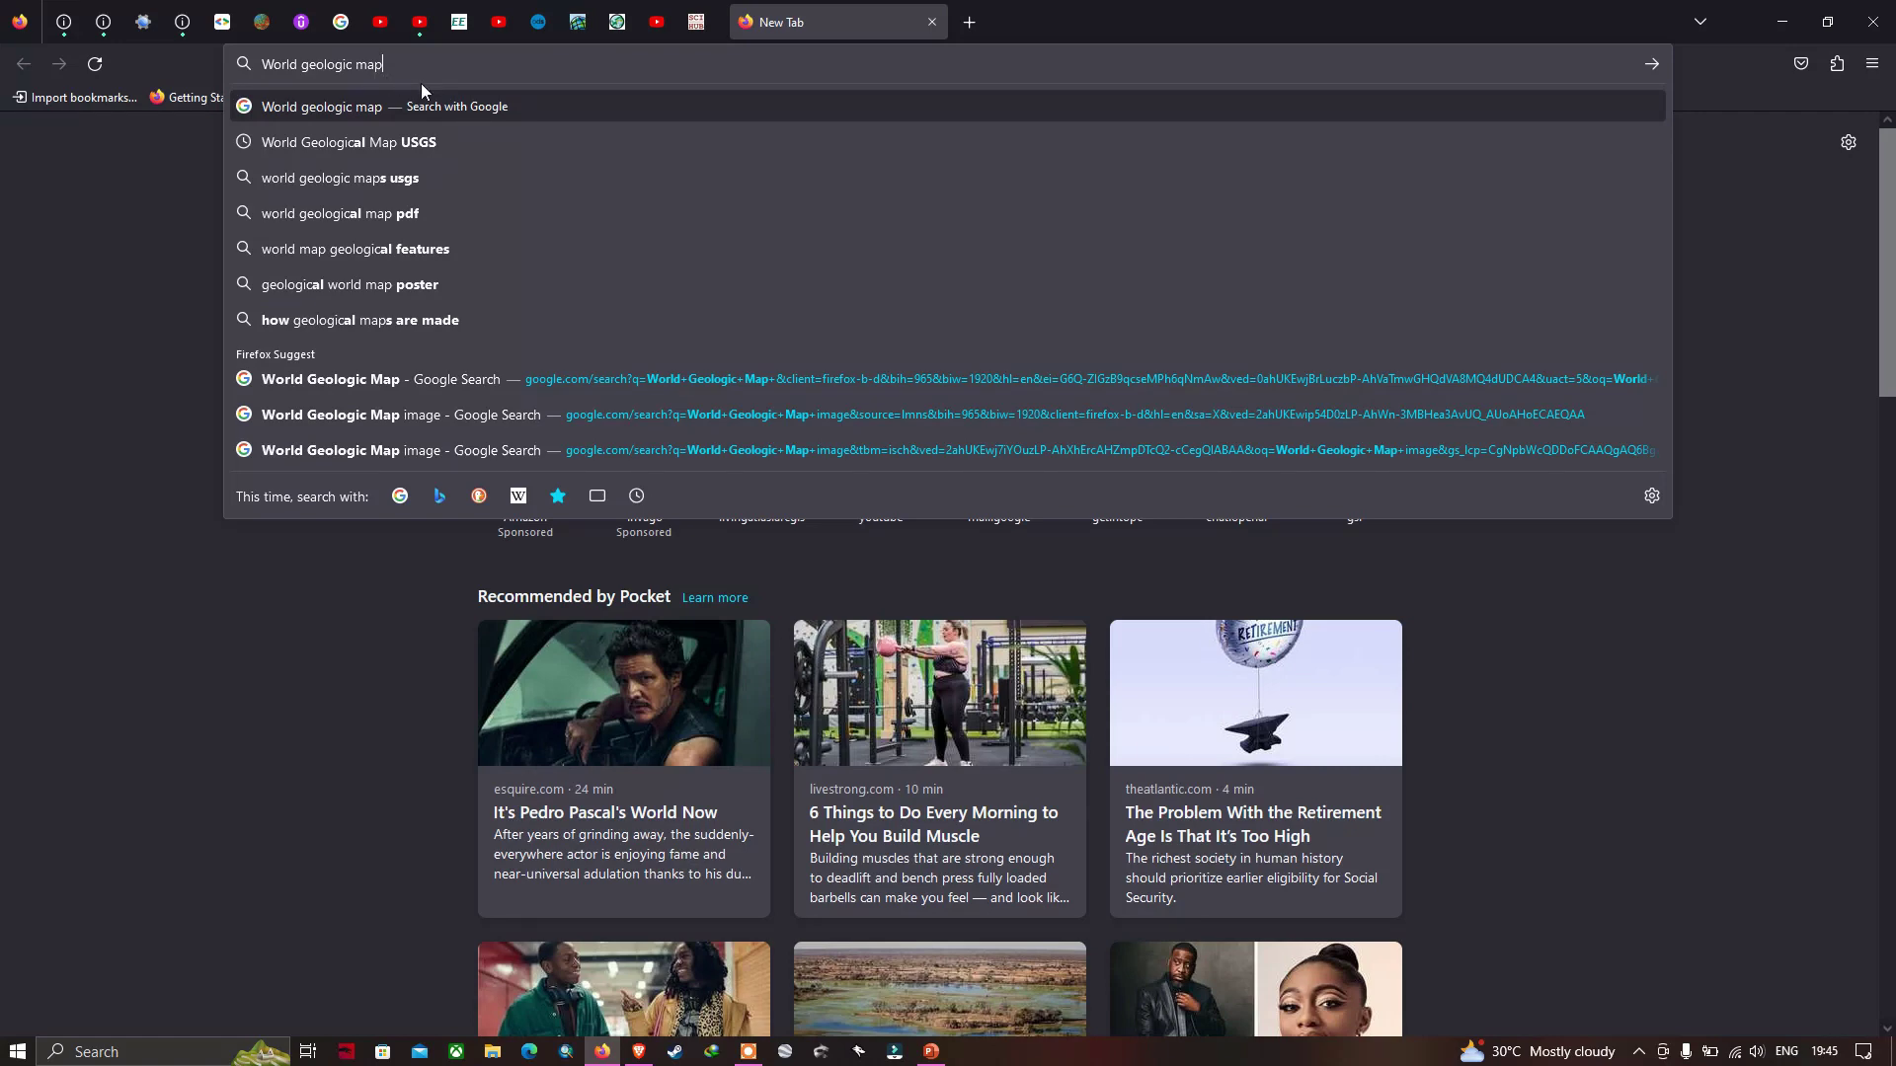
pyautogui.press('Return')
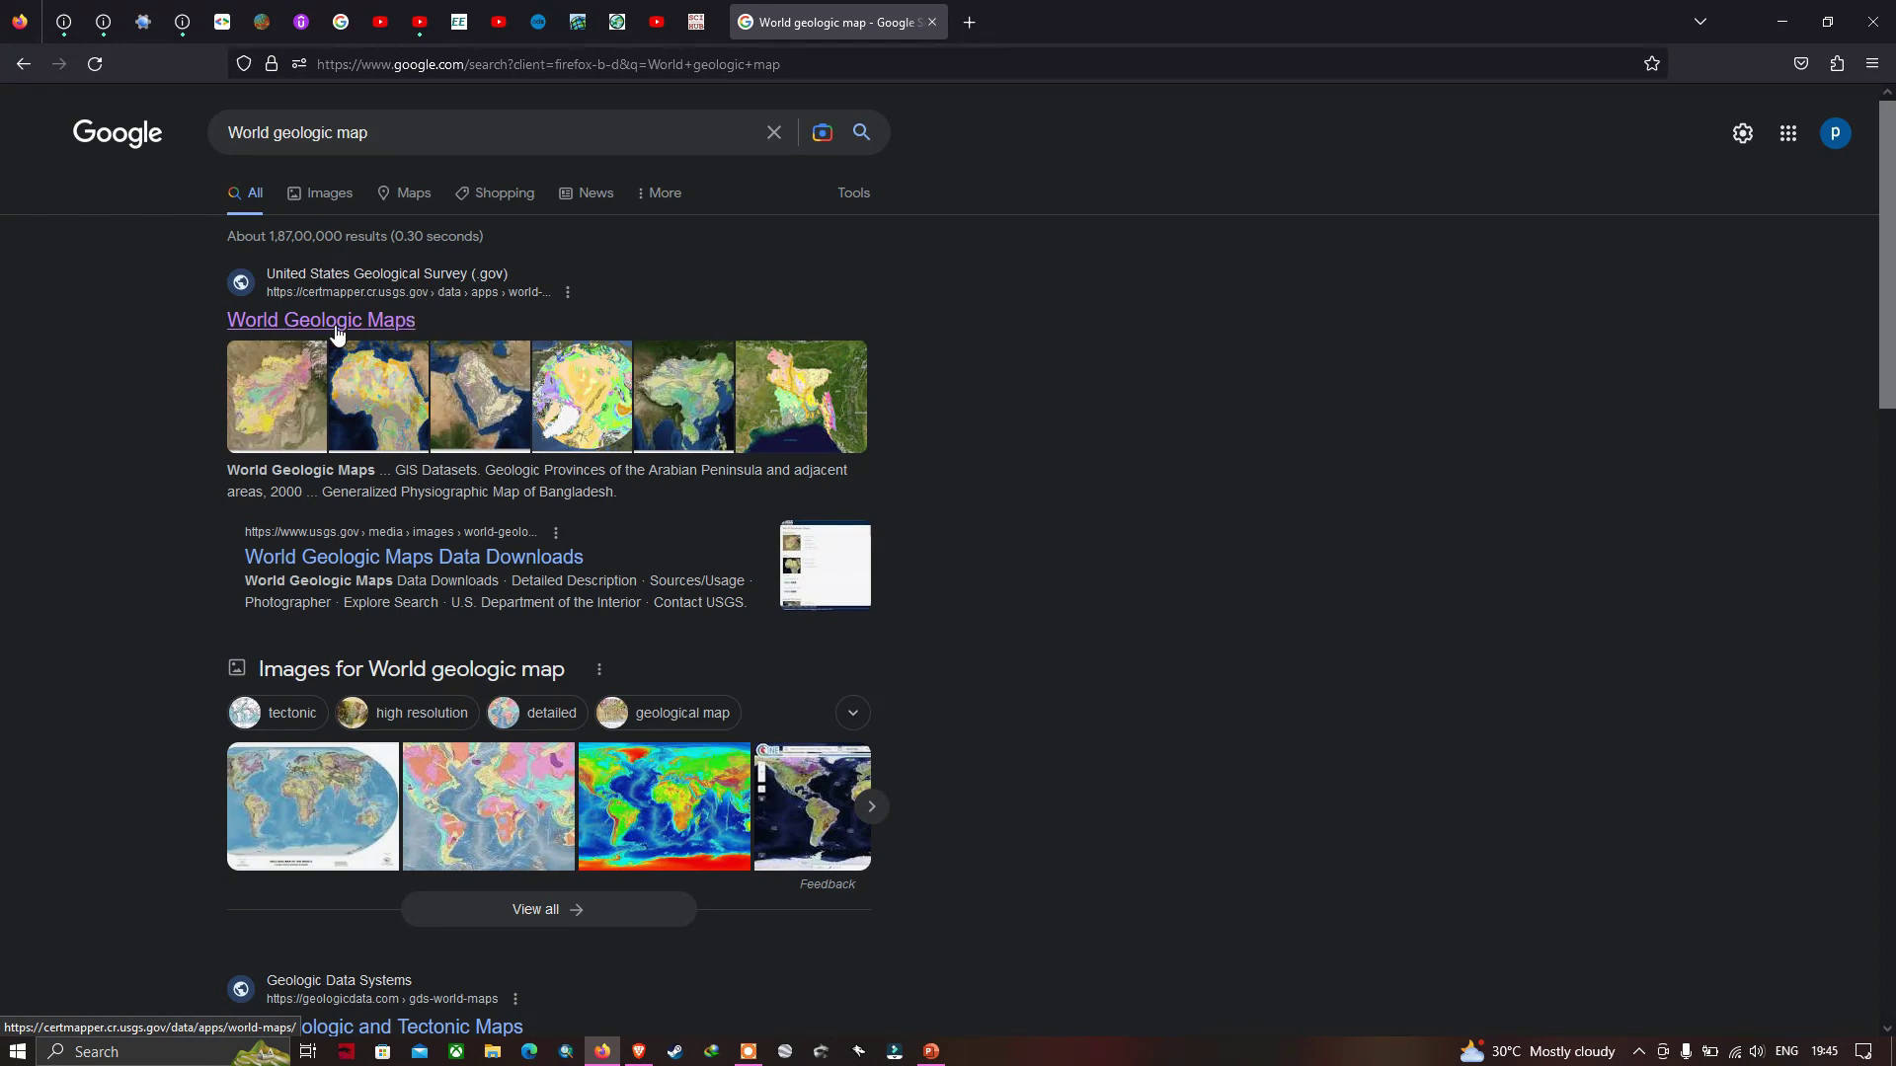
# - Open the USGS World Geologic Maps result and scroll down the regional map list
pyautogui.click(398, 326)
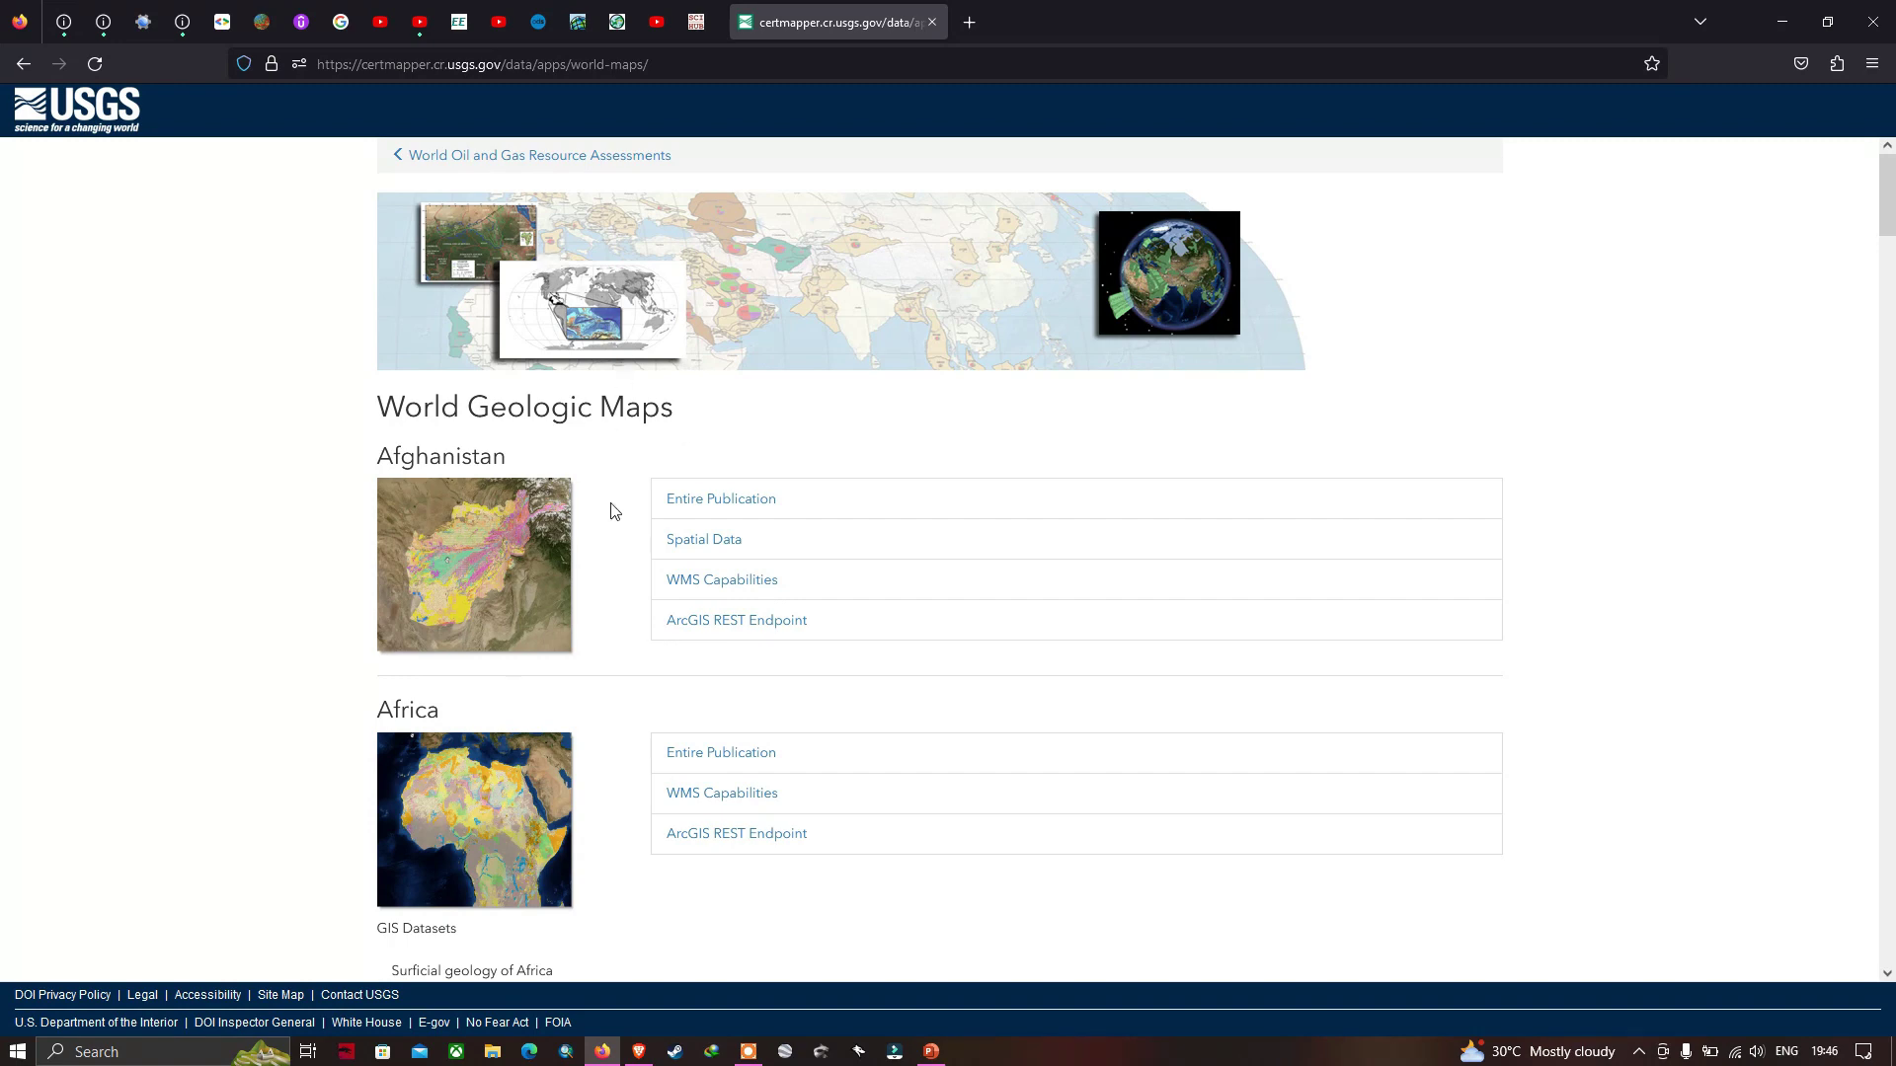
pyautogui.scroll(-2, 626, 589)
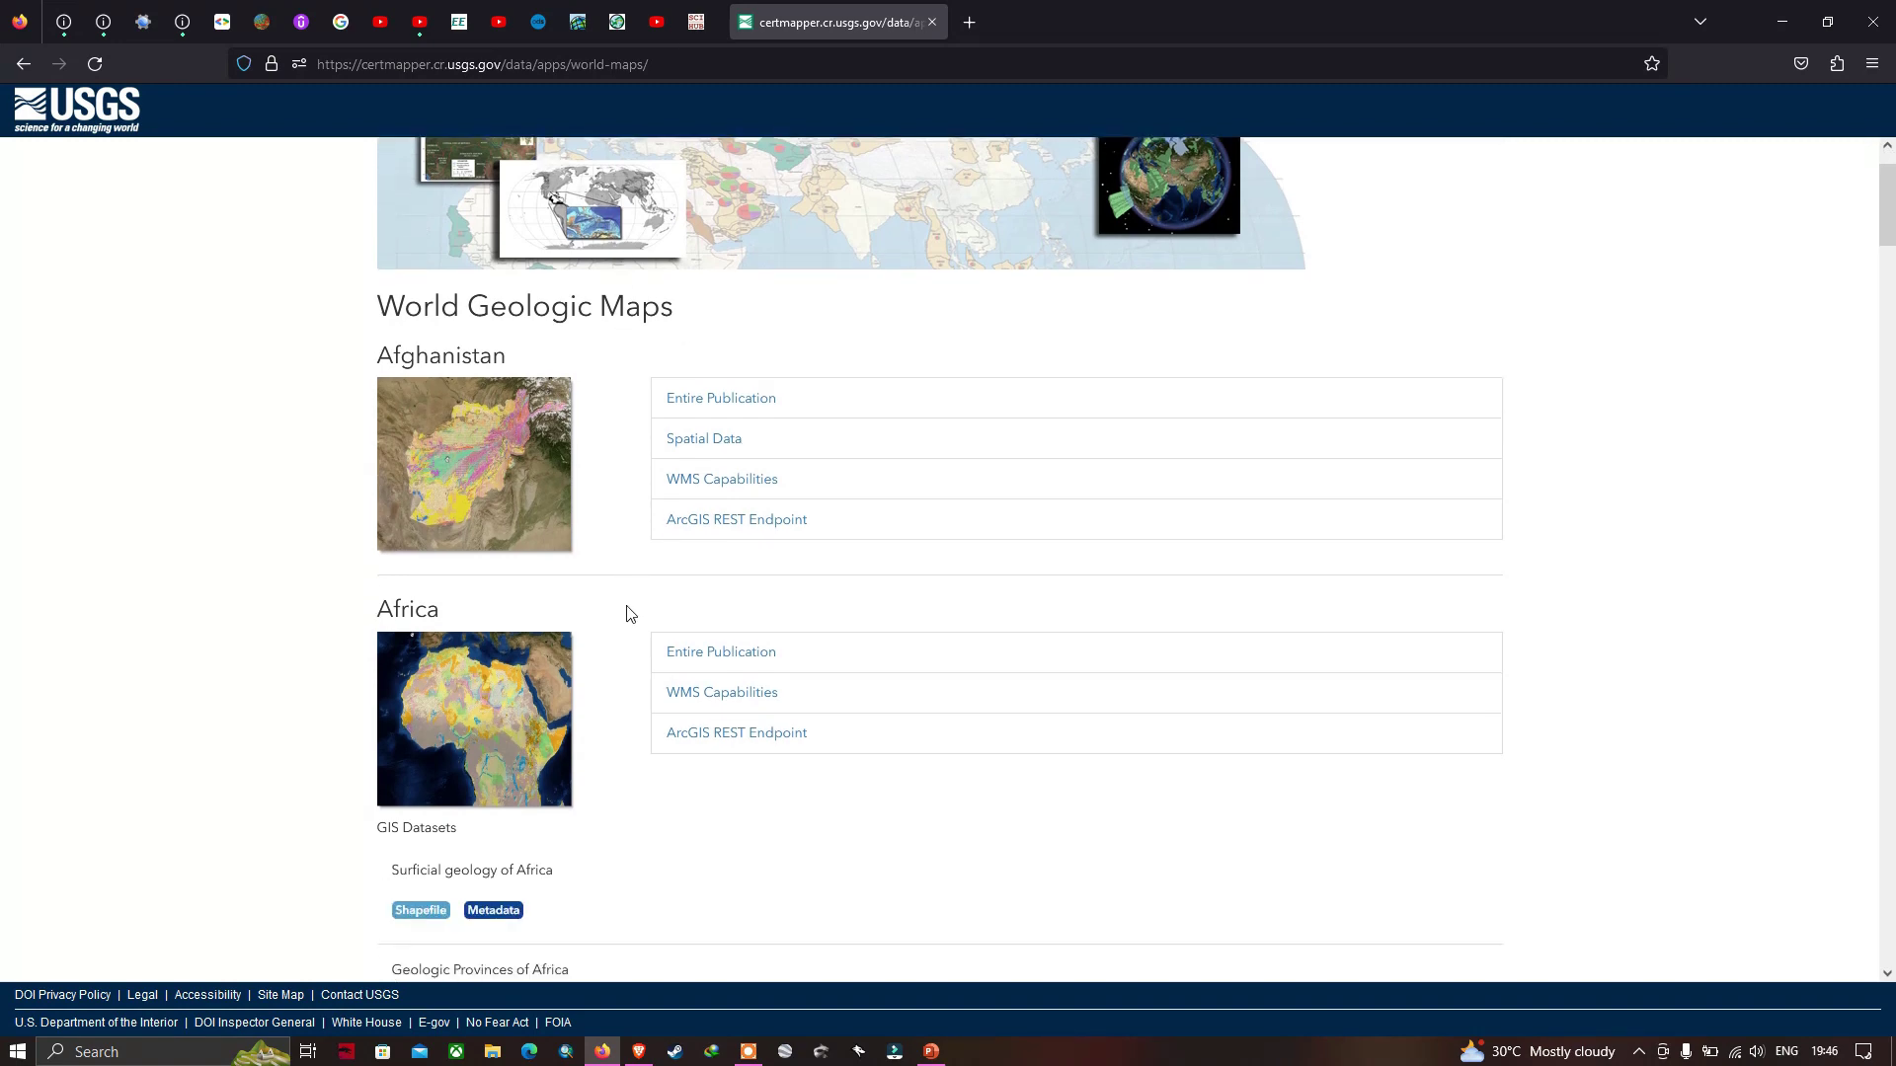
pyautogui.scroll(2, 638, 619)
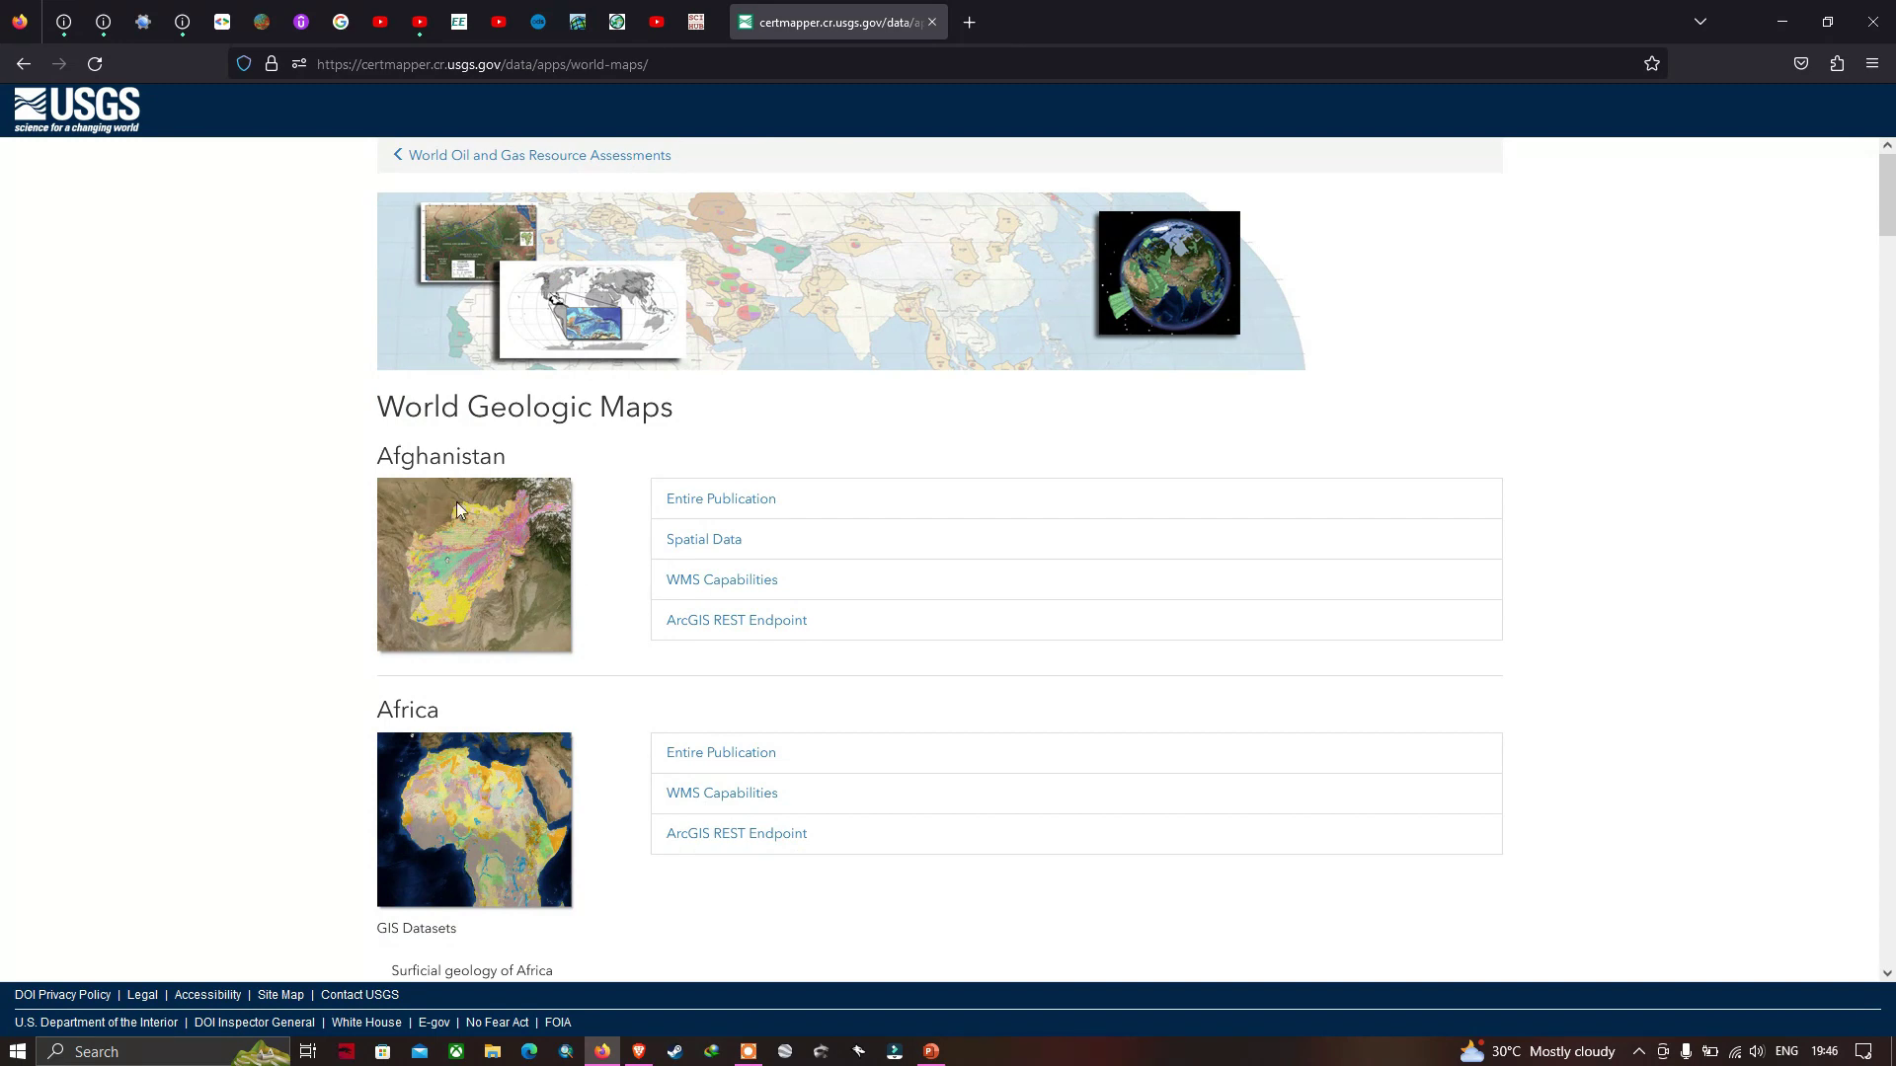
pyautogui.scroll(-4, 499, 703)
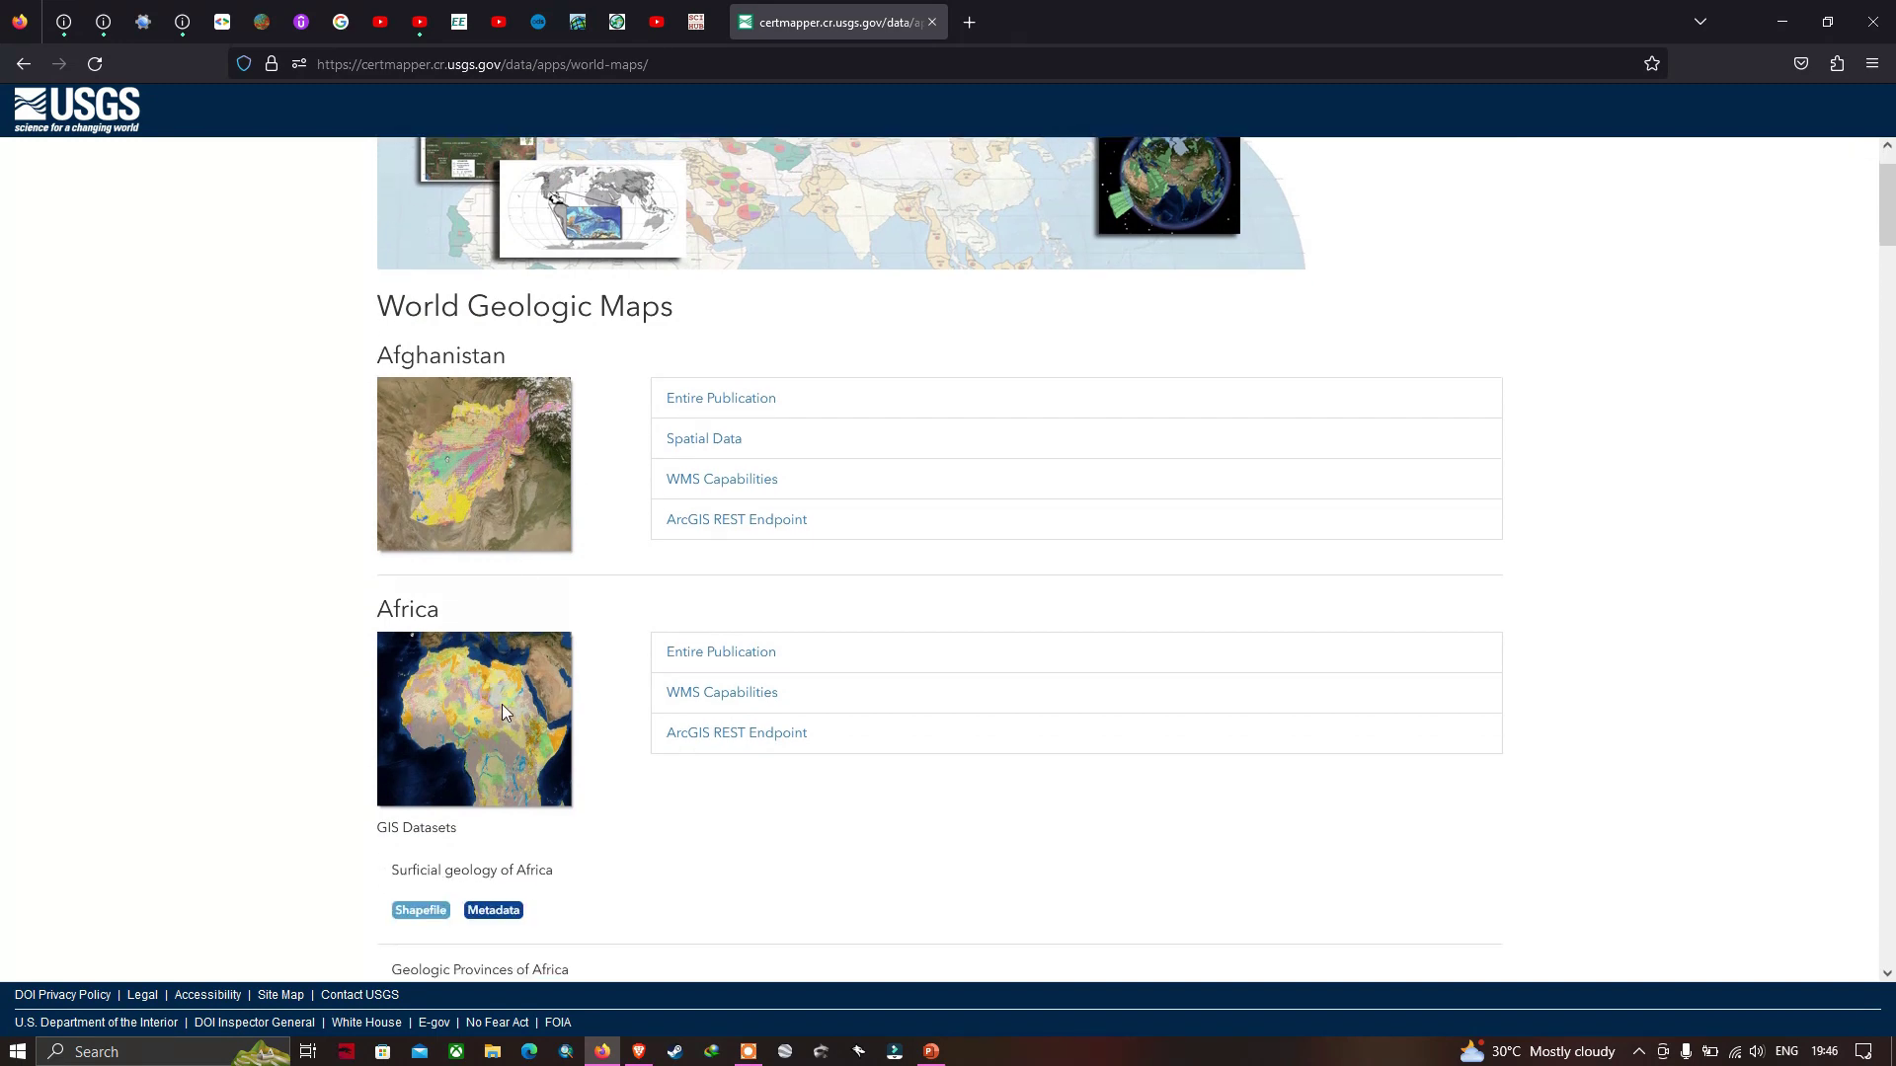
pyautogui.scroll(-2, 509, 710)
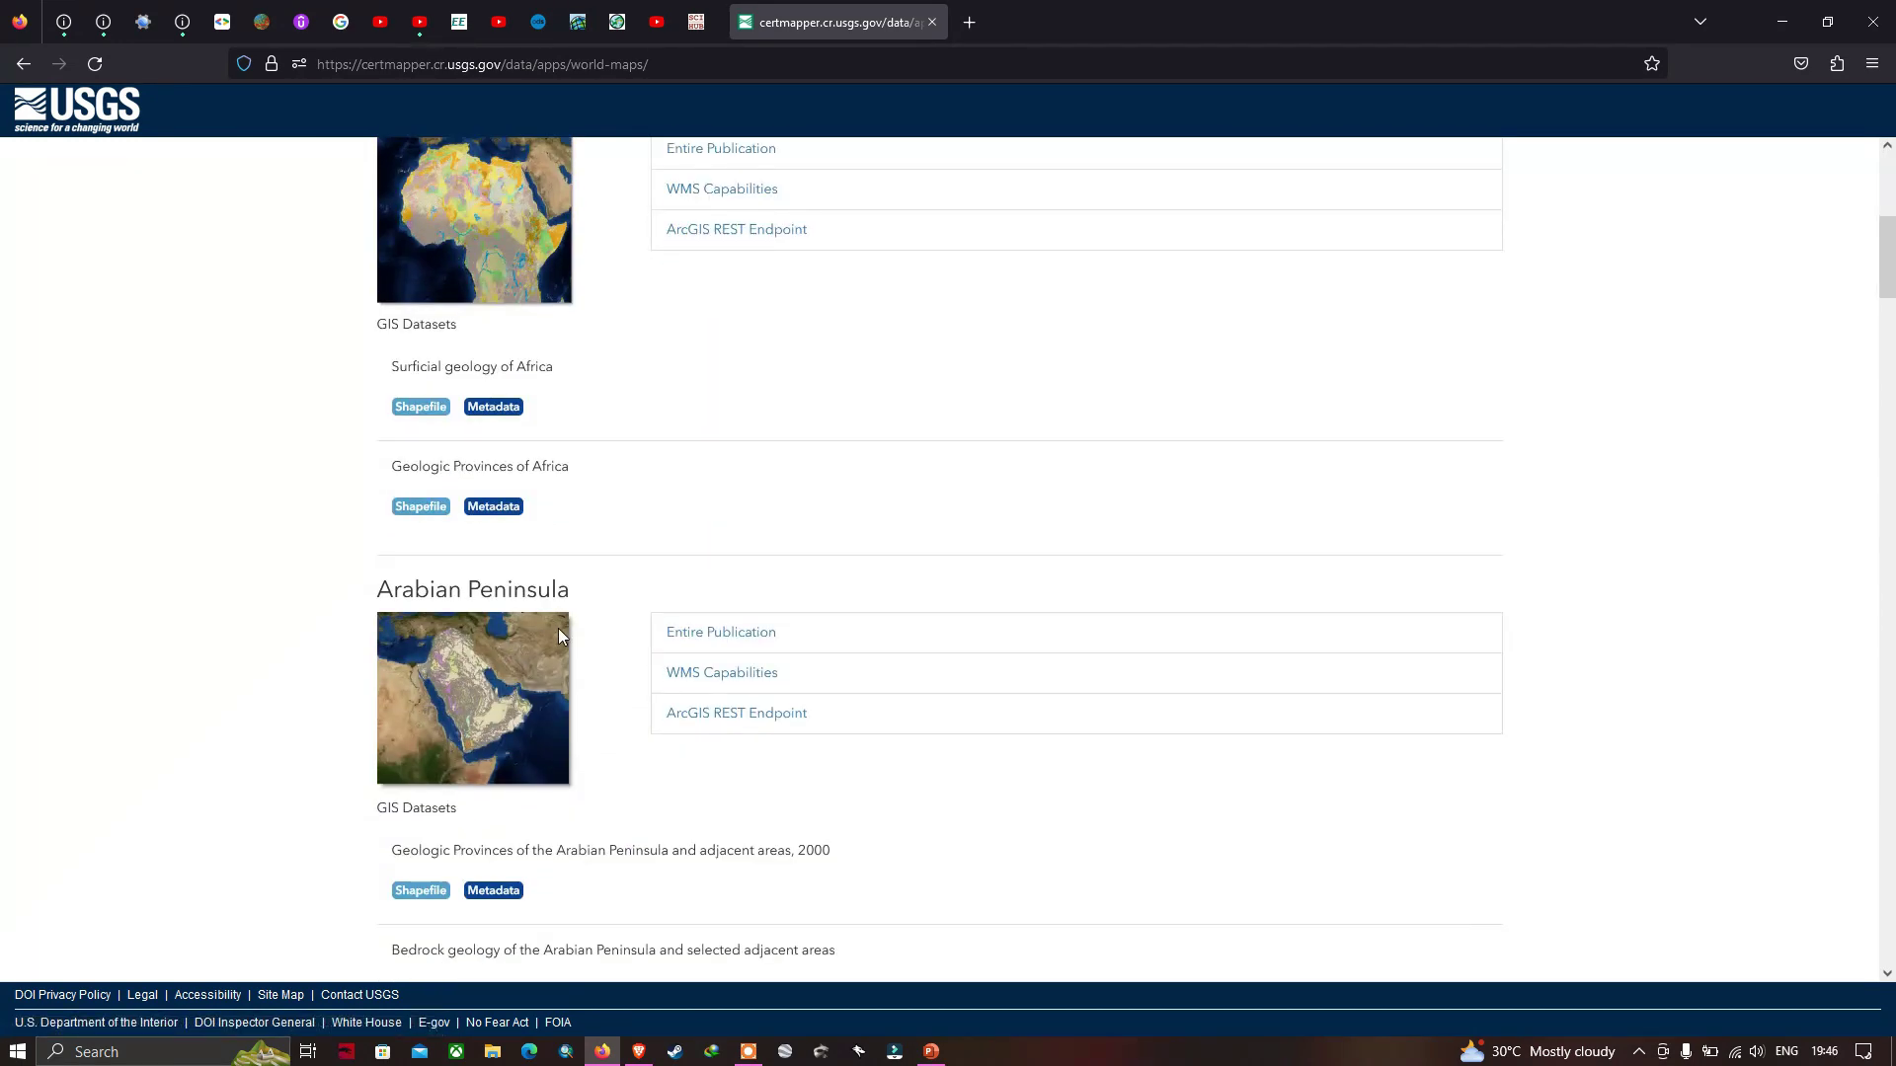
pyautogui.scroll(-4, 561, 629)
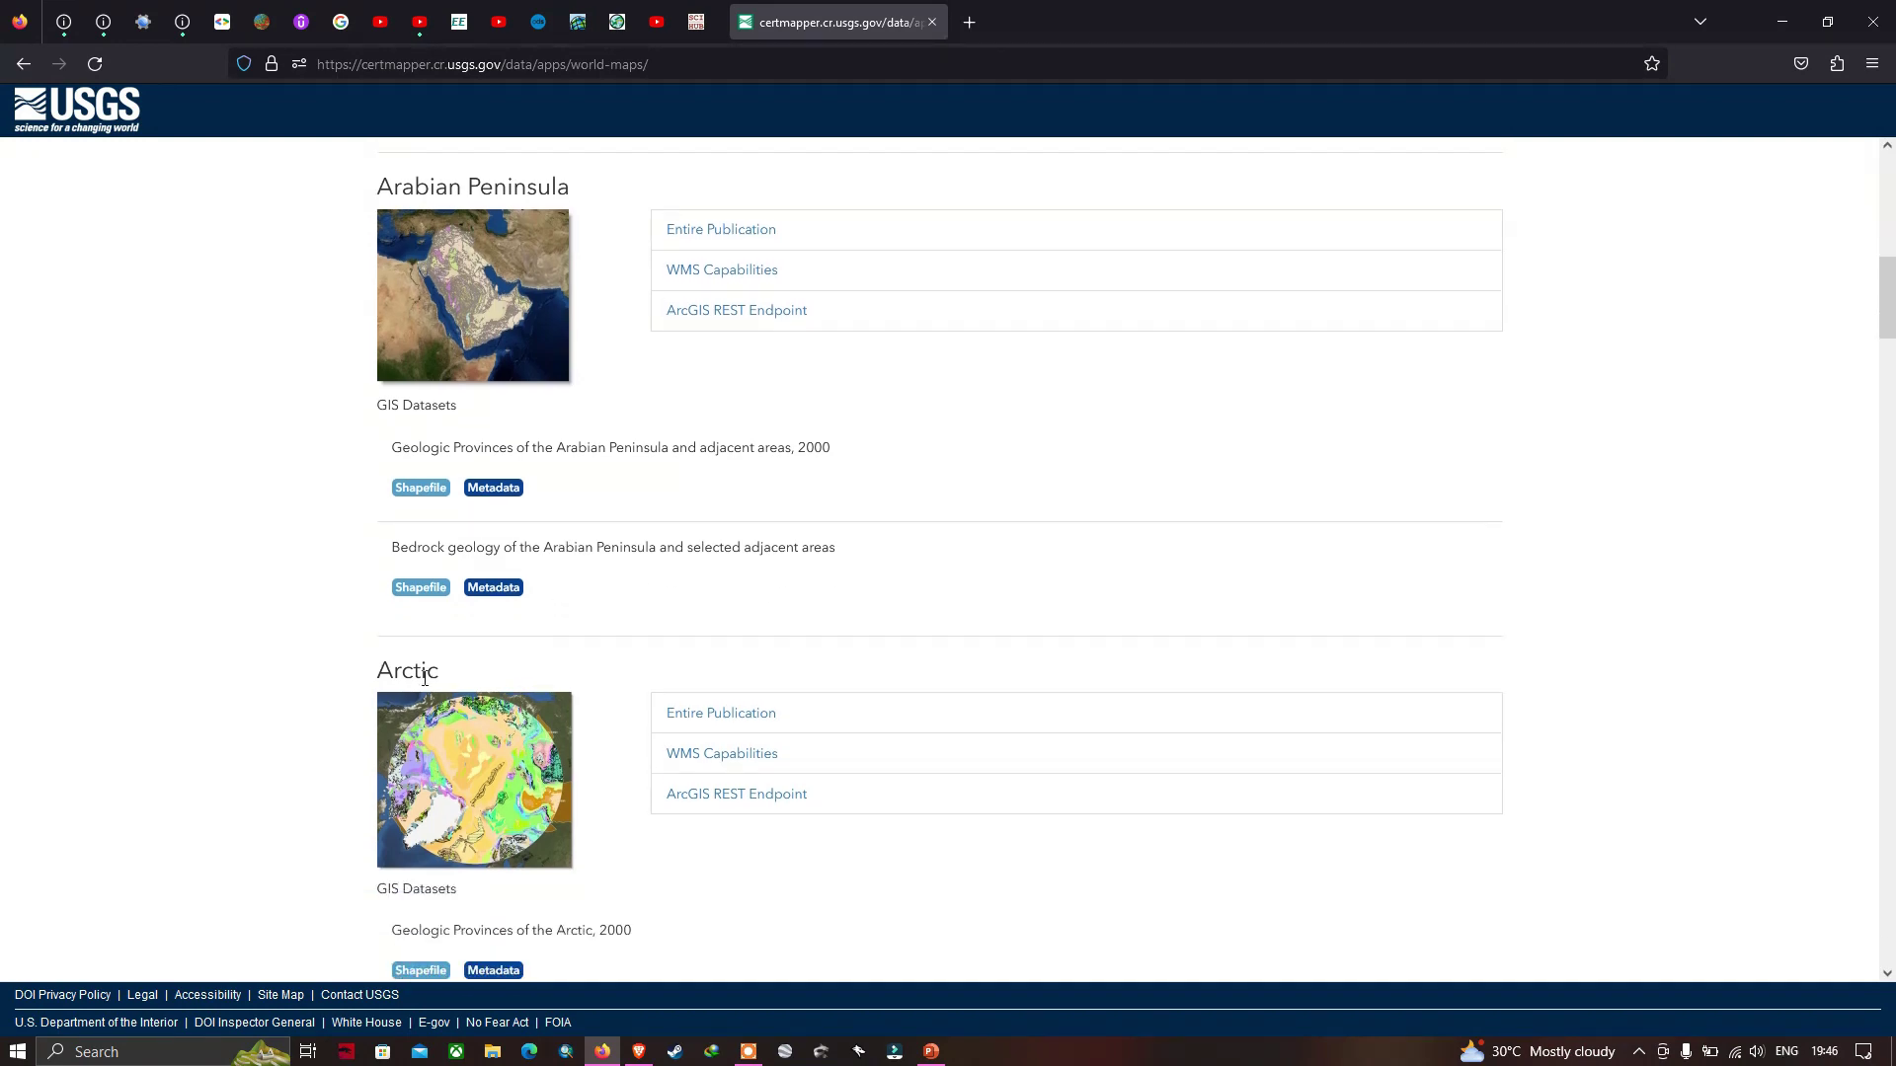
pyautogui.scroll(-8, 509, 694)
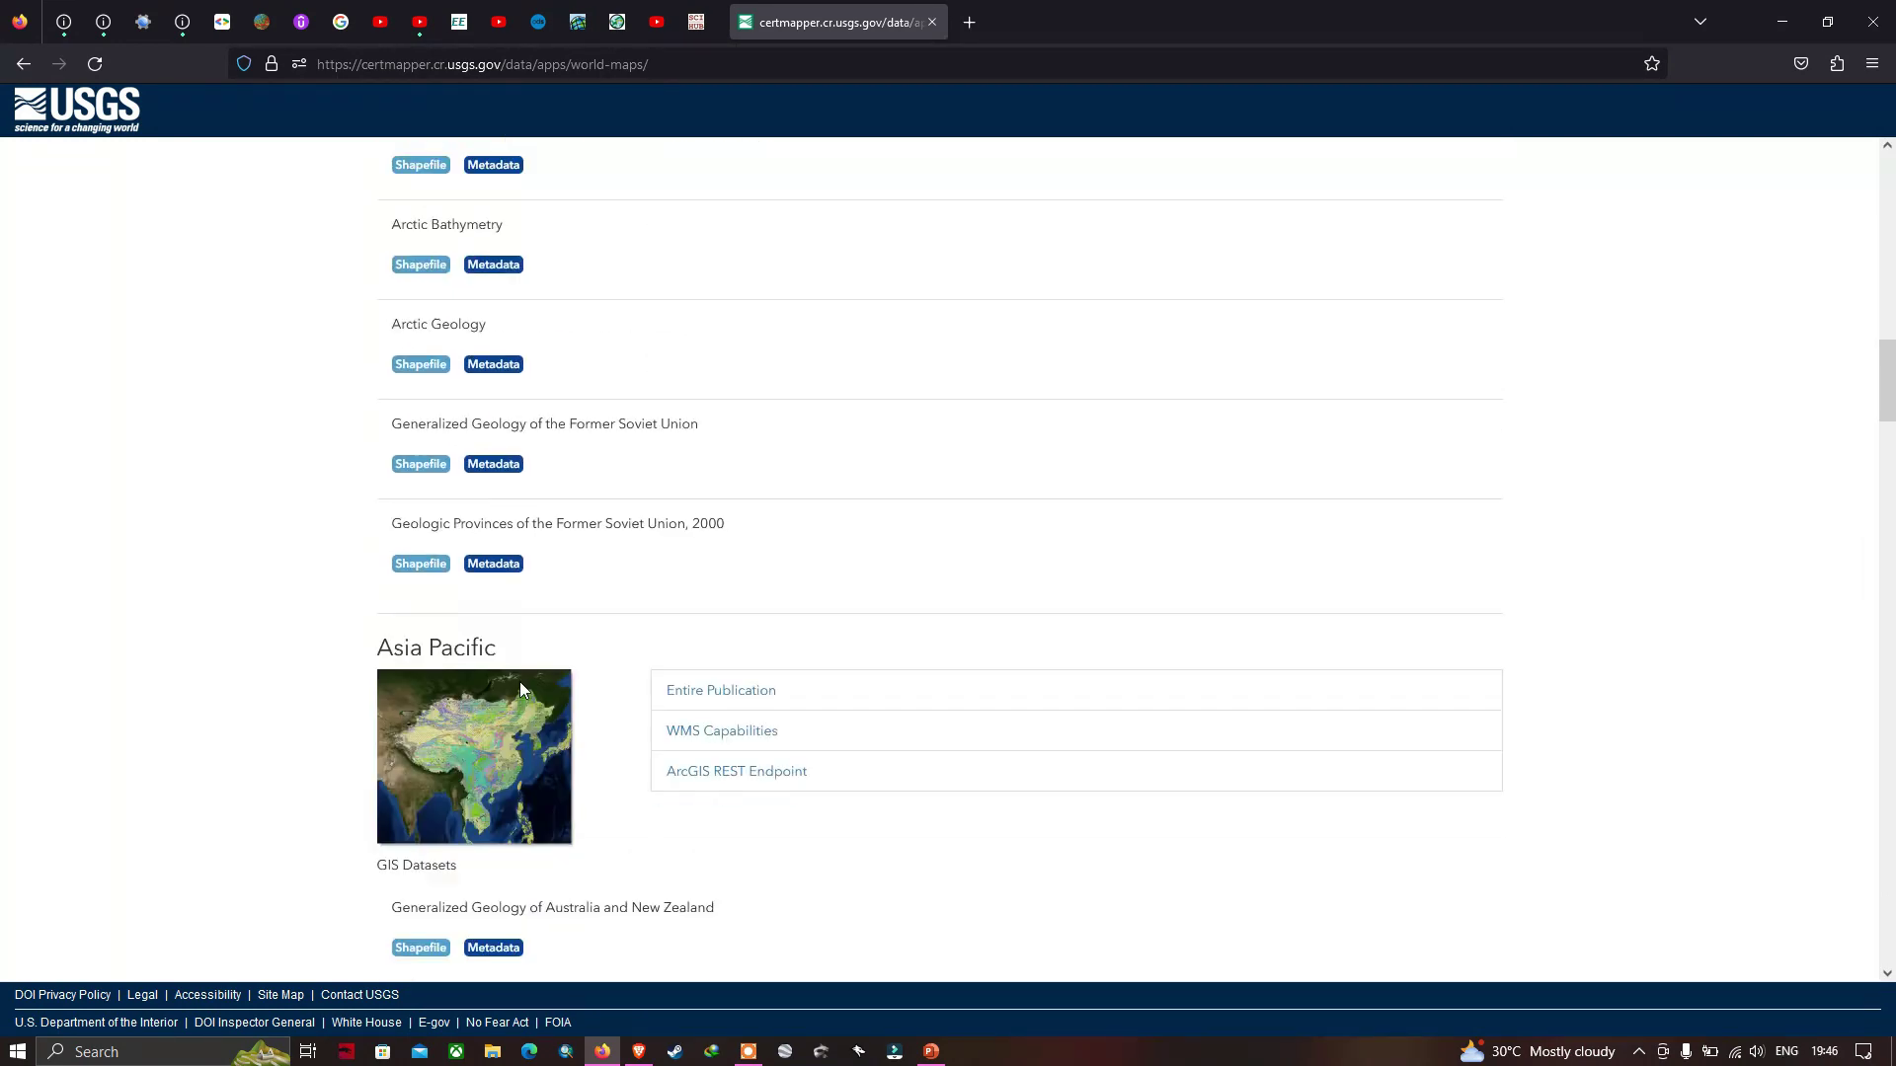
pyautogui.scroll(-9, 503, 678)
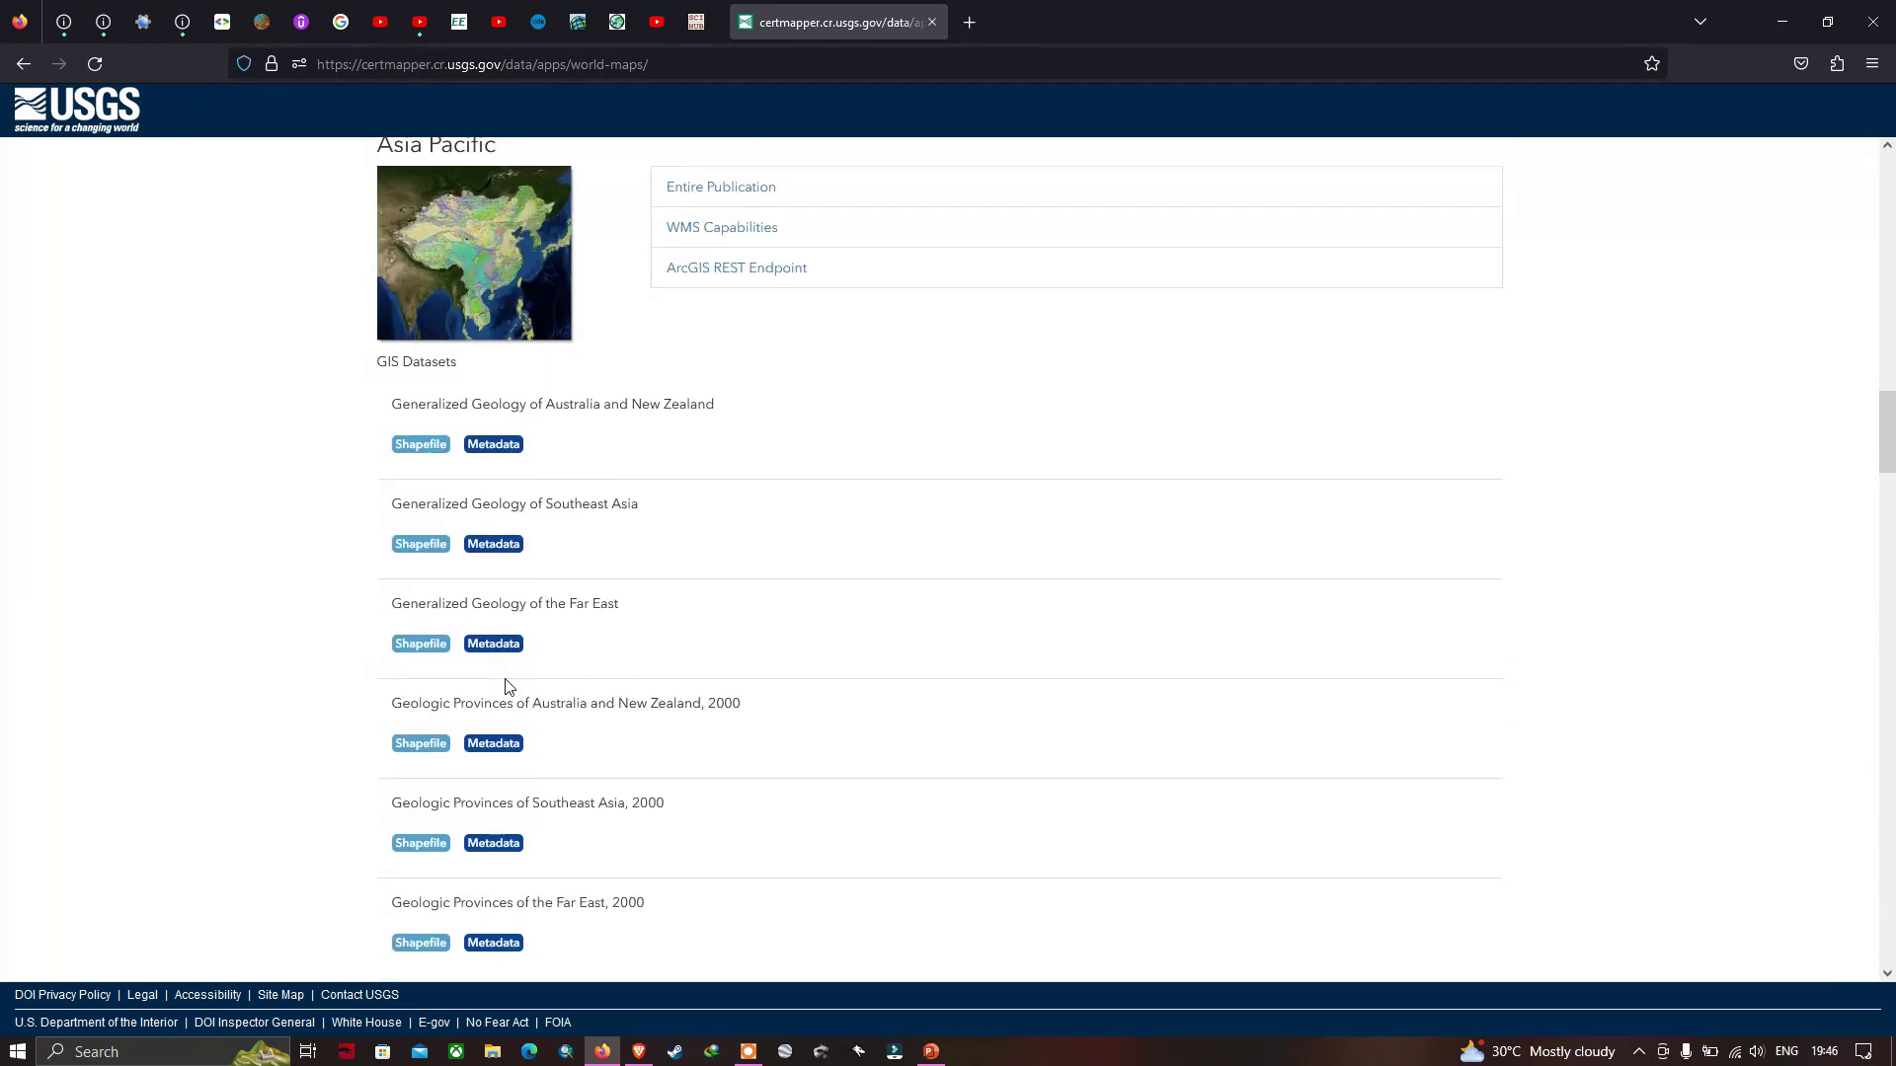
pyautogui.scroll(-9, 550, 691)
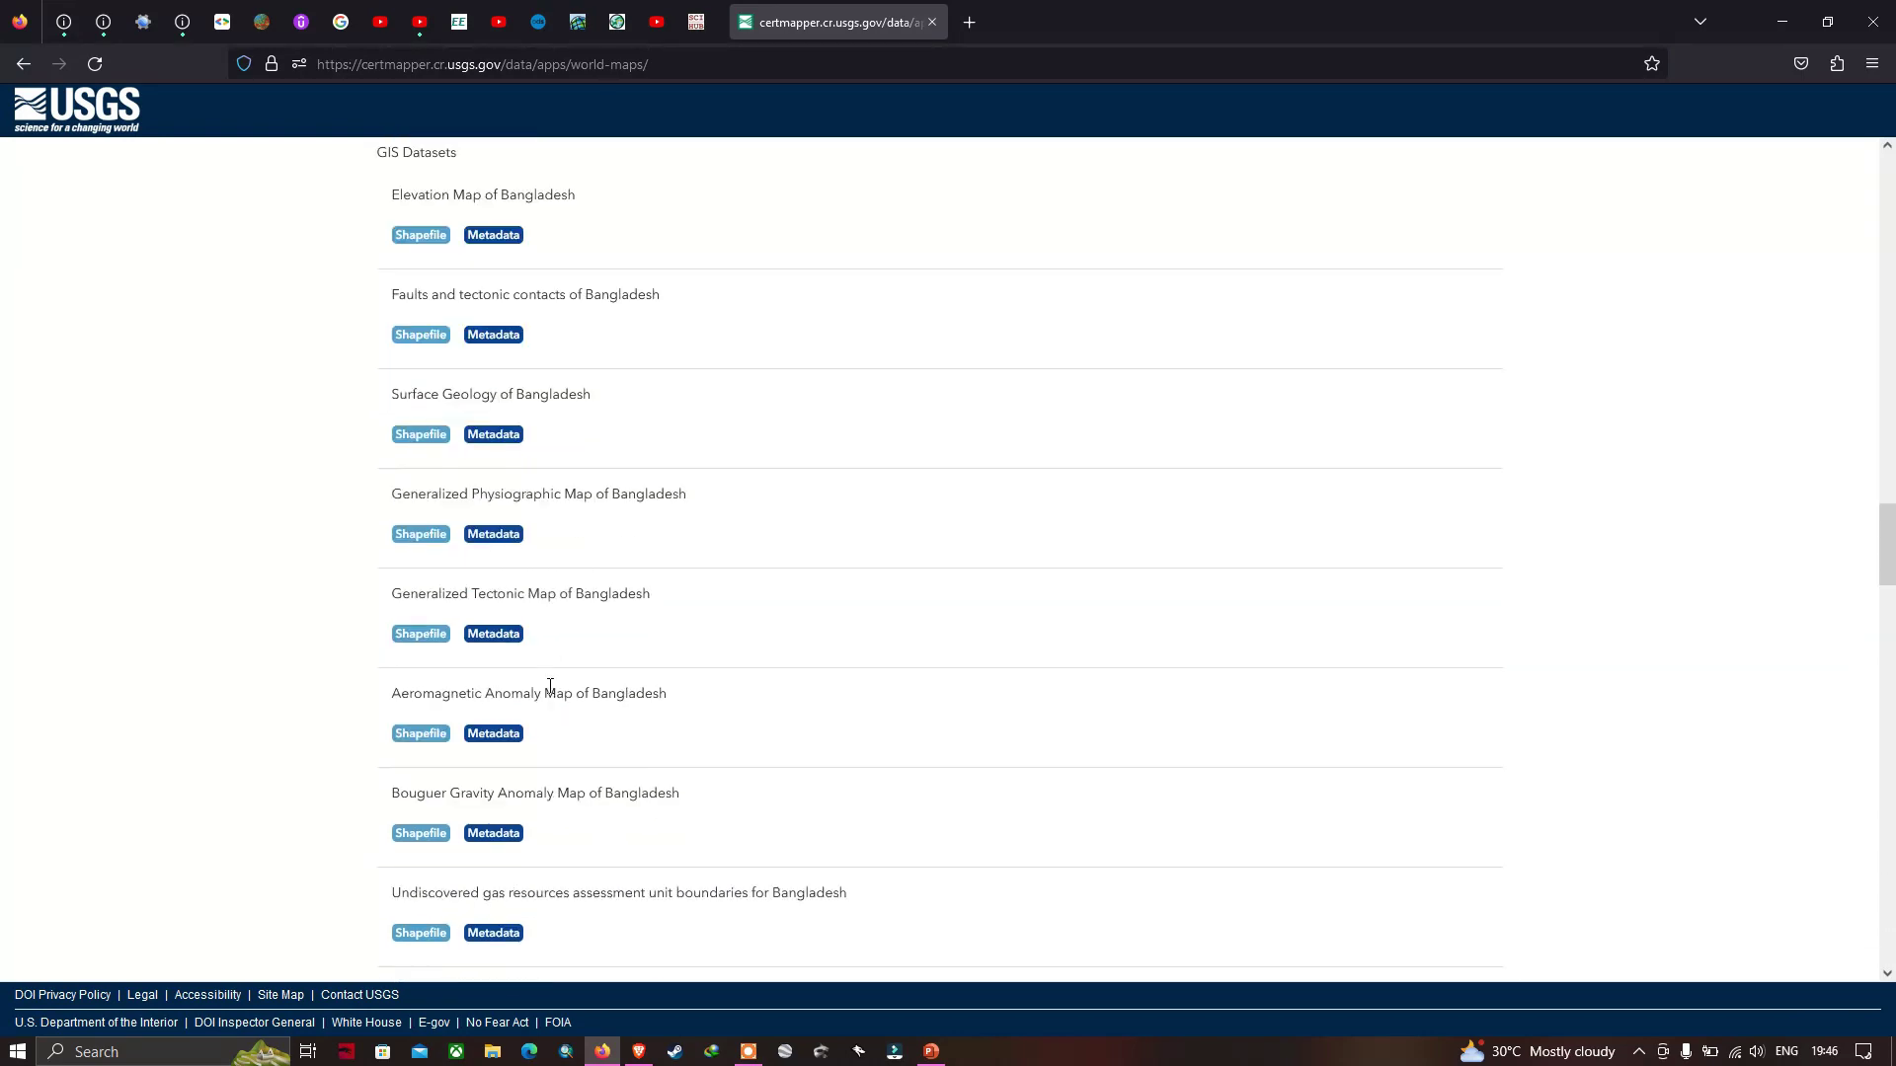
pyautogui.scroll(-6, 550, 694)
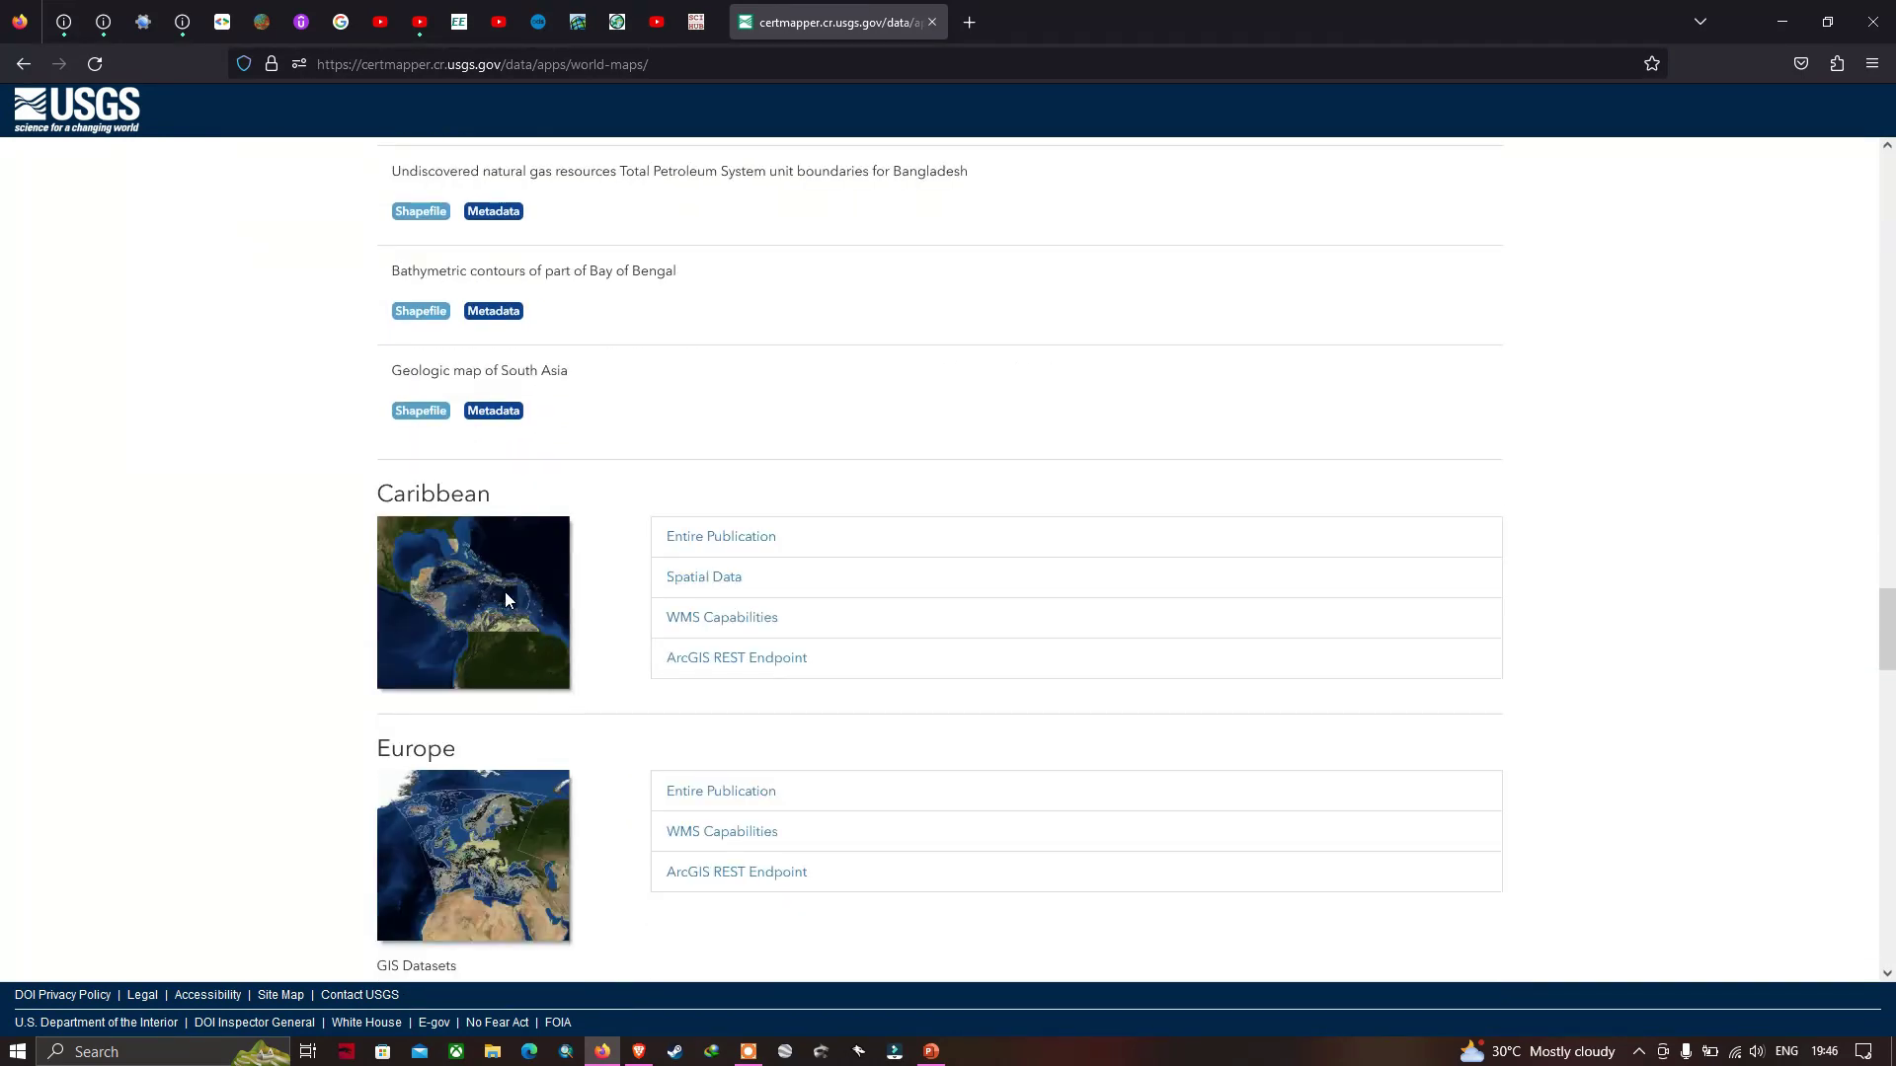
pyautogui.scroll(-9, 507, 593)
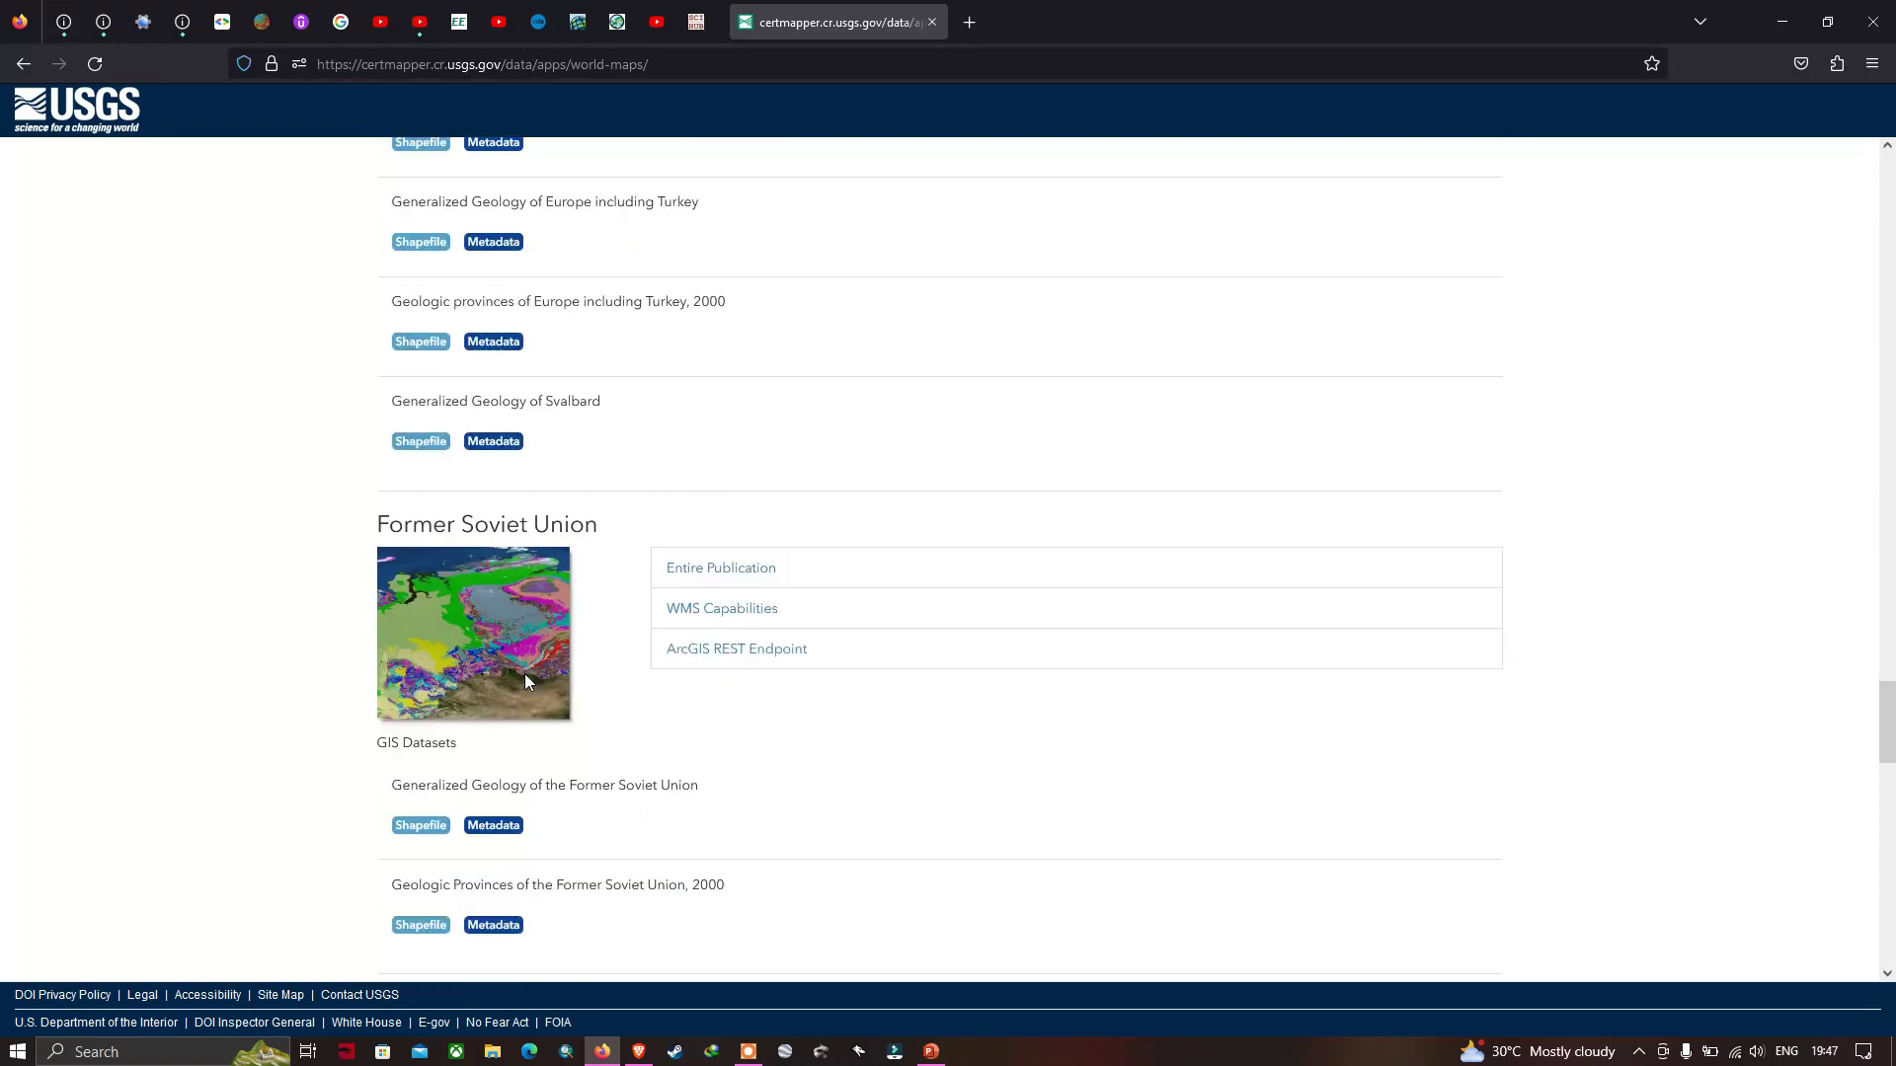
pyautogui.scroll(-1, 526, 675)
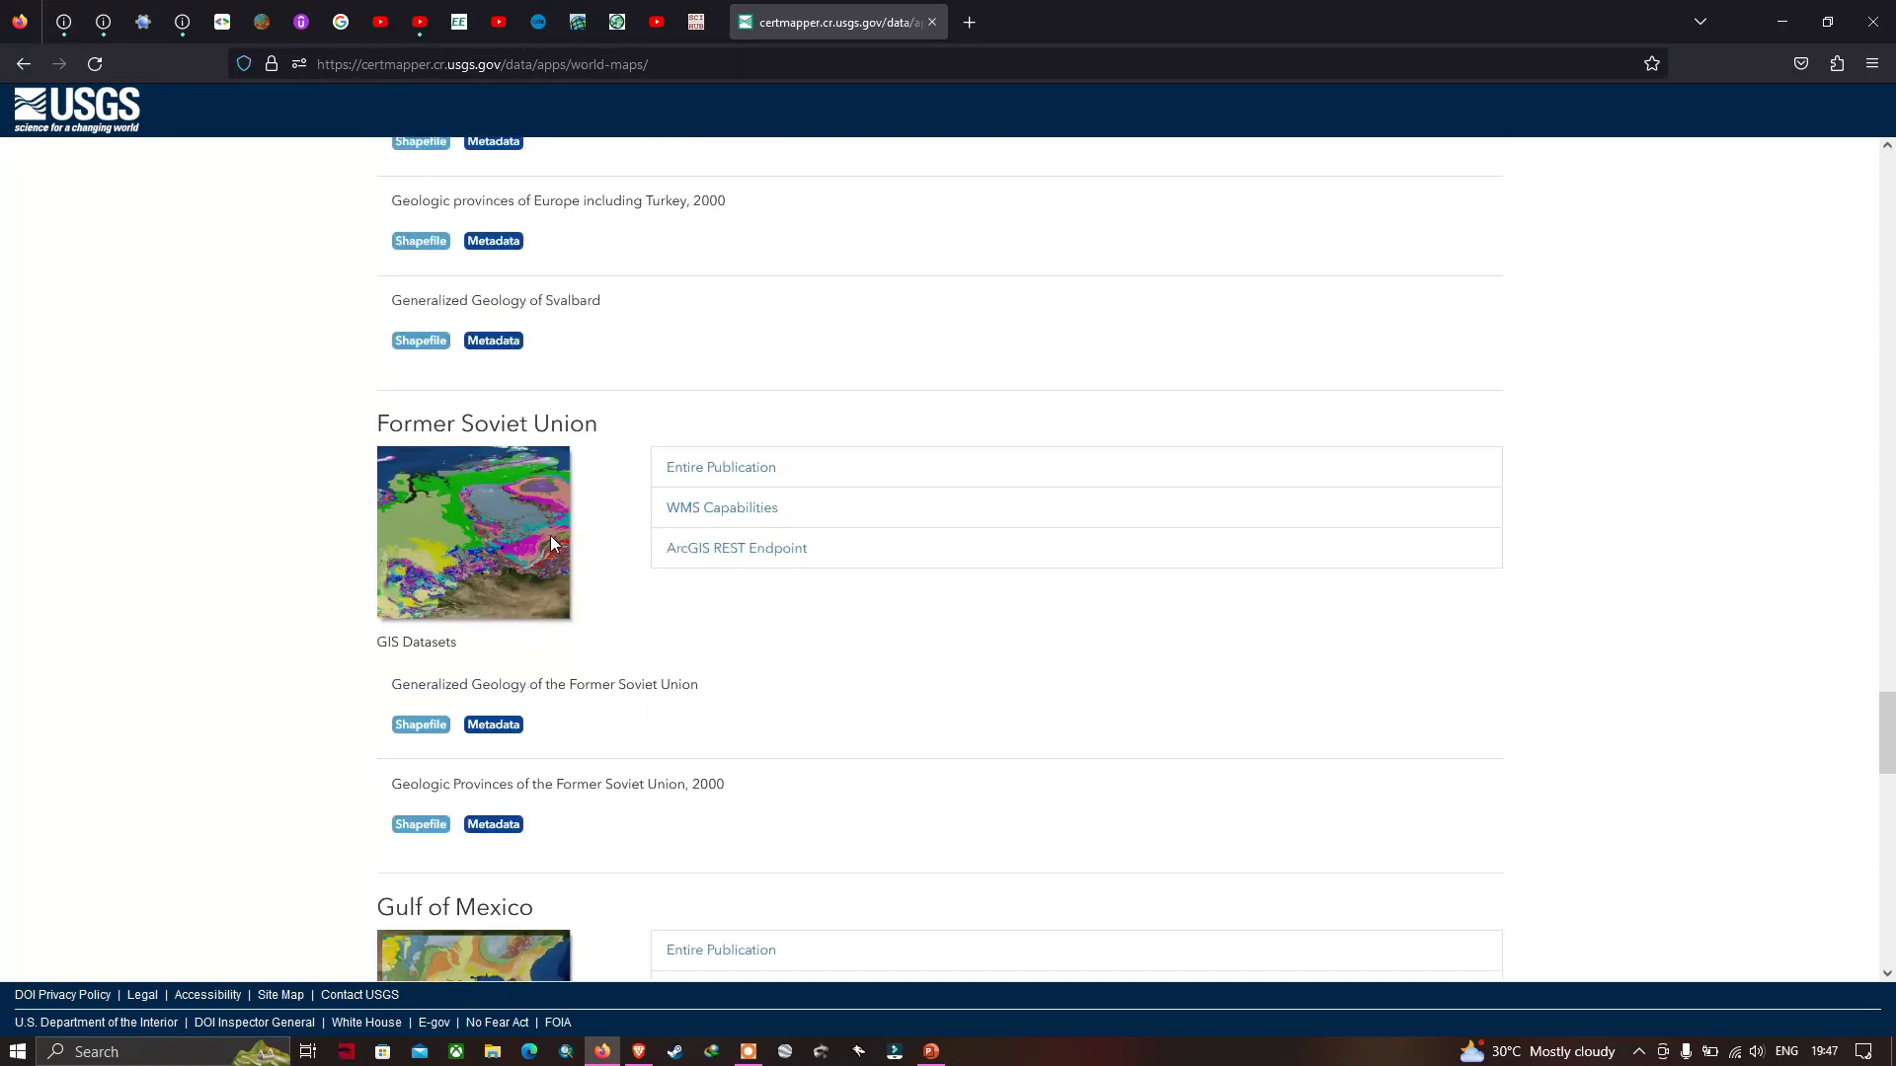
pyautogui.scroll(-4, 549, 535)
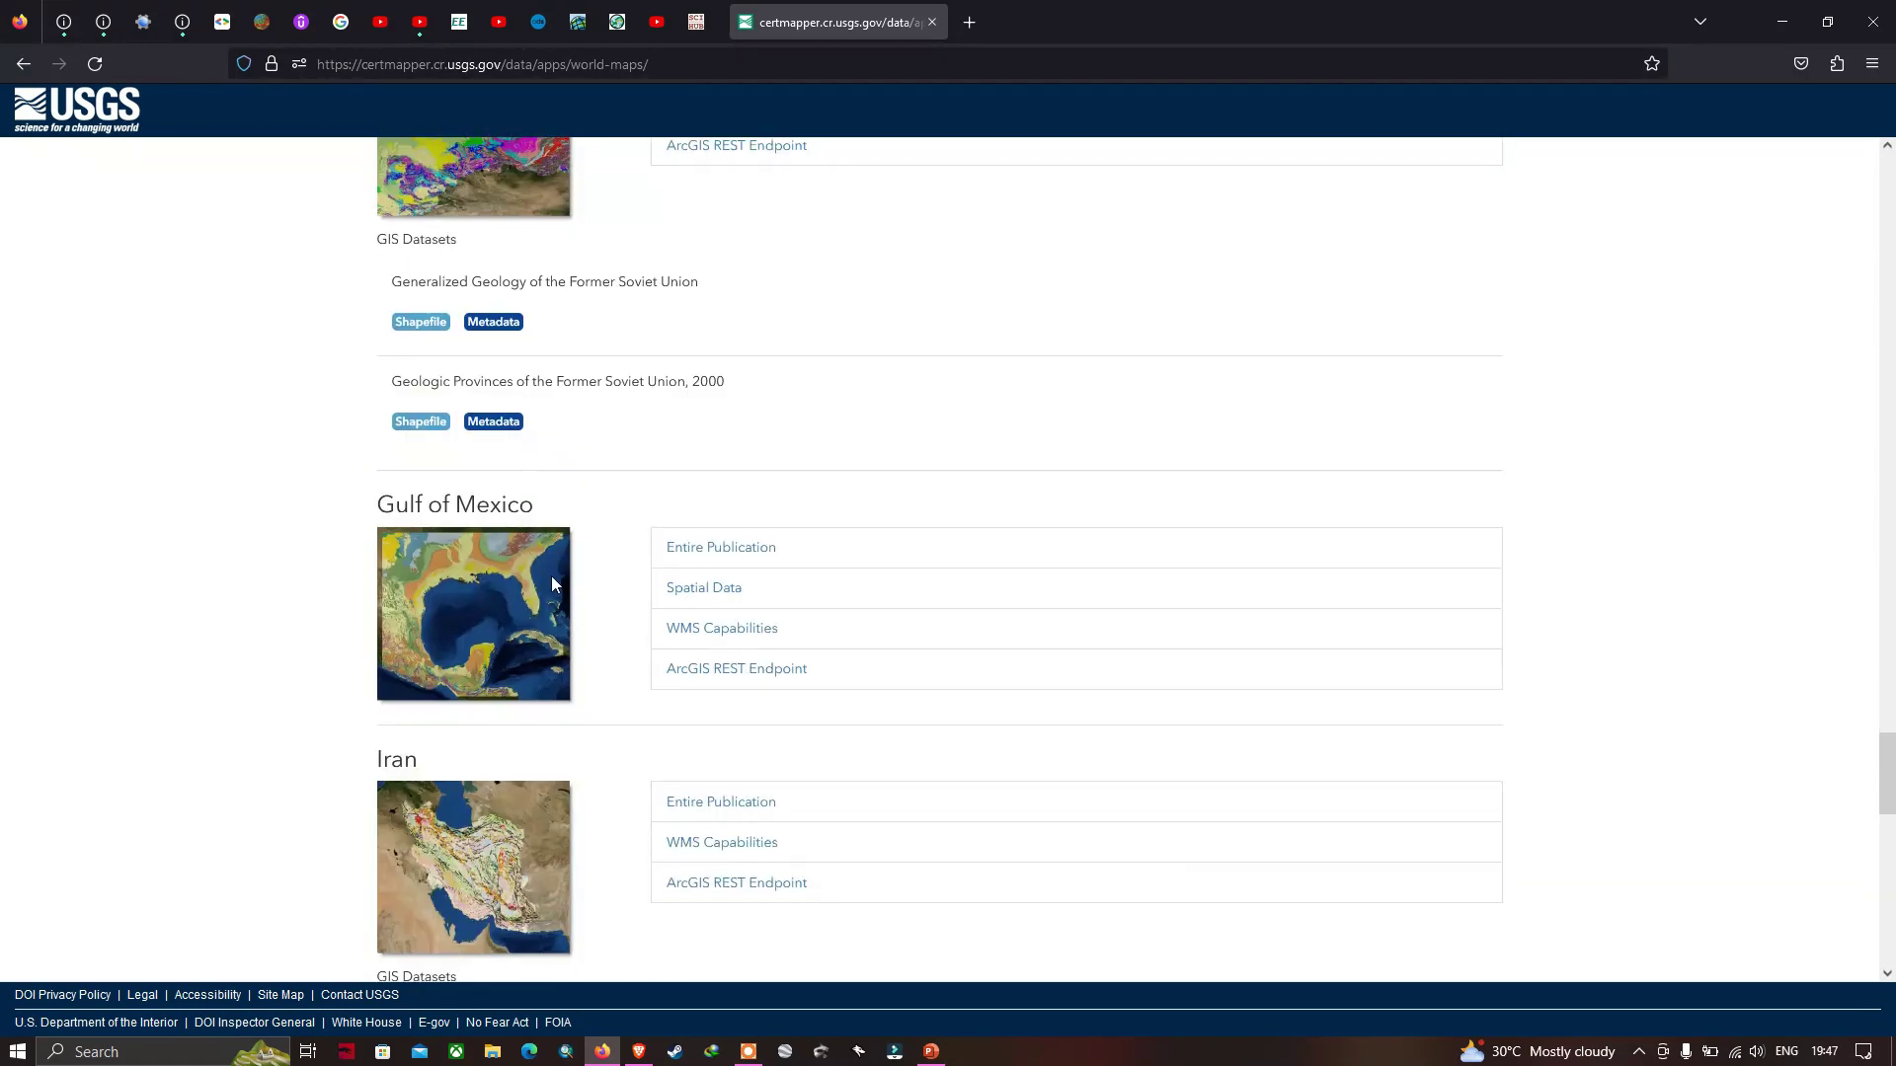
pyautogui.scroll(-4, 554, 582)
pyautogui.scroll(-3, 581, 619)
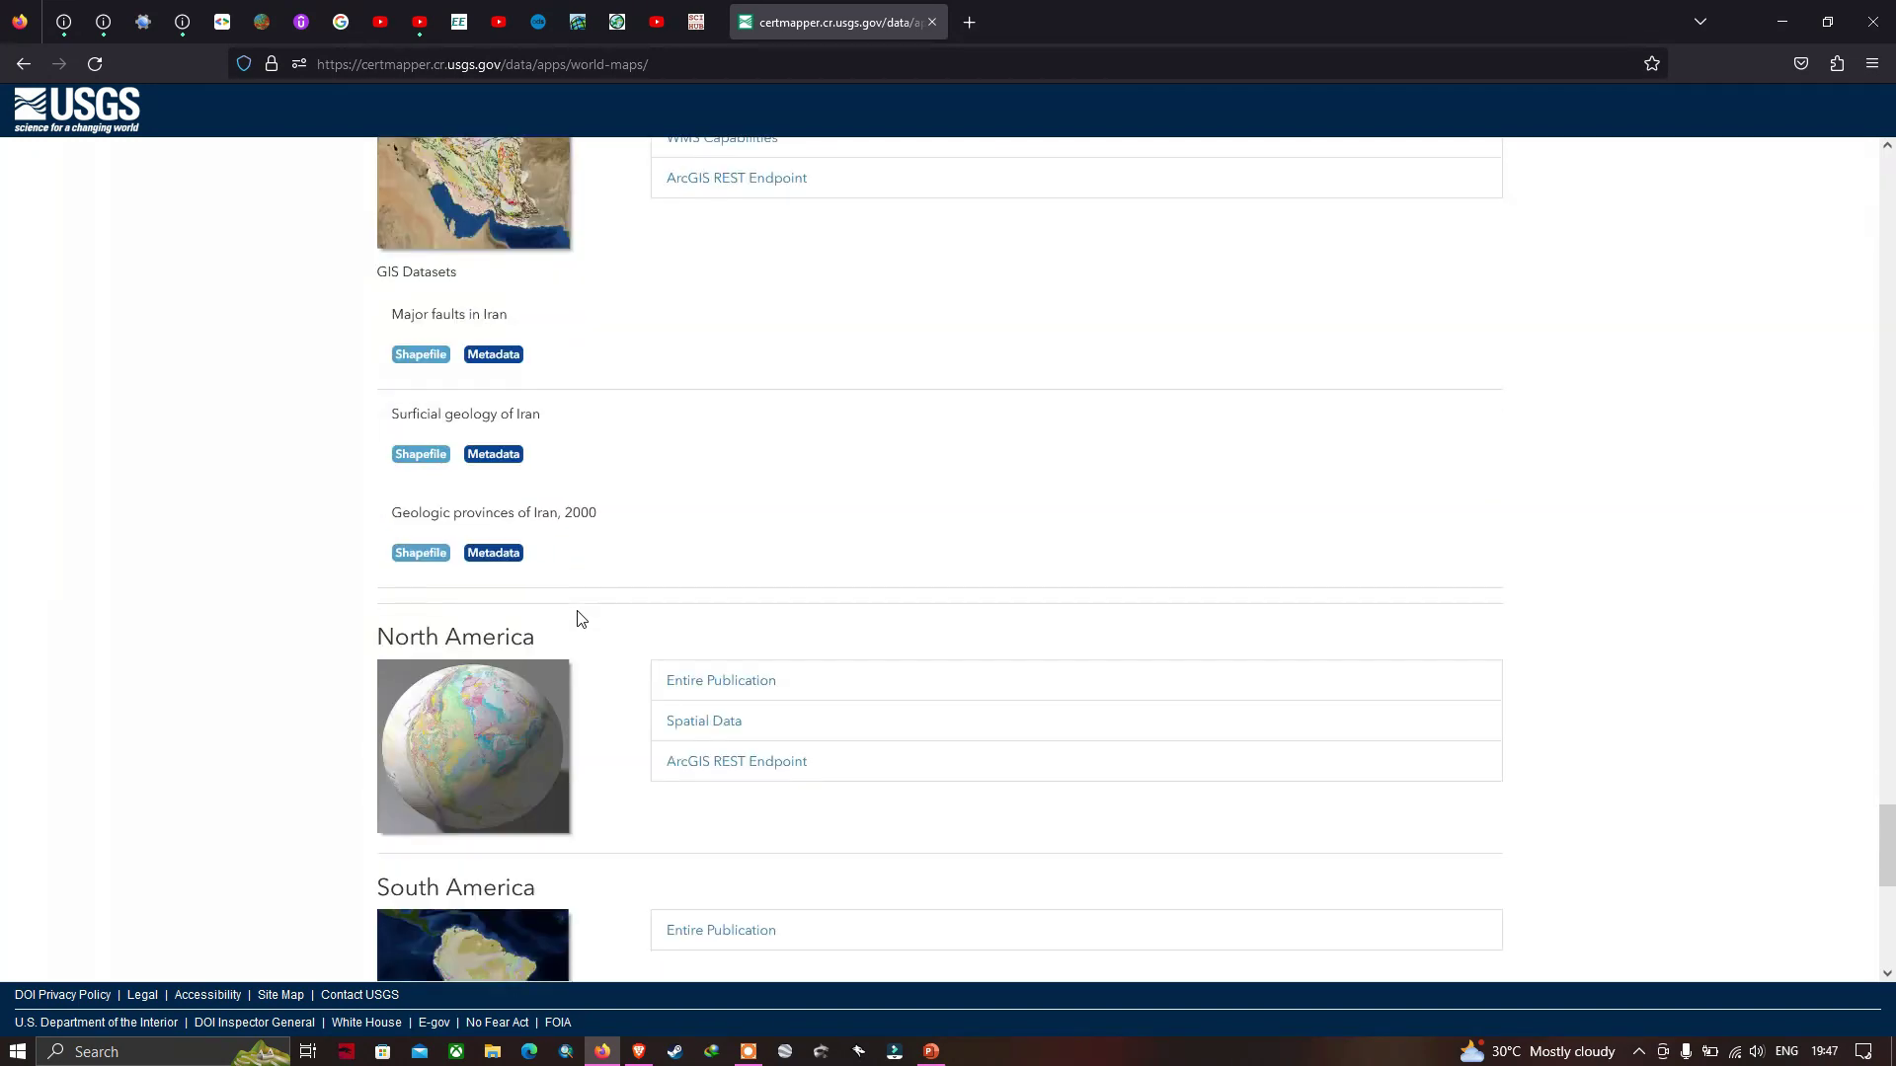
pyautogui.scroll(-3, 528, 648)
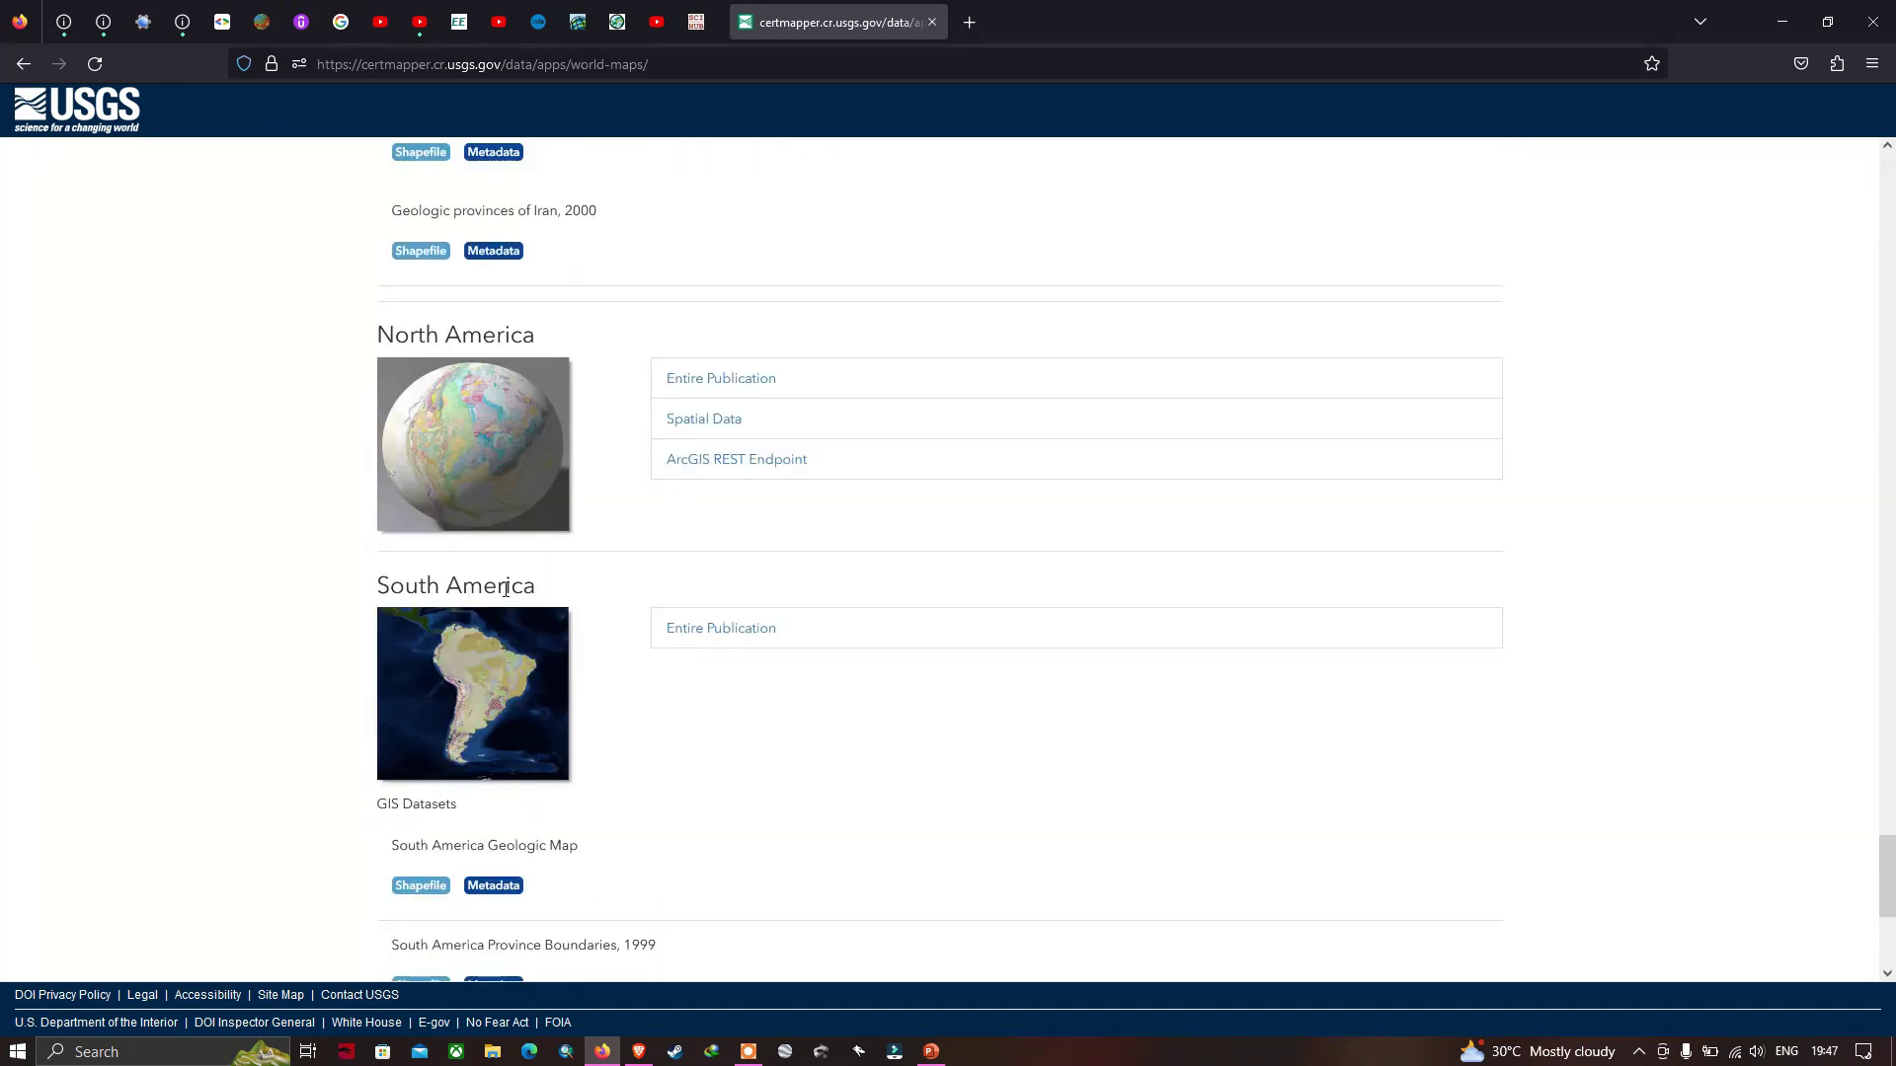
pyautogui.scroll(-5, 518, 602)
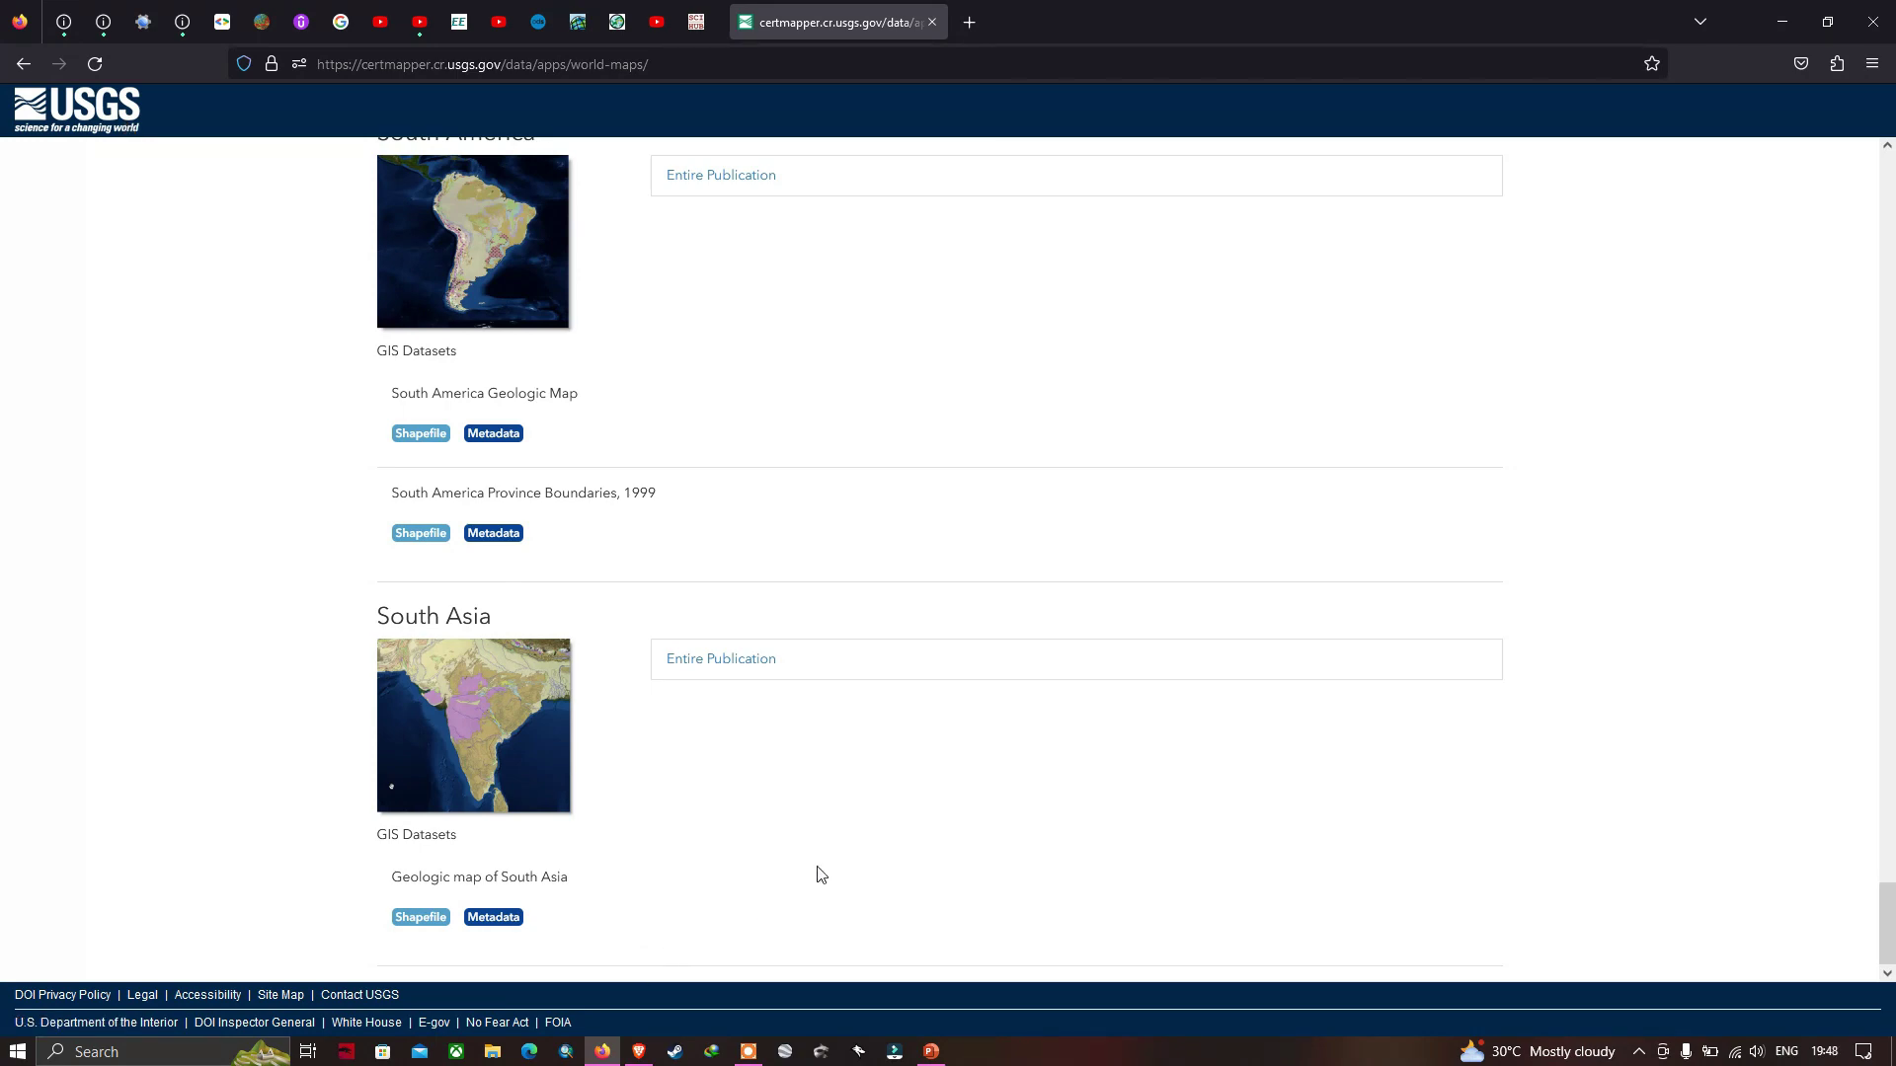
# - Scroll back up to the top of the USGS regional map catalogue
pyautogui.scroll(4, 819, 872)
pyautogui.scroll(9, 819, 873)
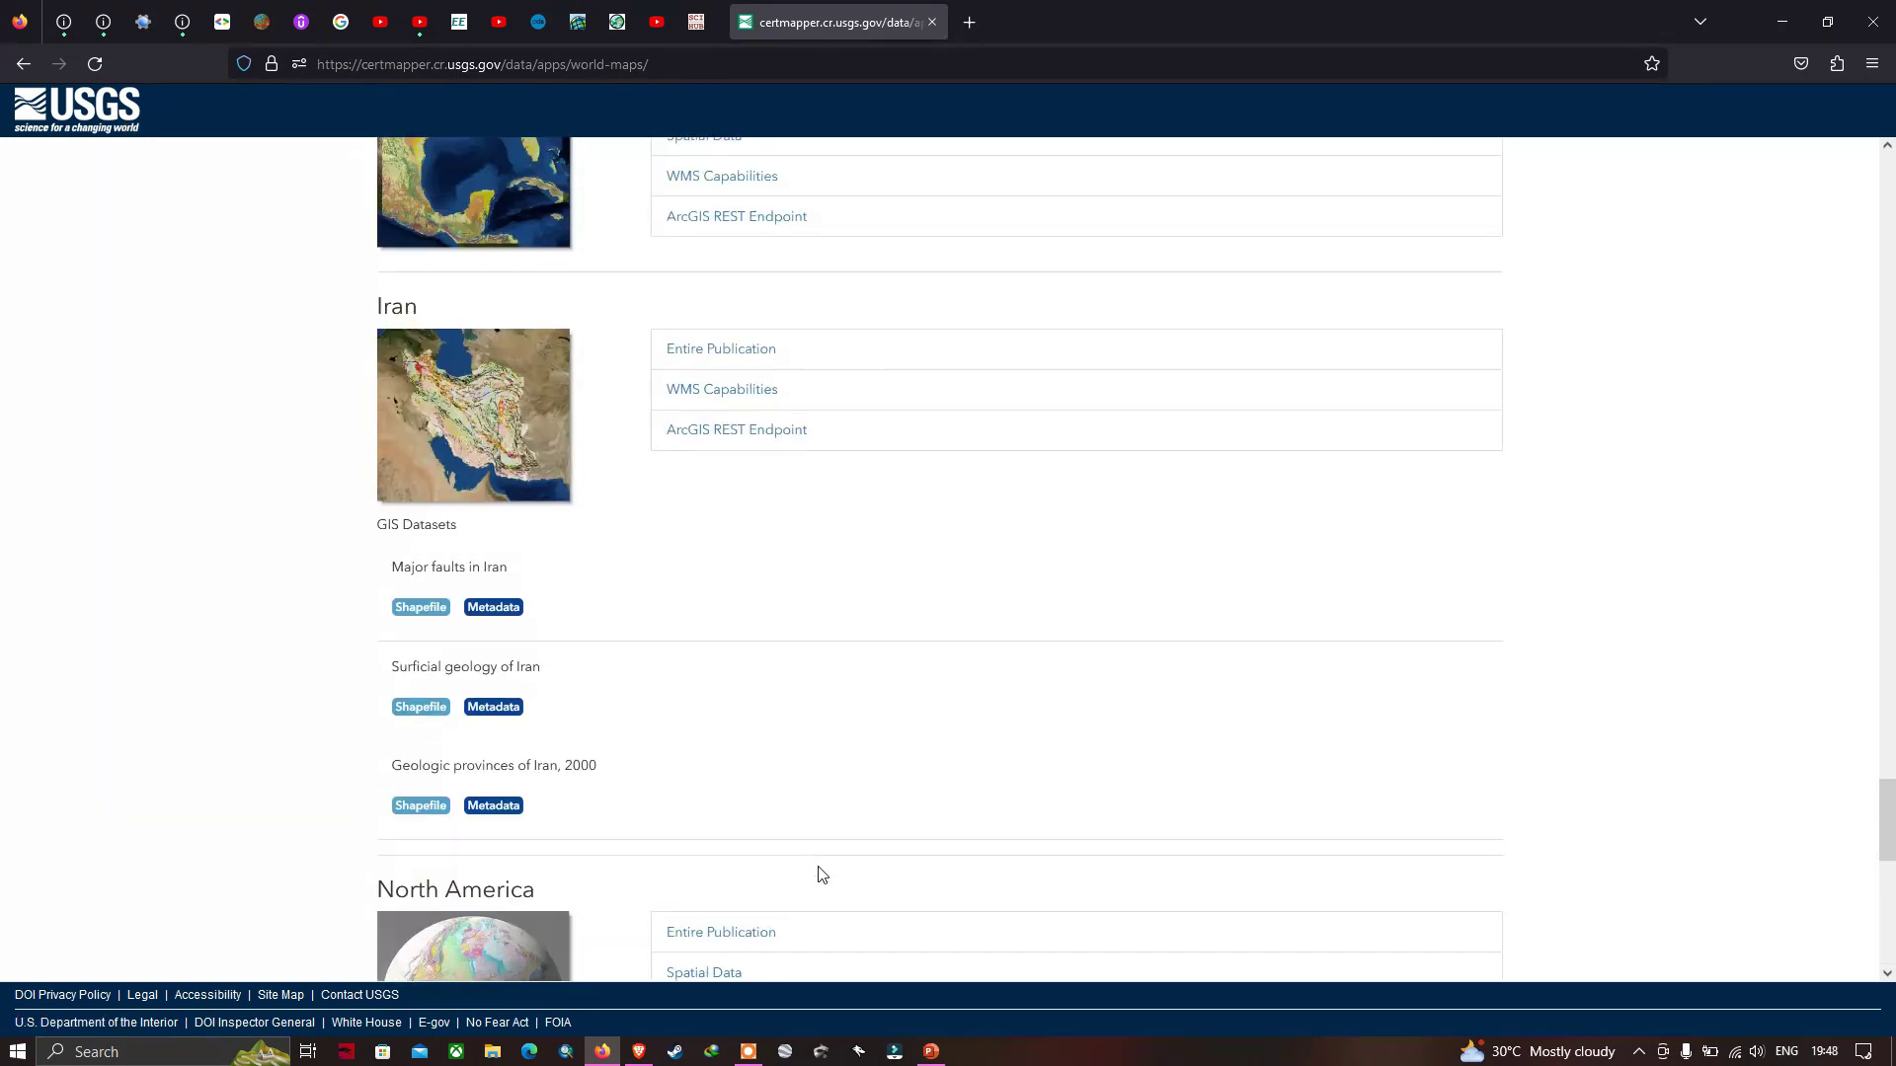
pyautogui.scroll(6, 846, 805)
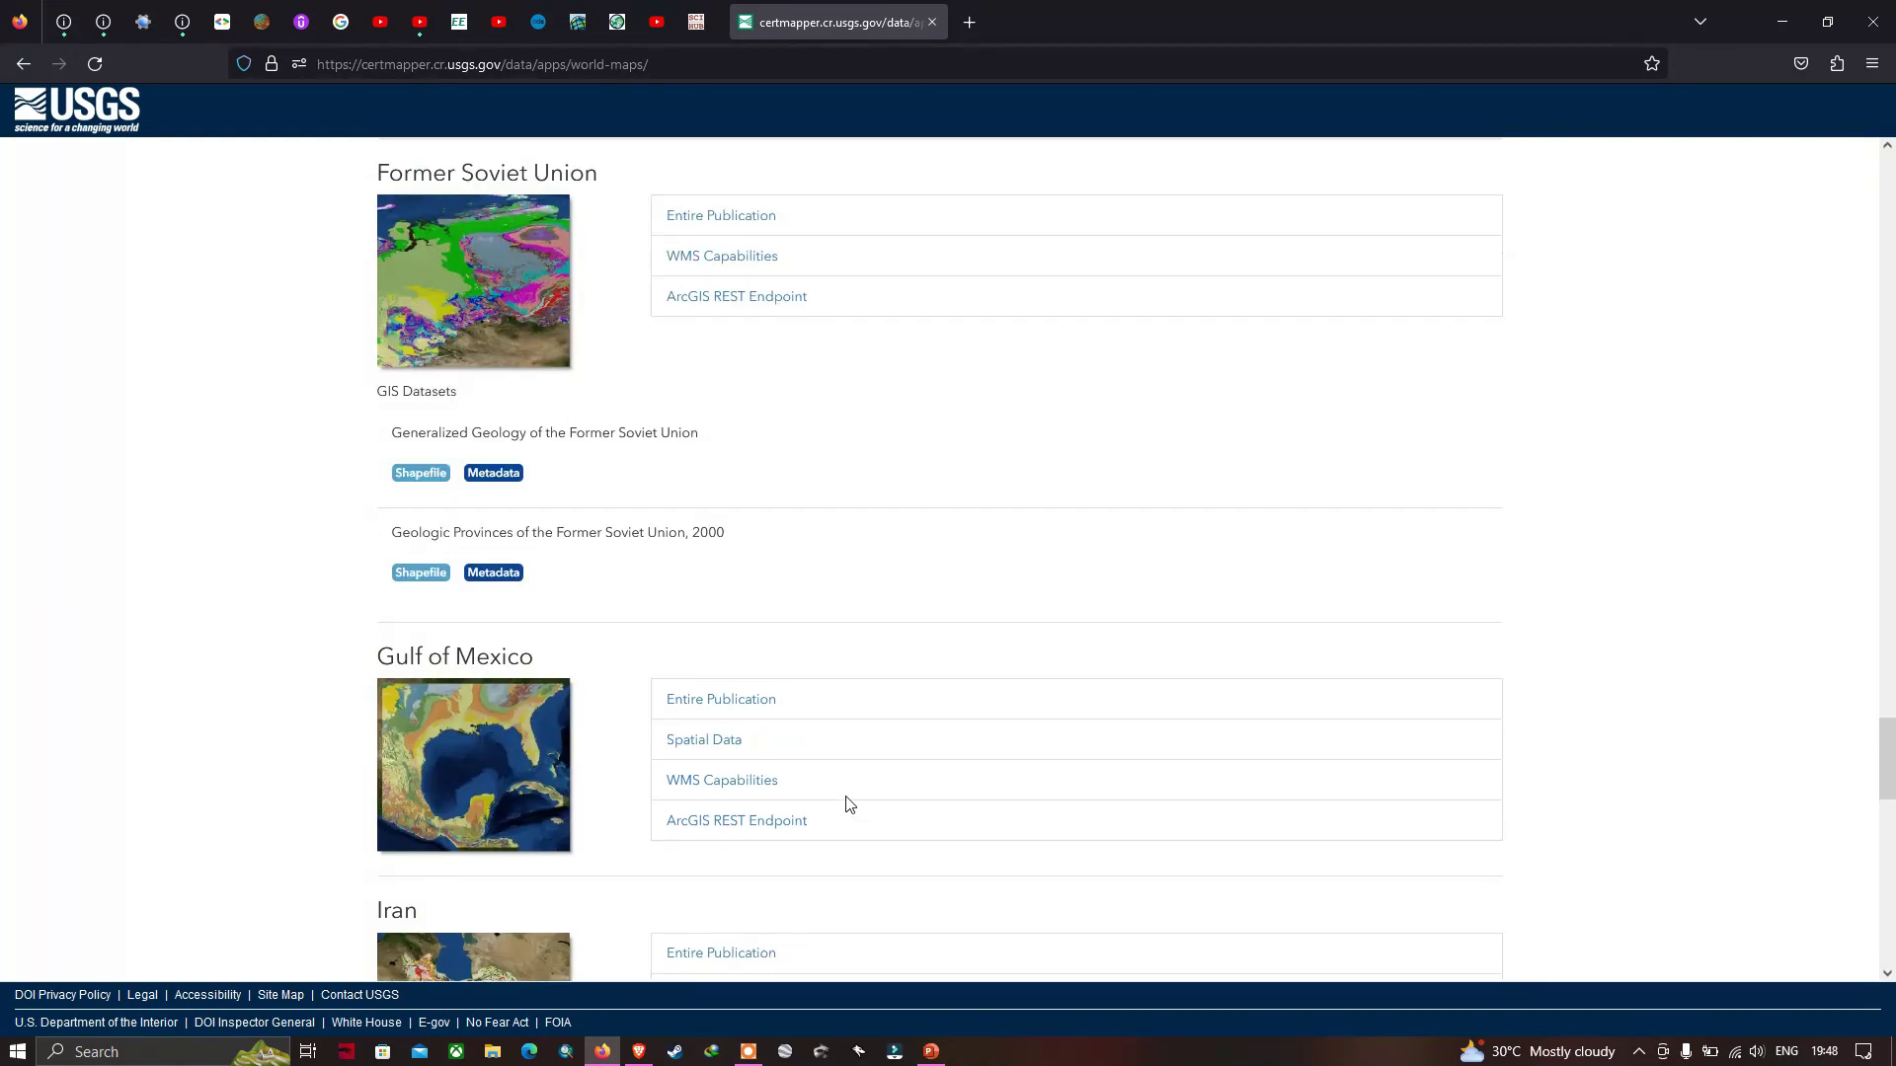
pyautogui.scroll(20, 874, 793)
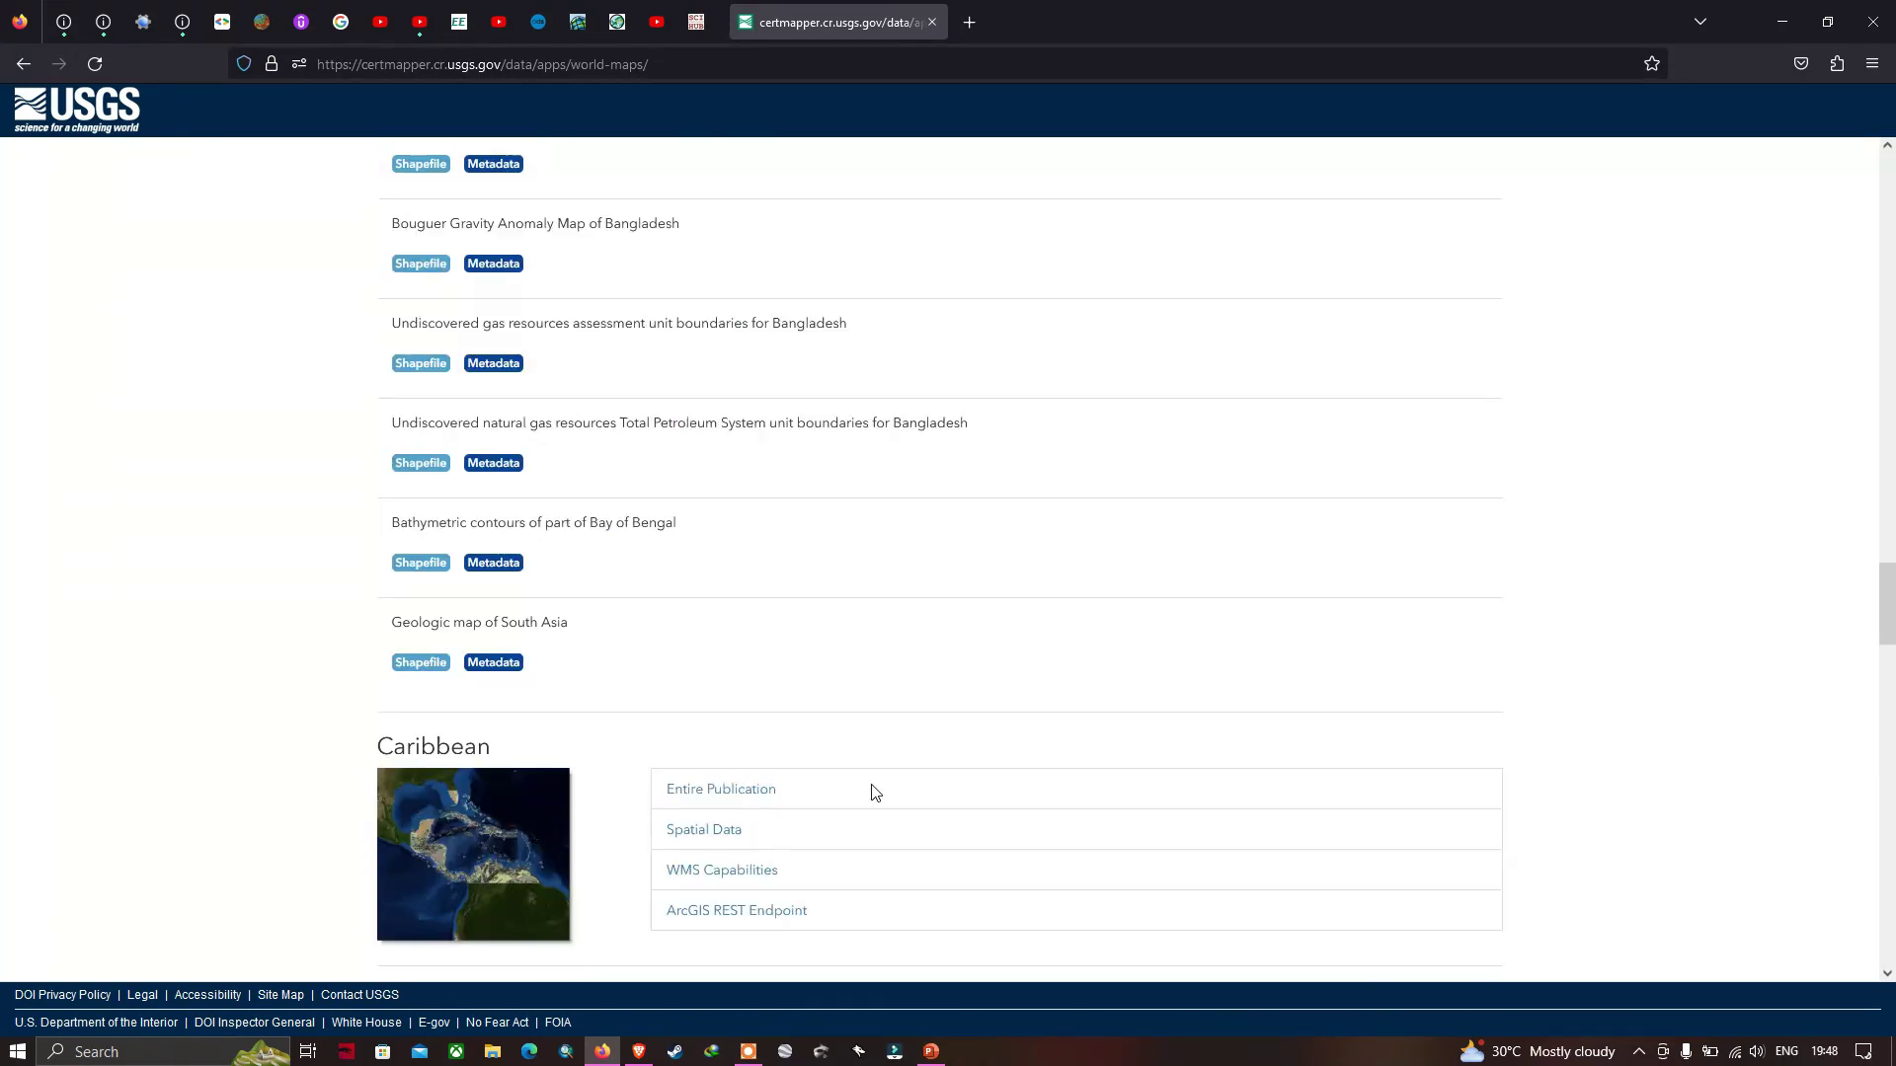
pyautogui.scroll(10, 875, 792)
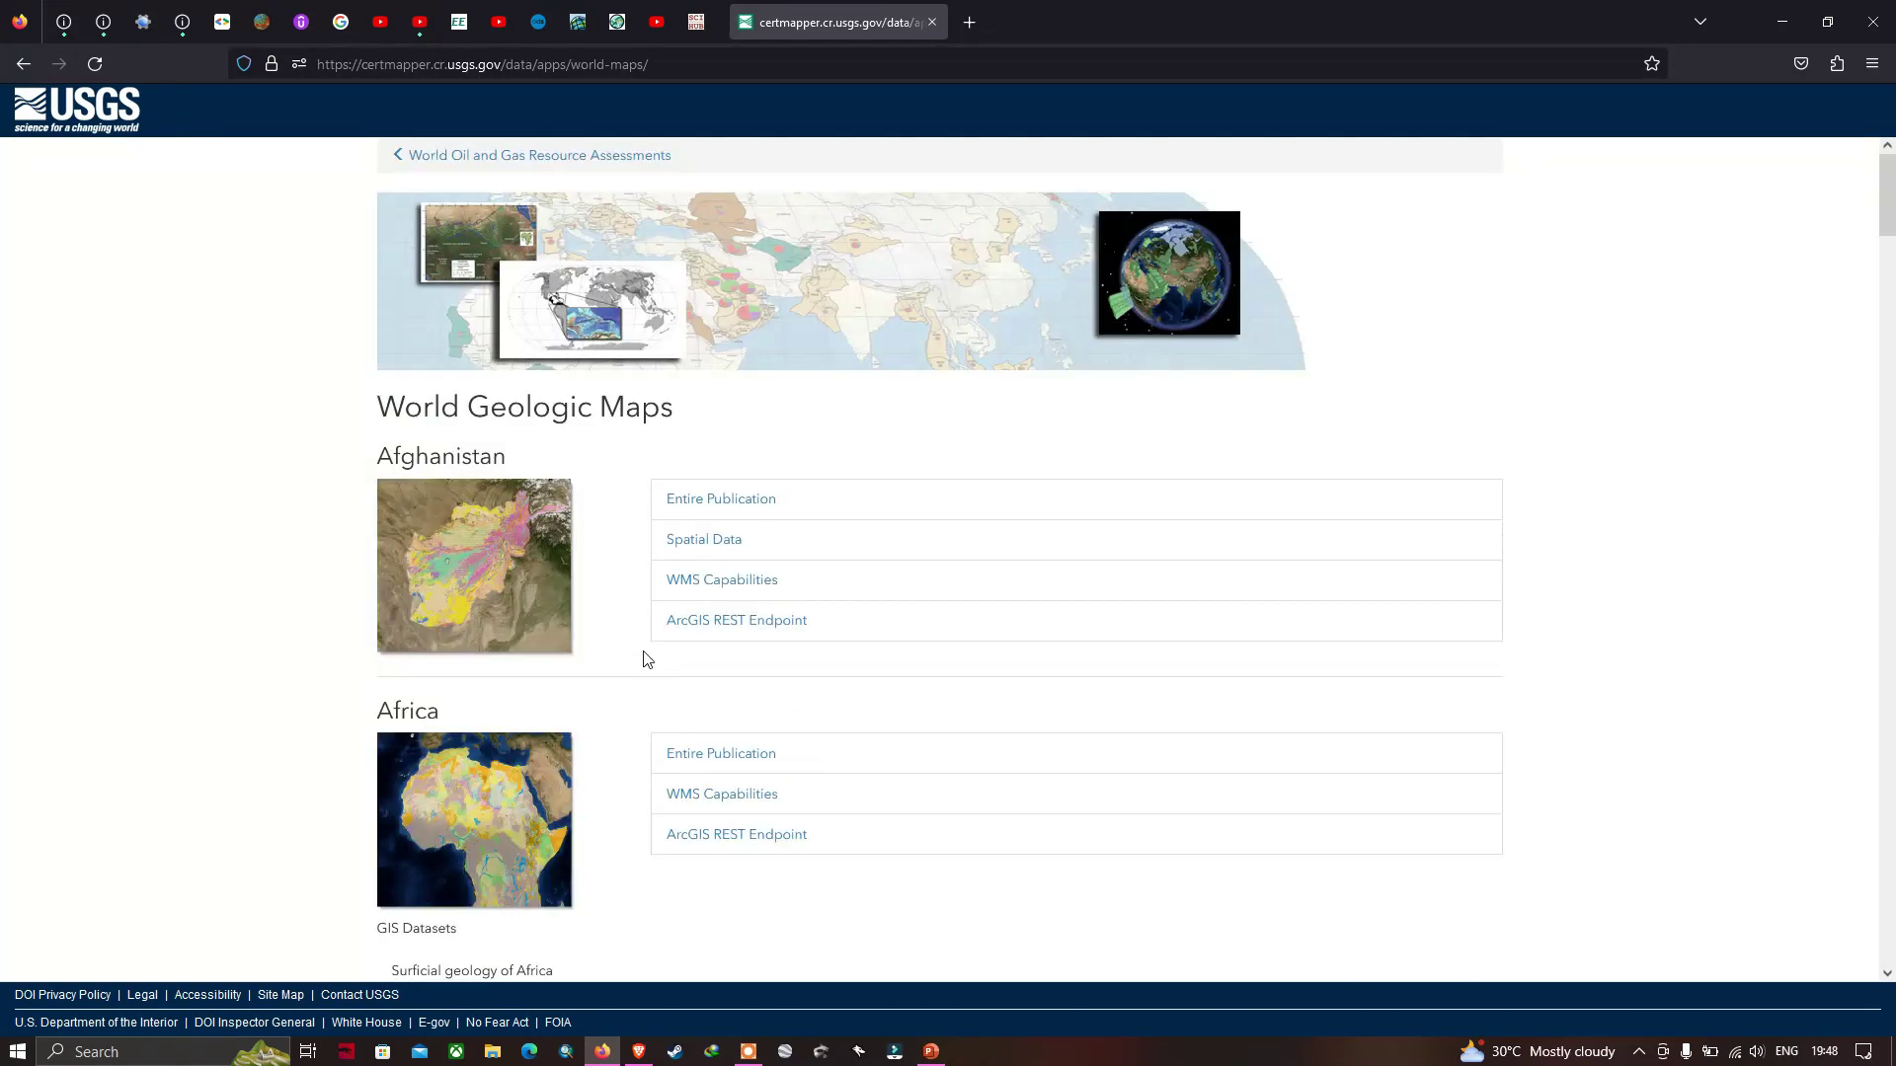
pyautogui.scroll(-1, 644, 657)
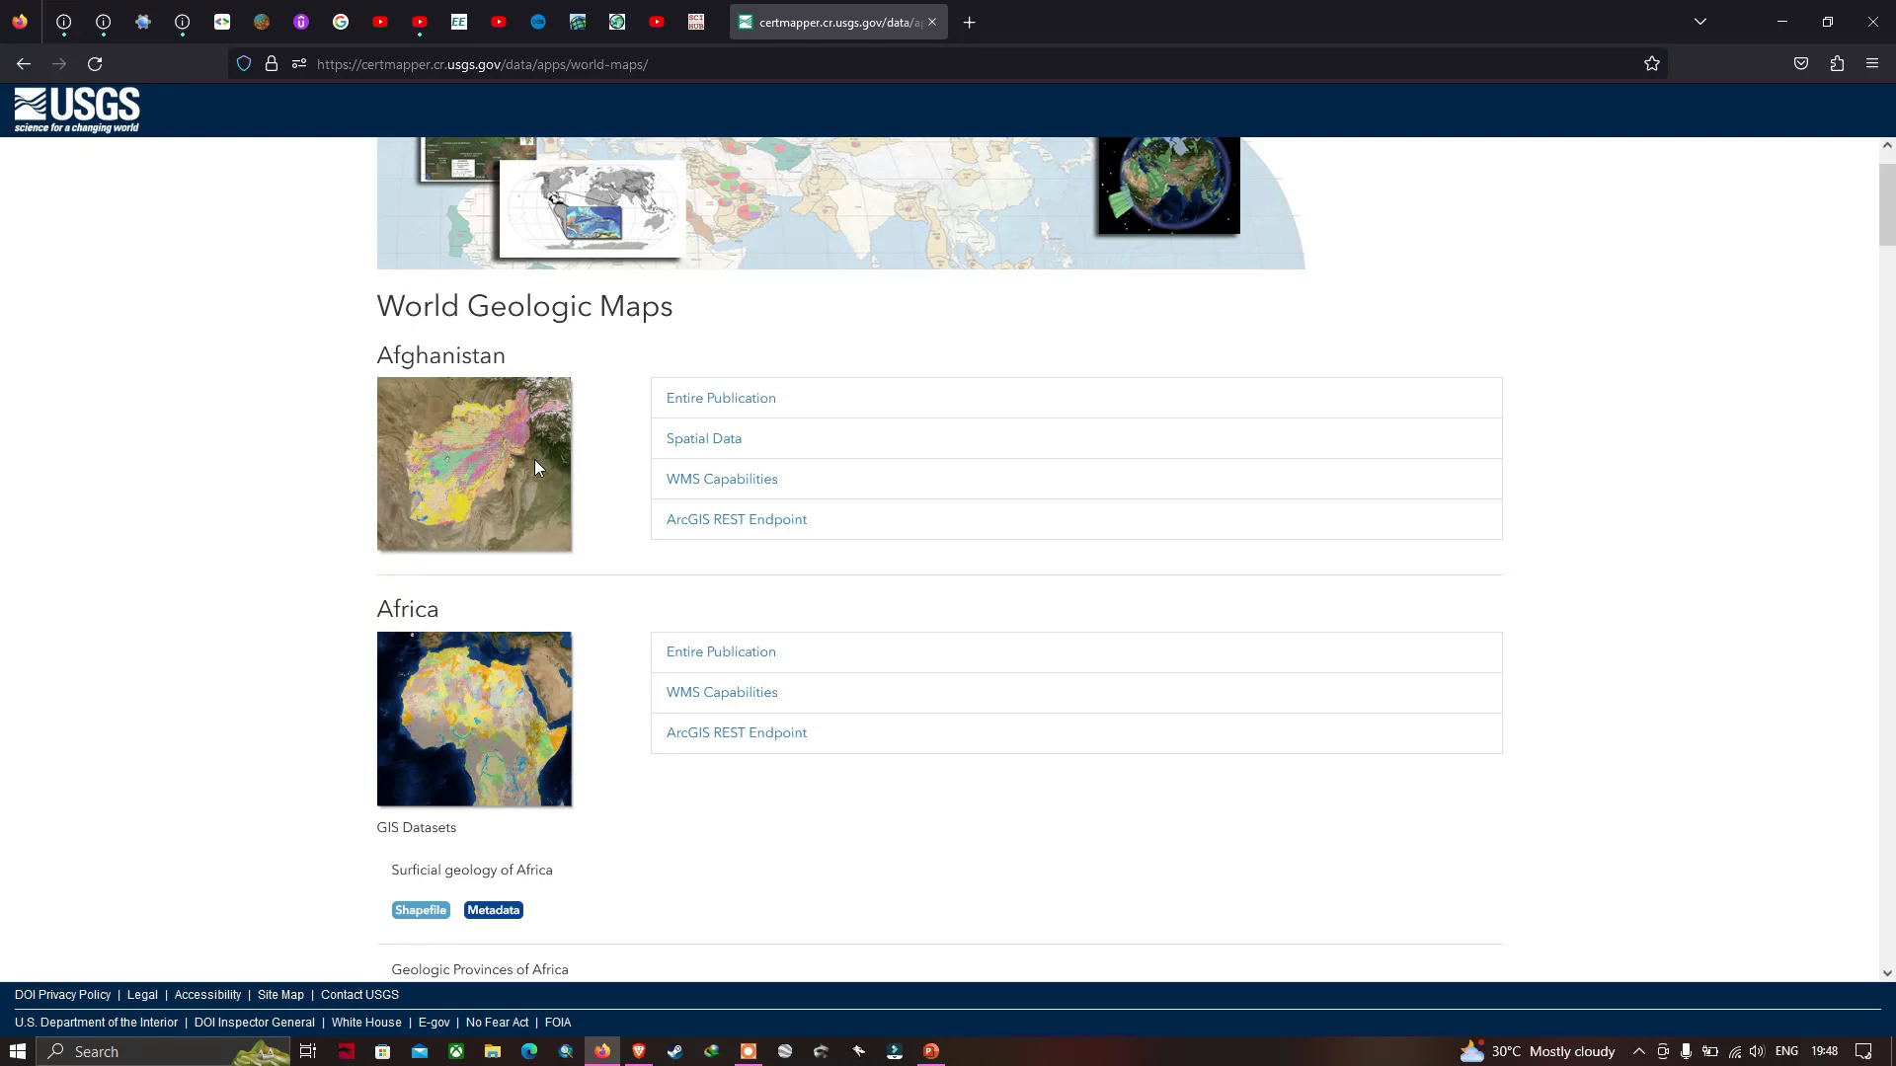
pyautogui.scroll(-2, 541, 466)
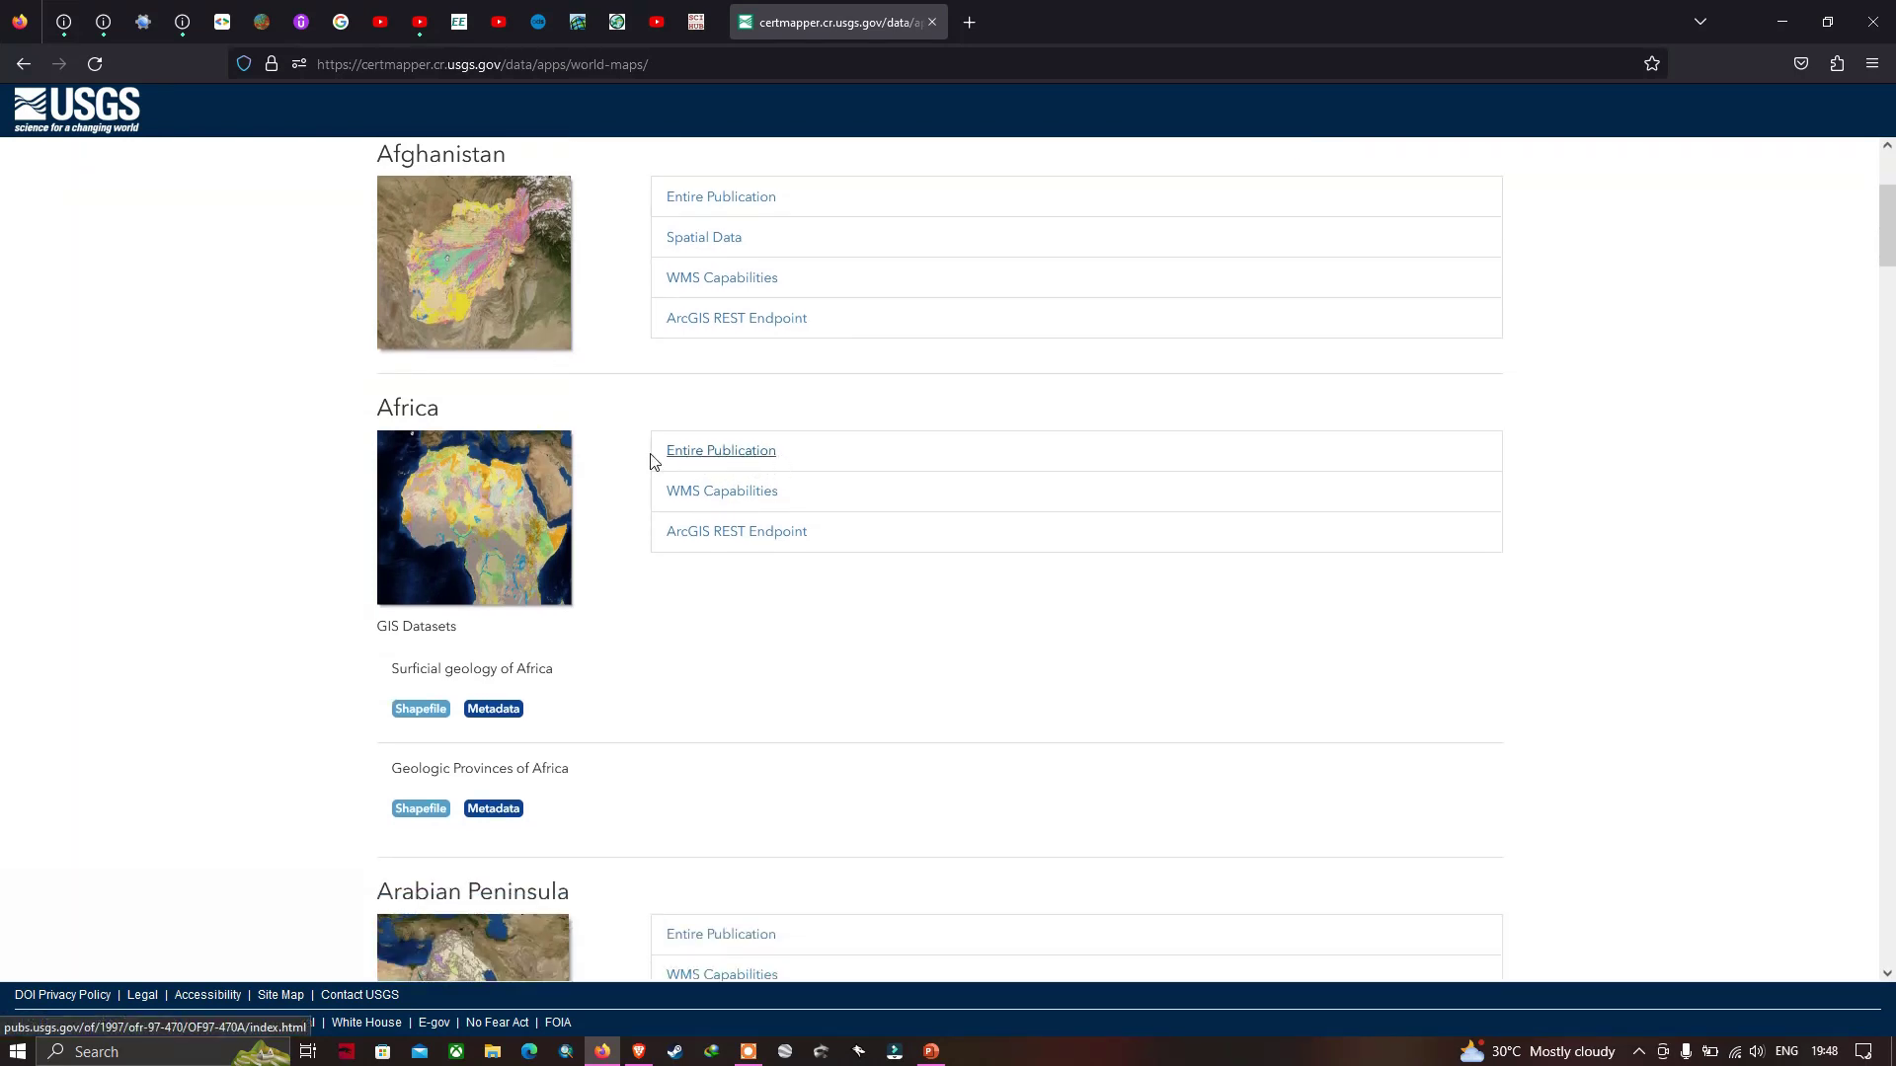
pyautogui.scroll(-1, 546, 686)
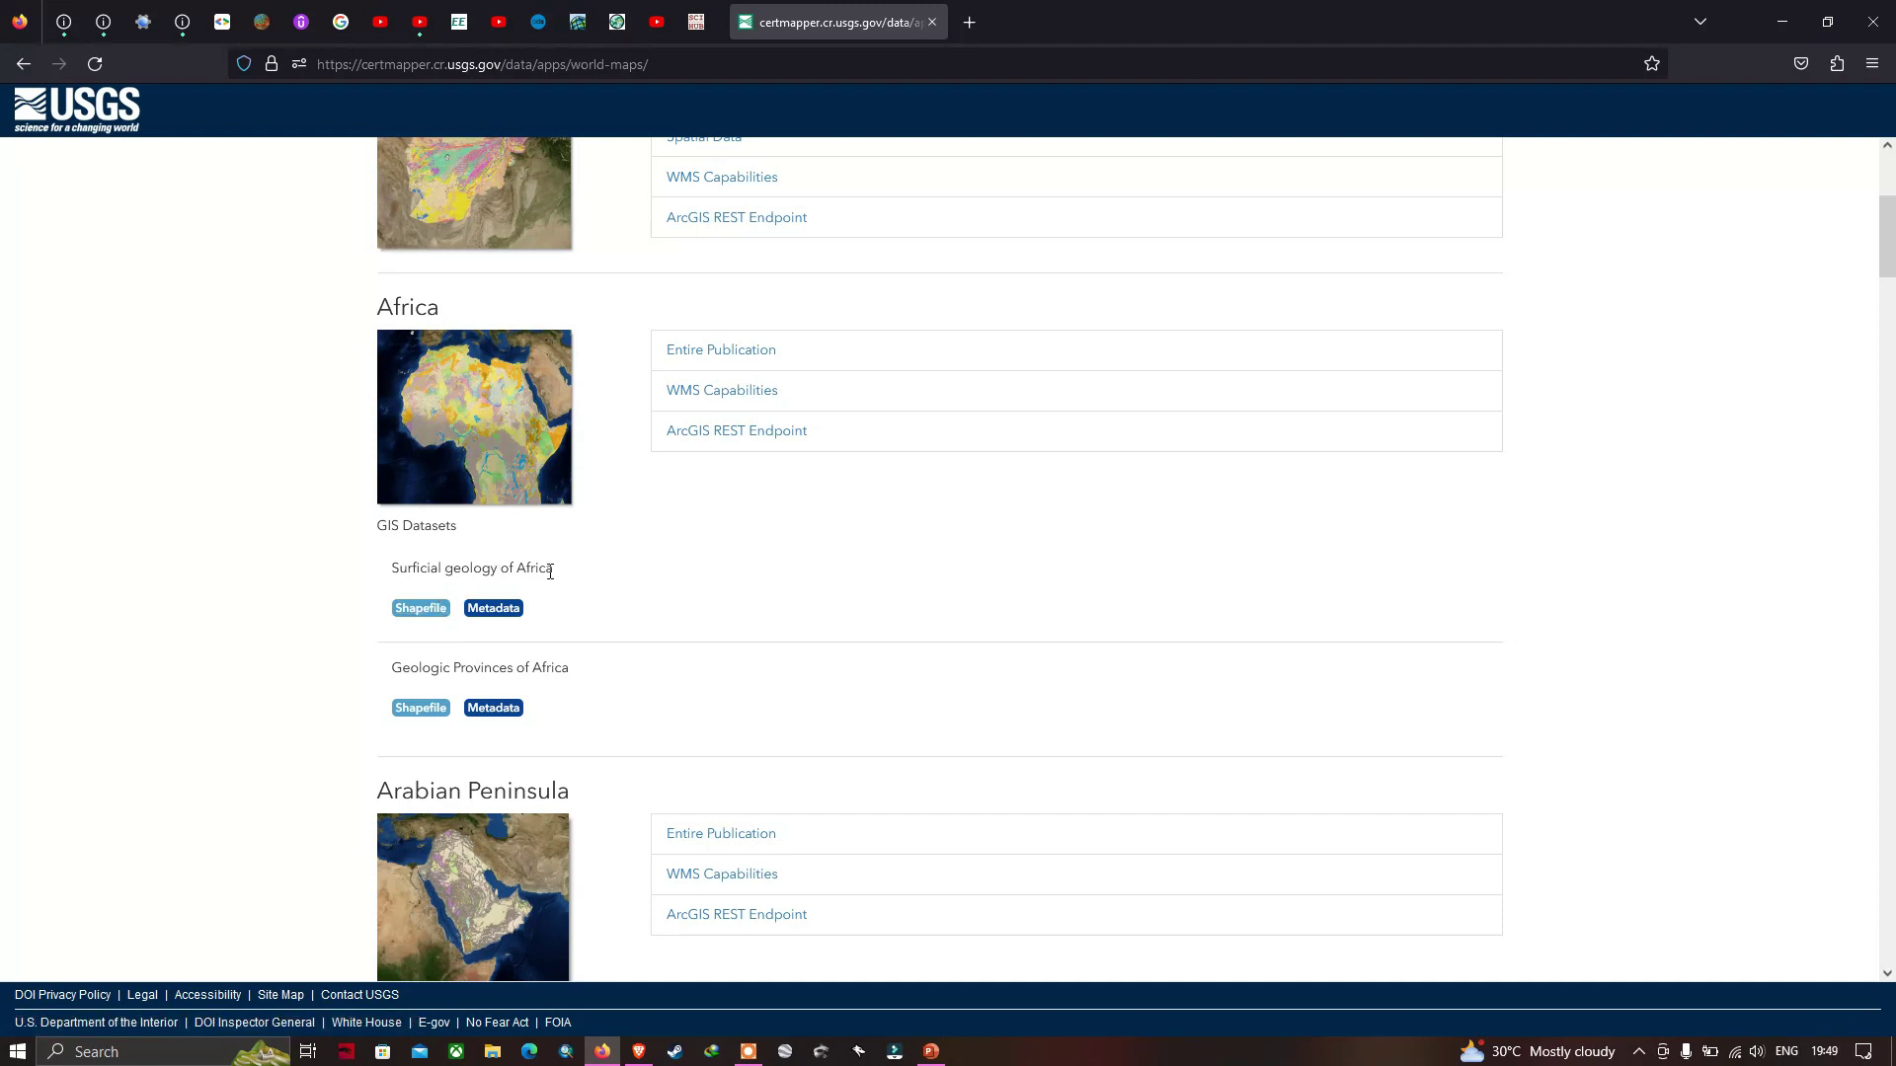
pyautogui.scroll(-1, 454, 661)
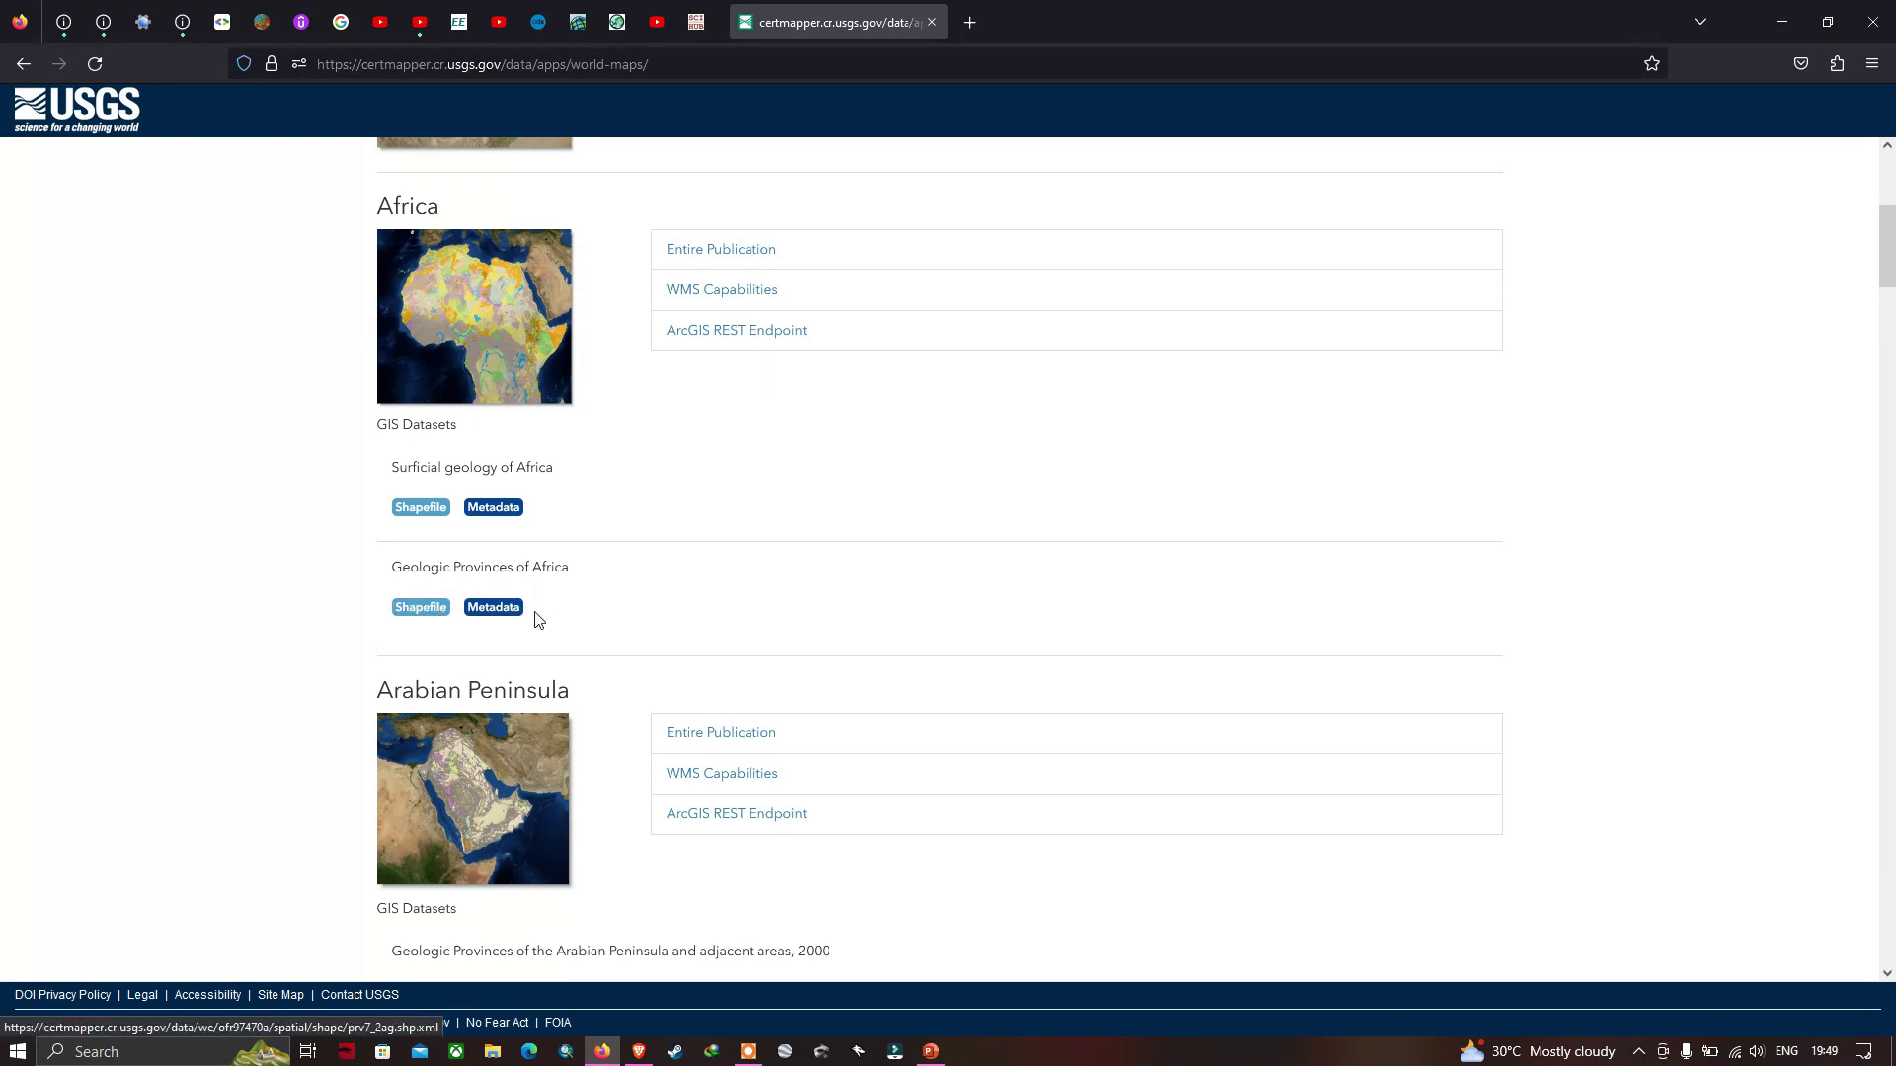
# - Scroll past Asia Pacific, Bangladesh, Europe and South America to the Geologic map of South Asia entry
pyautogui.scroll(-9, 592, 642)
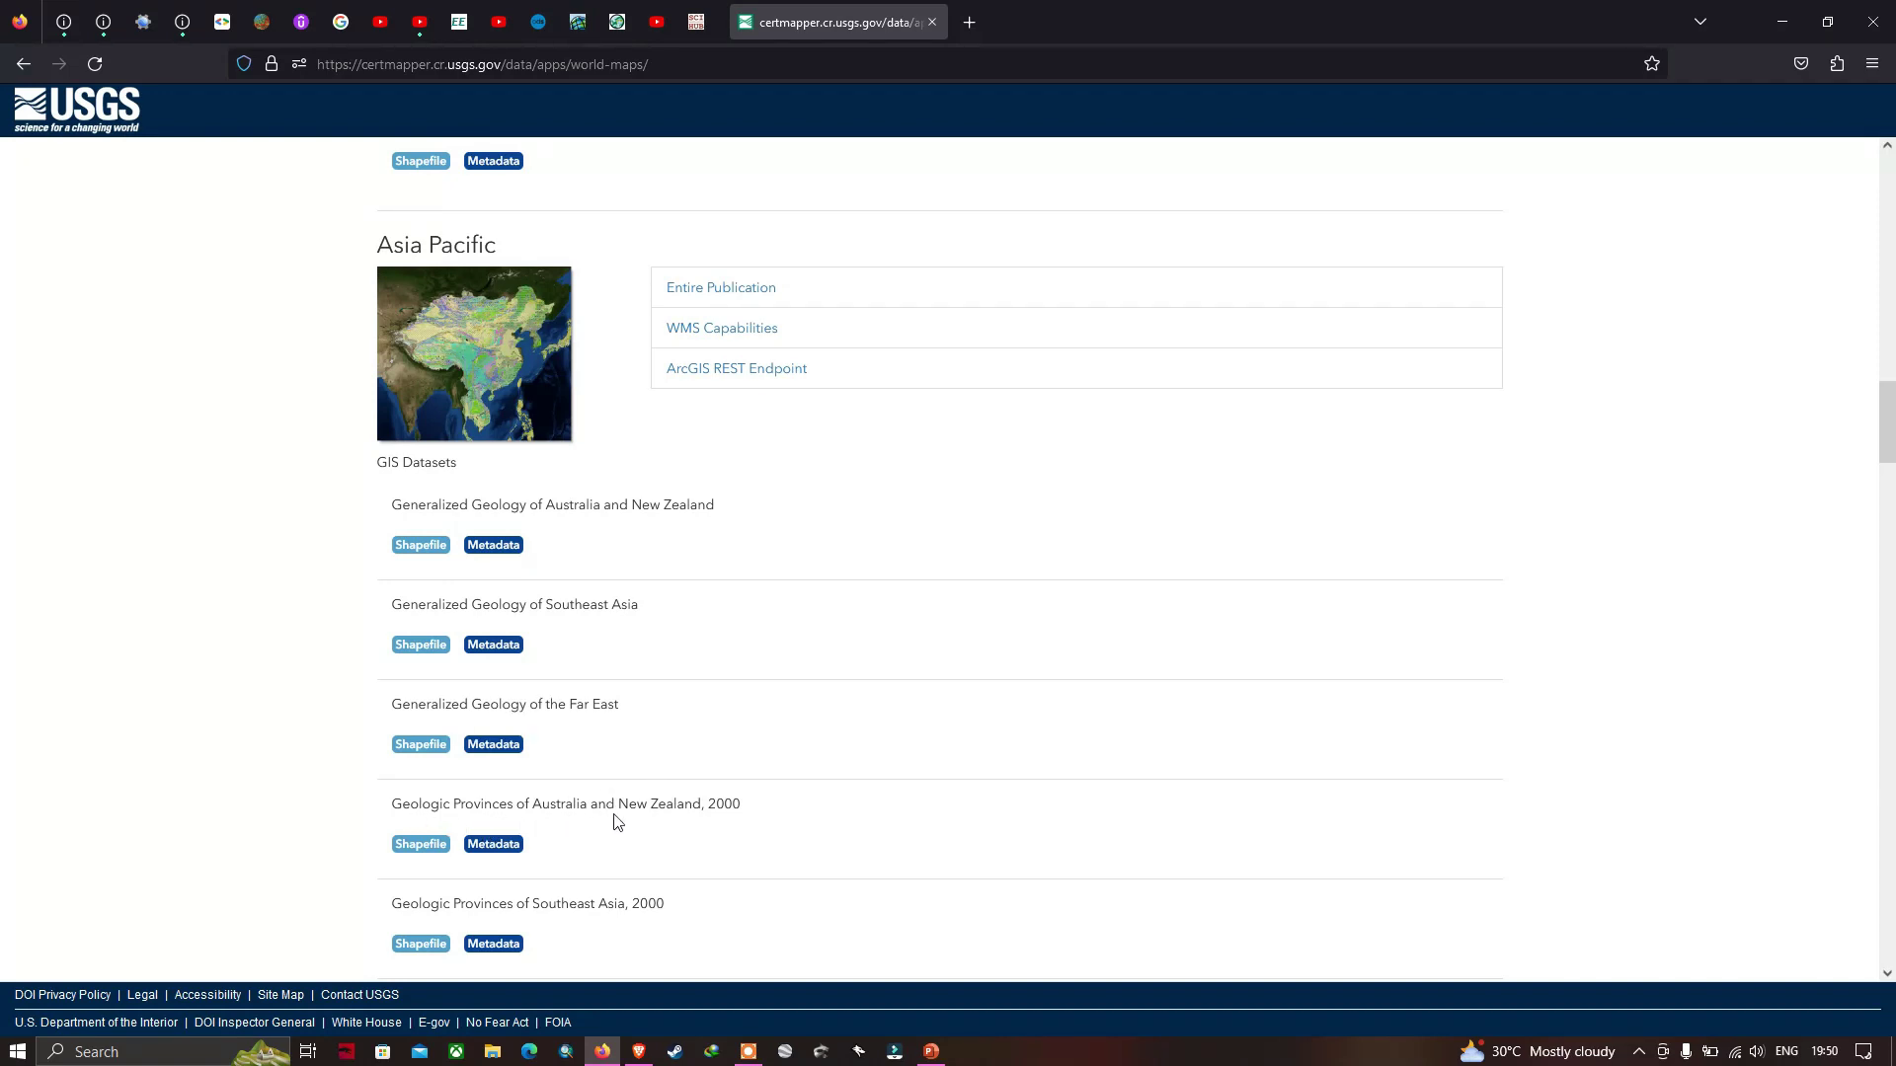
pyautogui.scroll(-2, 598, 864)
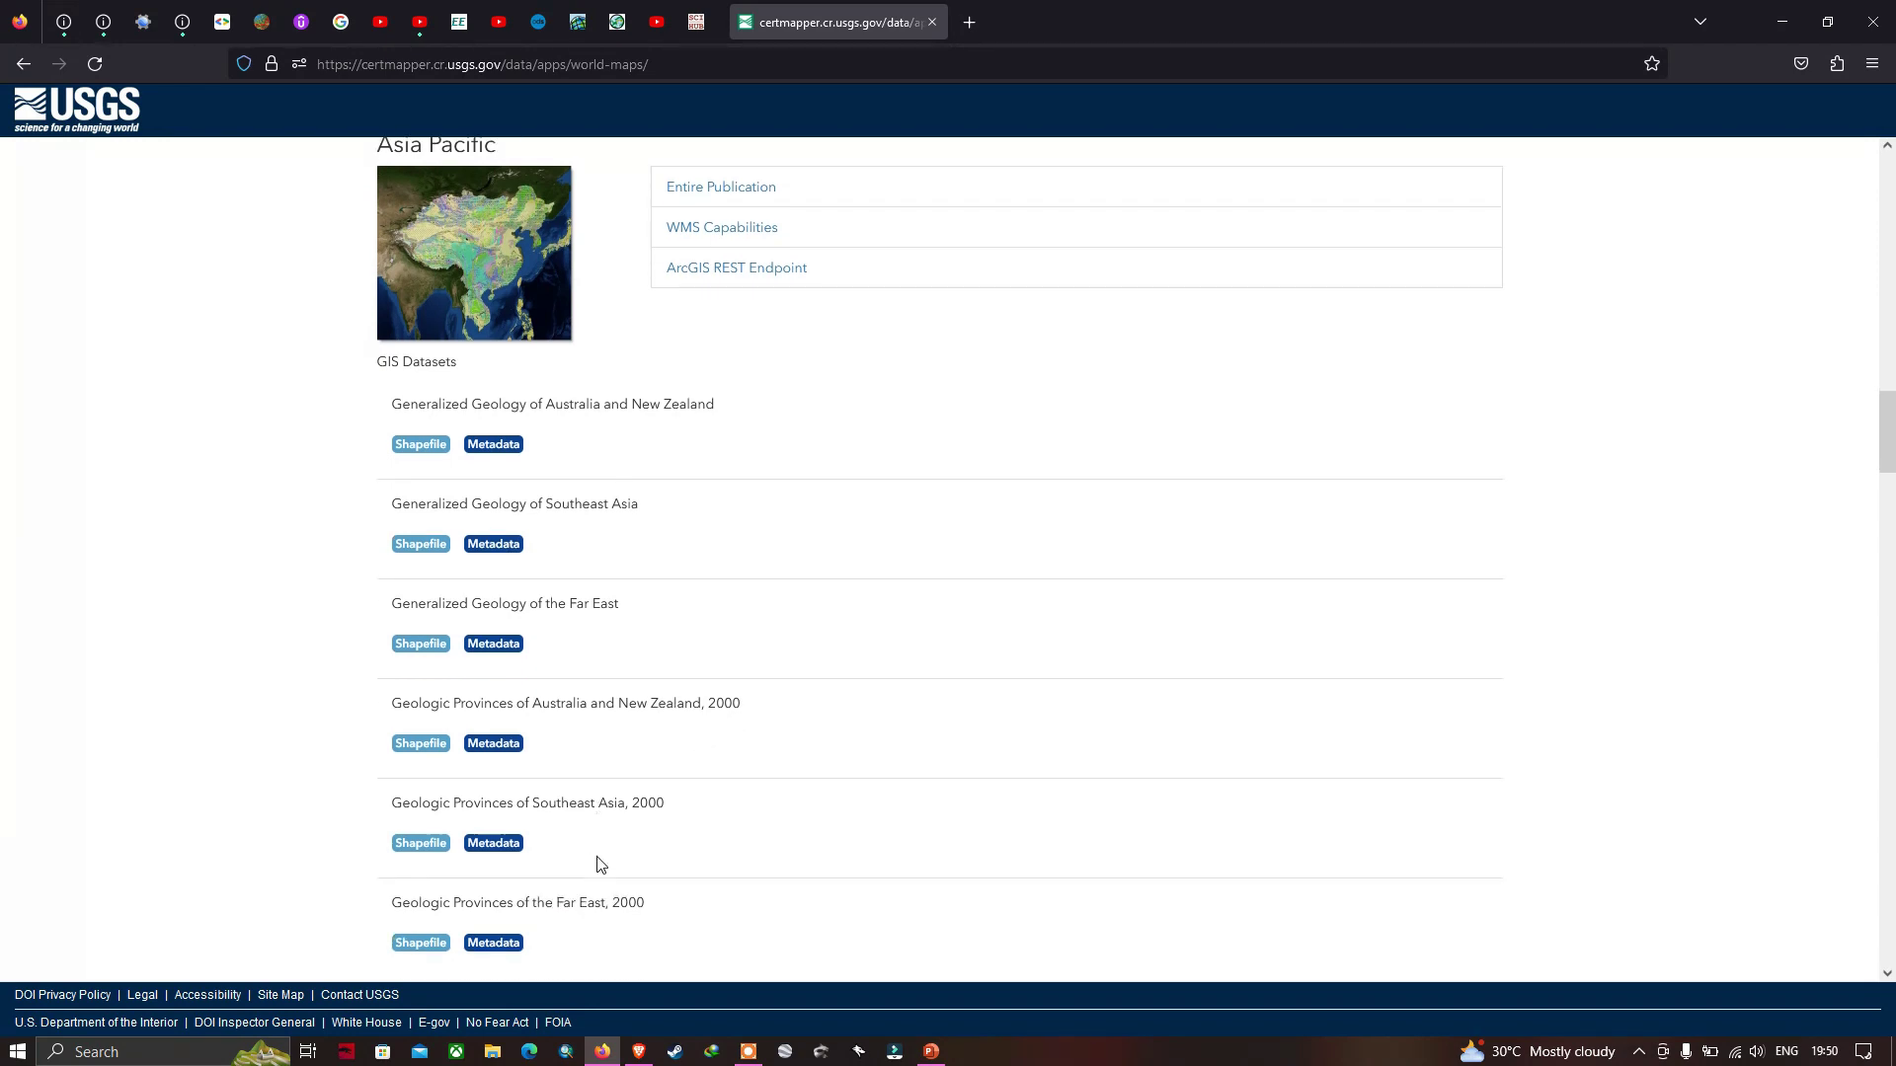
pyautogui.scroll(-7, 600, 865)
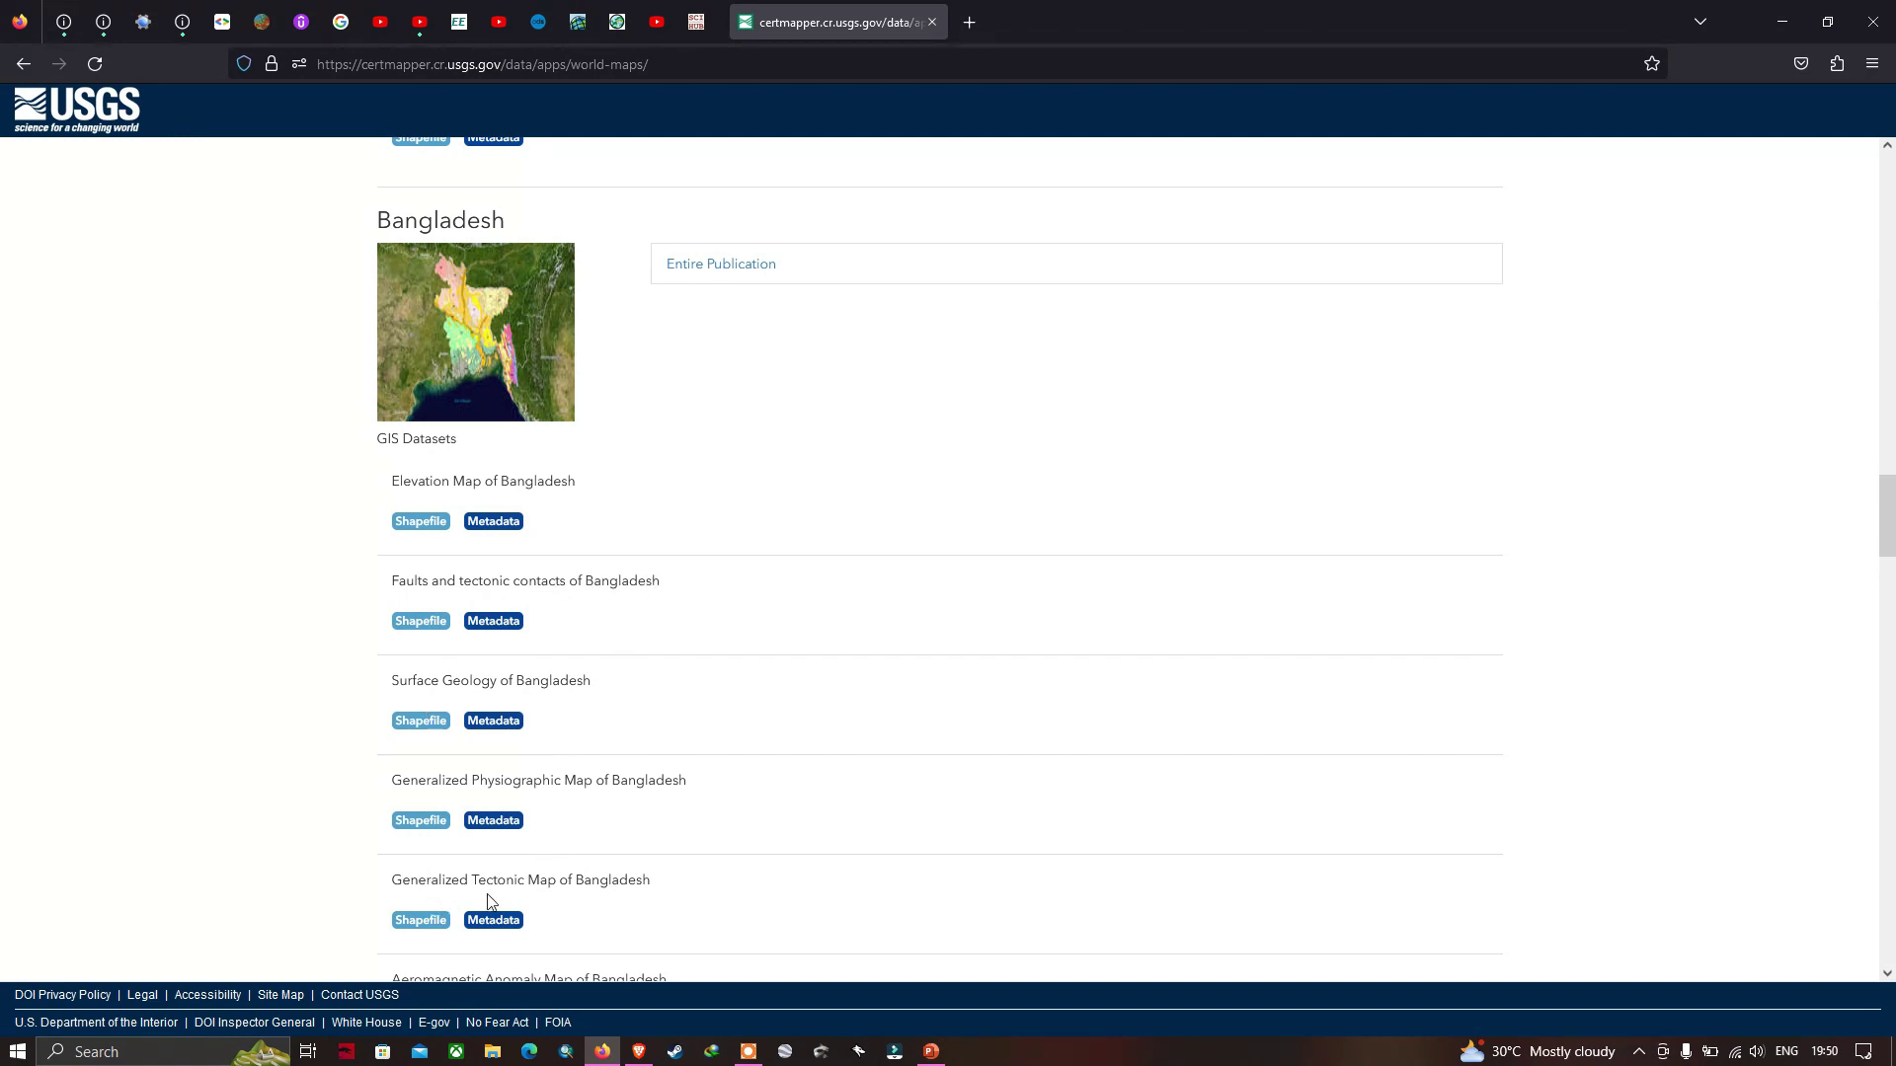
pyautogui.scroll(-10, 517, 855)
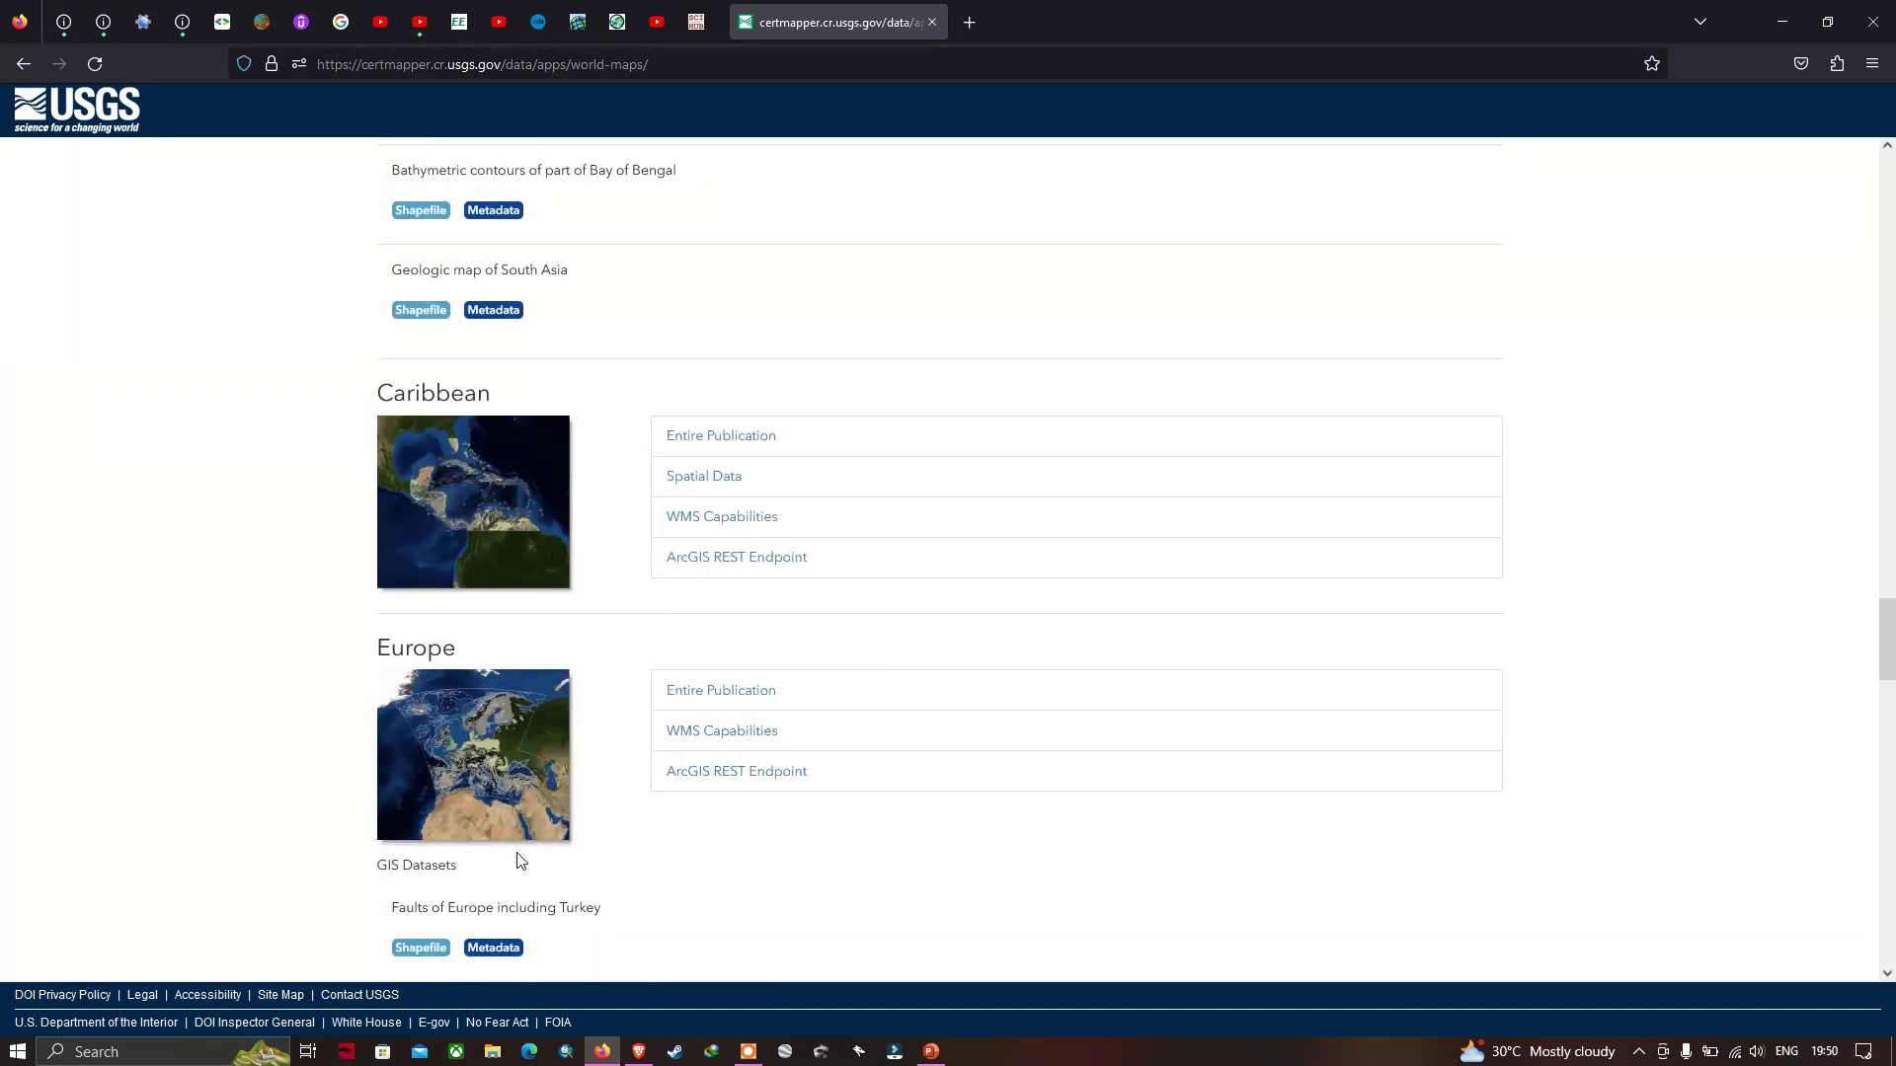
pyautogui.scroll(-1, 520, 857)
pyautogui.scroll(-2, 495, 832)
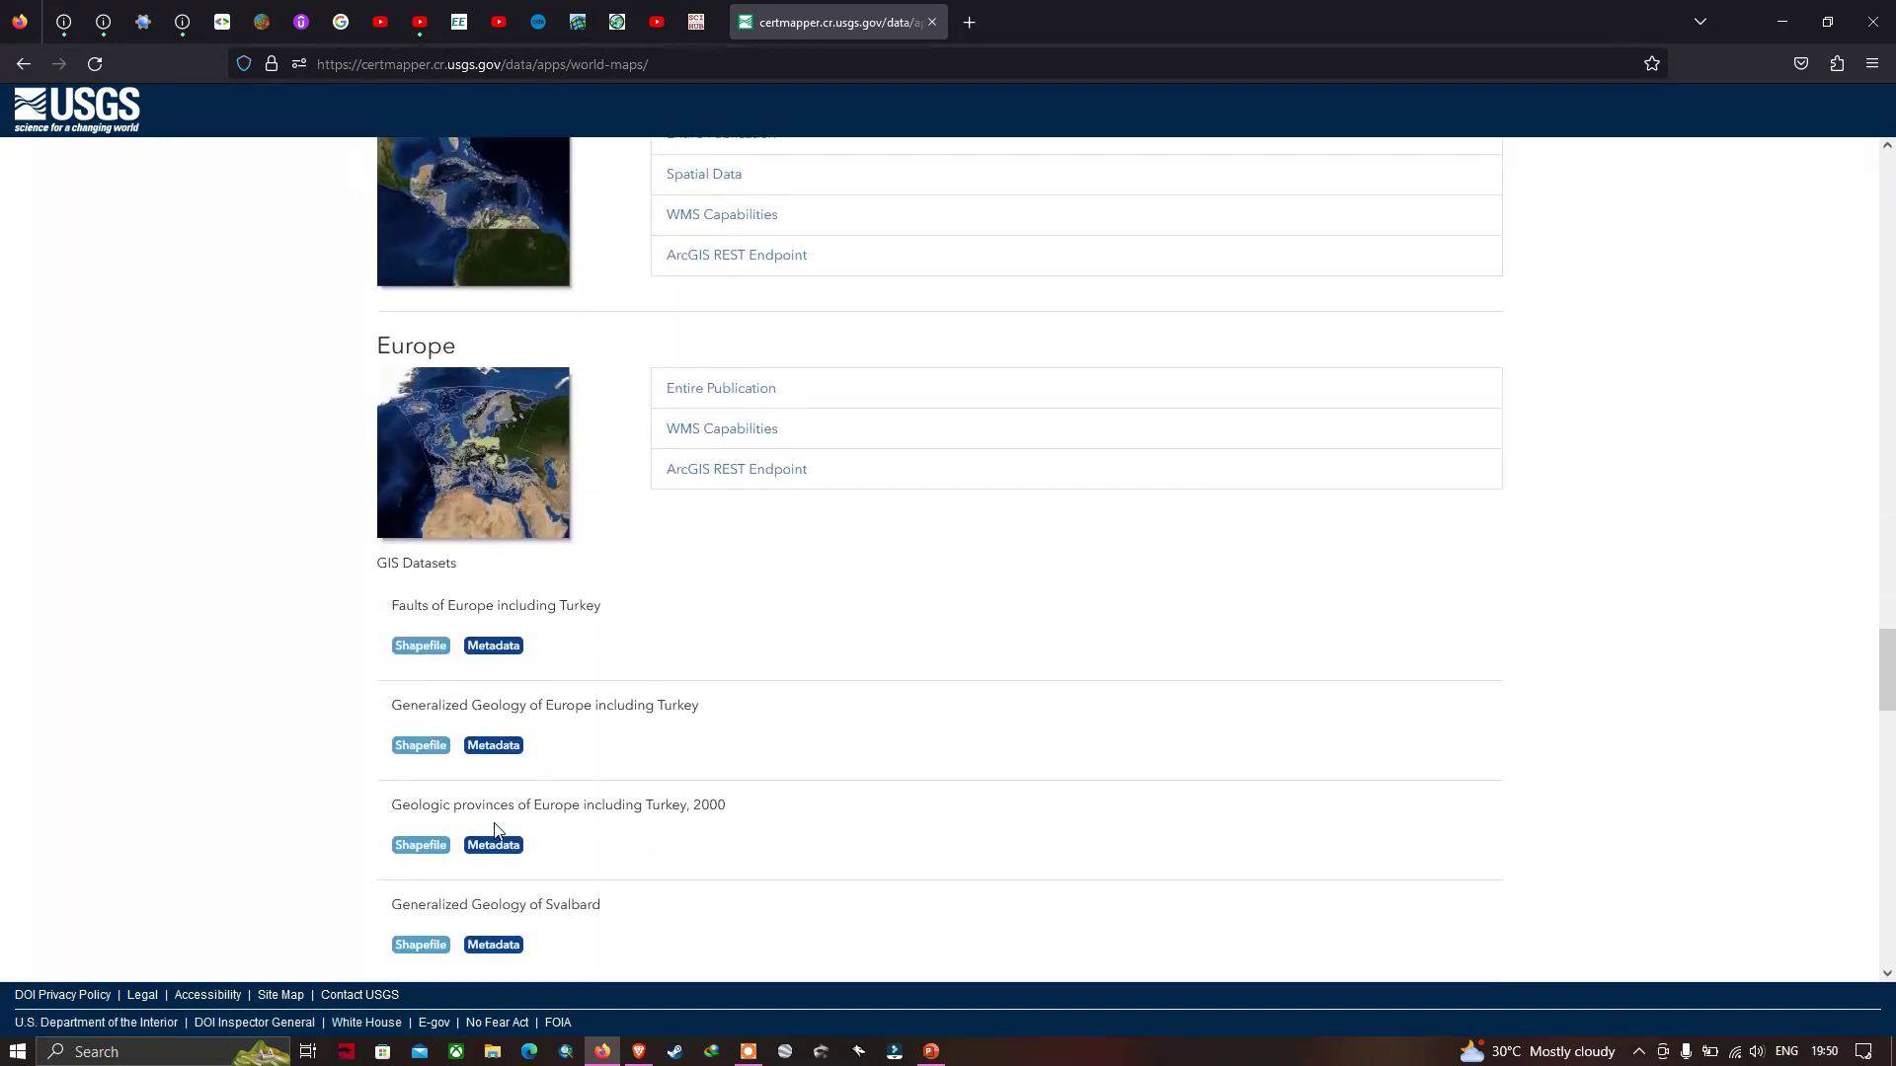
pyautogui.scroll(-1, 498, 809)
pyautogui.scroll(-1, 478, 521)
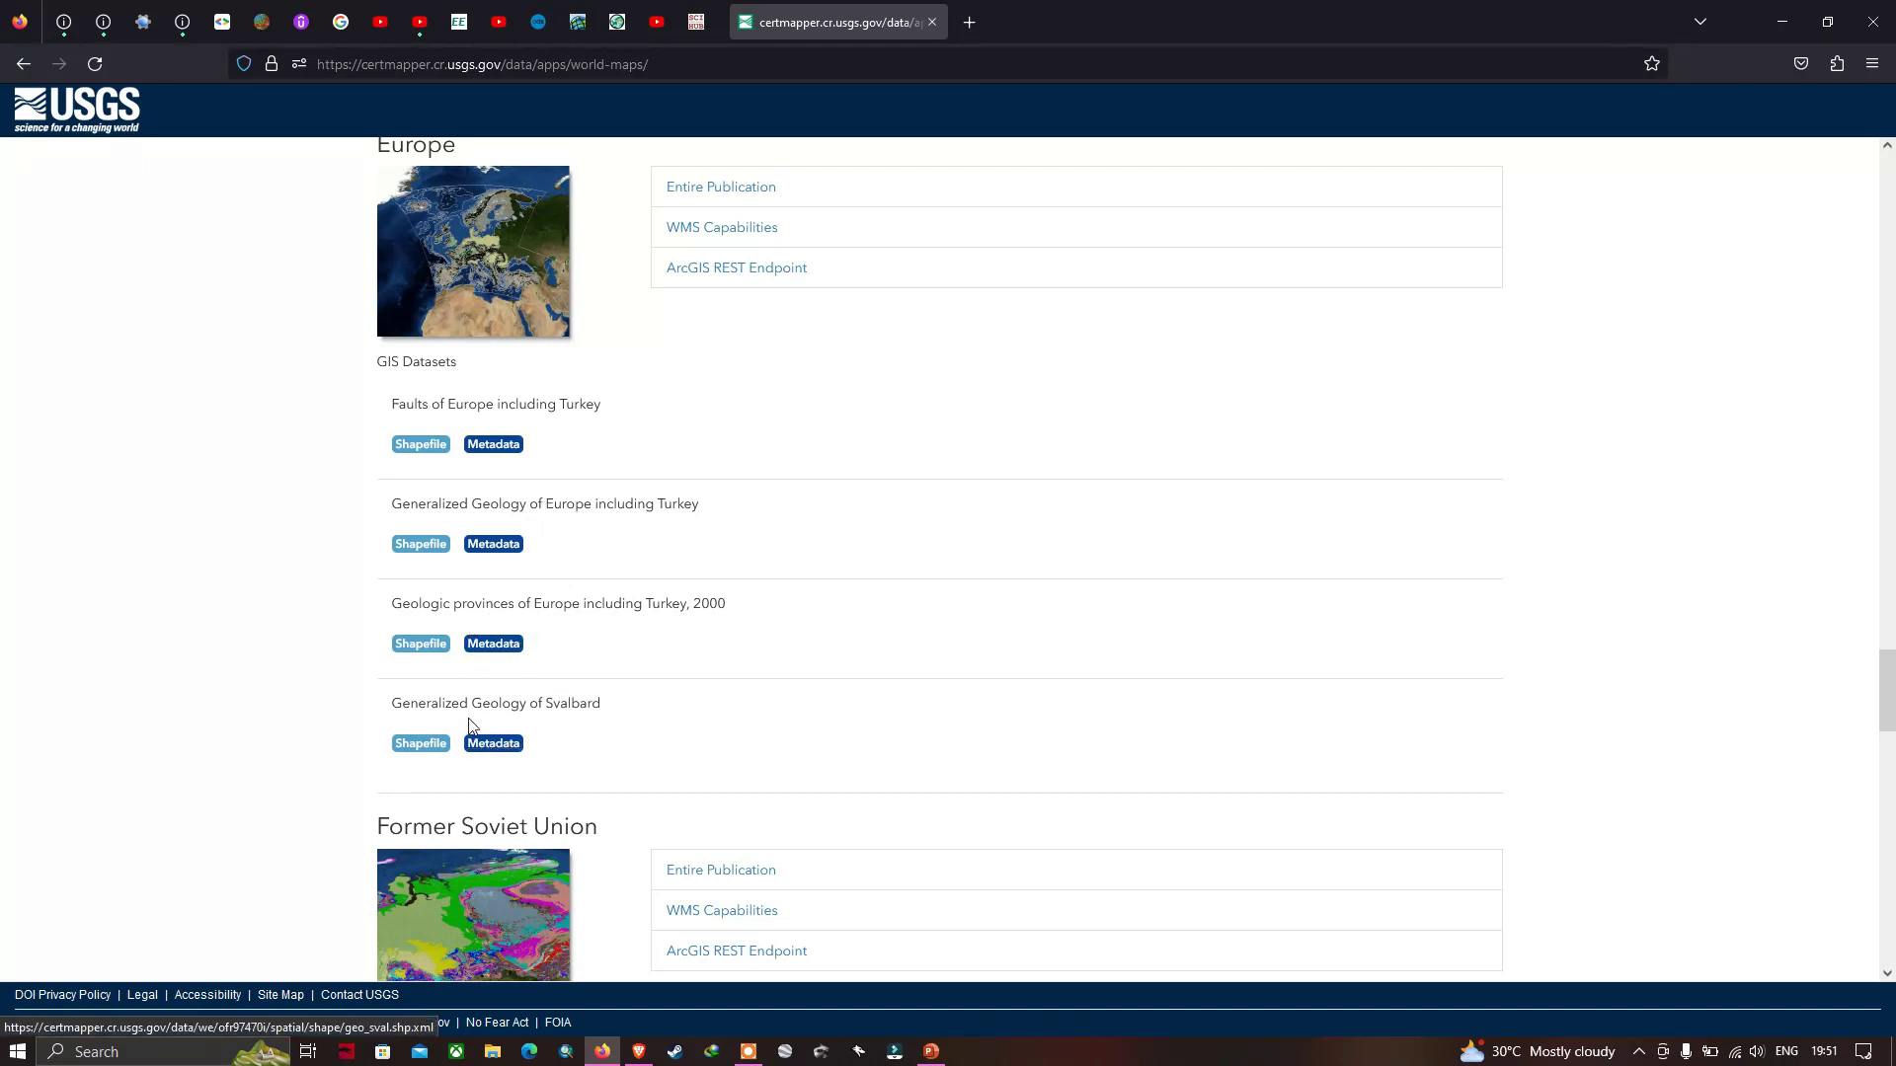
pyautogui.scroll(-20, 517, 728)
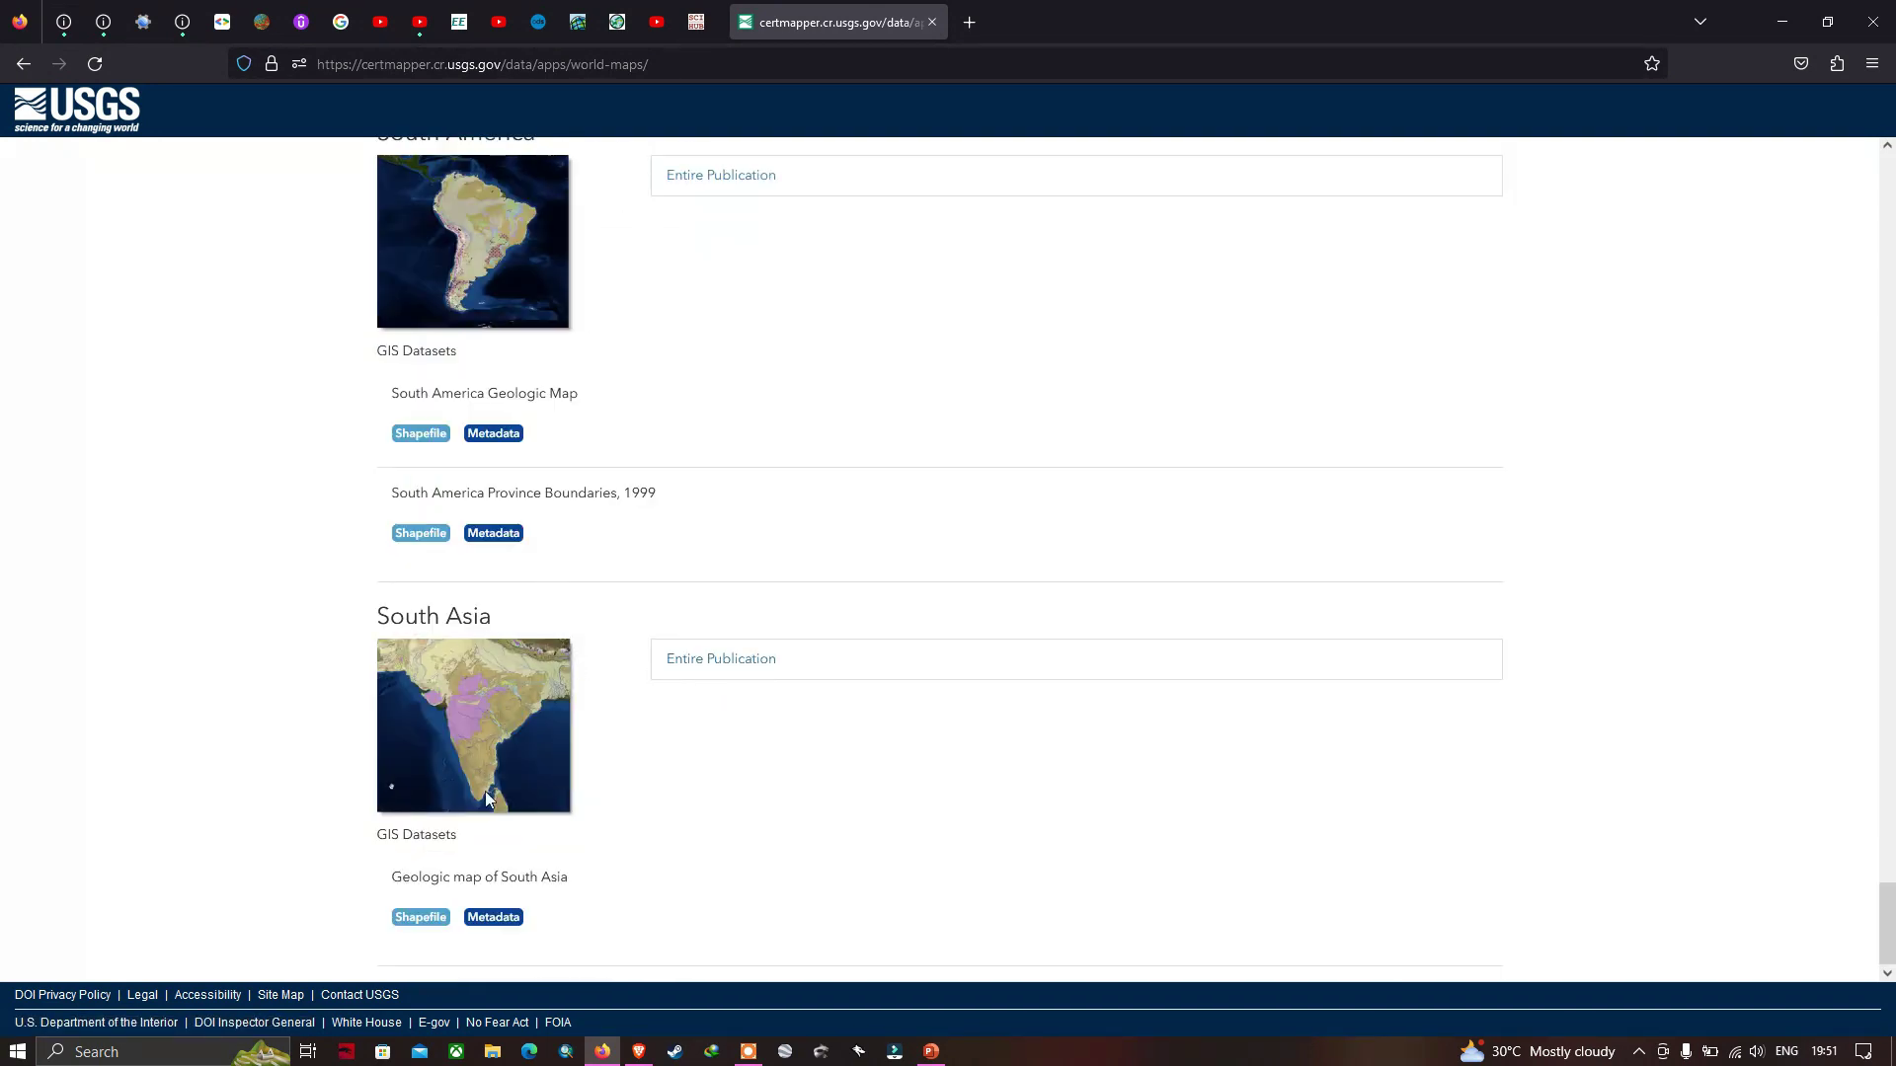
# - Download the Geologic map of South Asia shapefile archive and dismiss the downloads panel
pyautogui.click(440, 925)
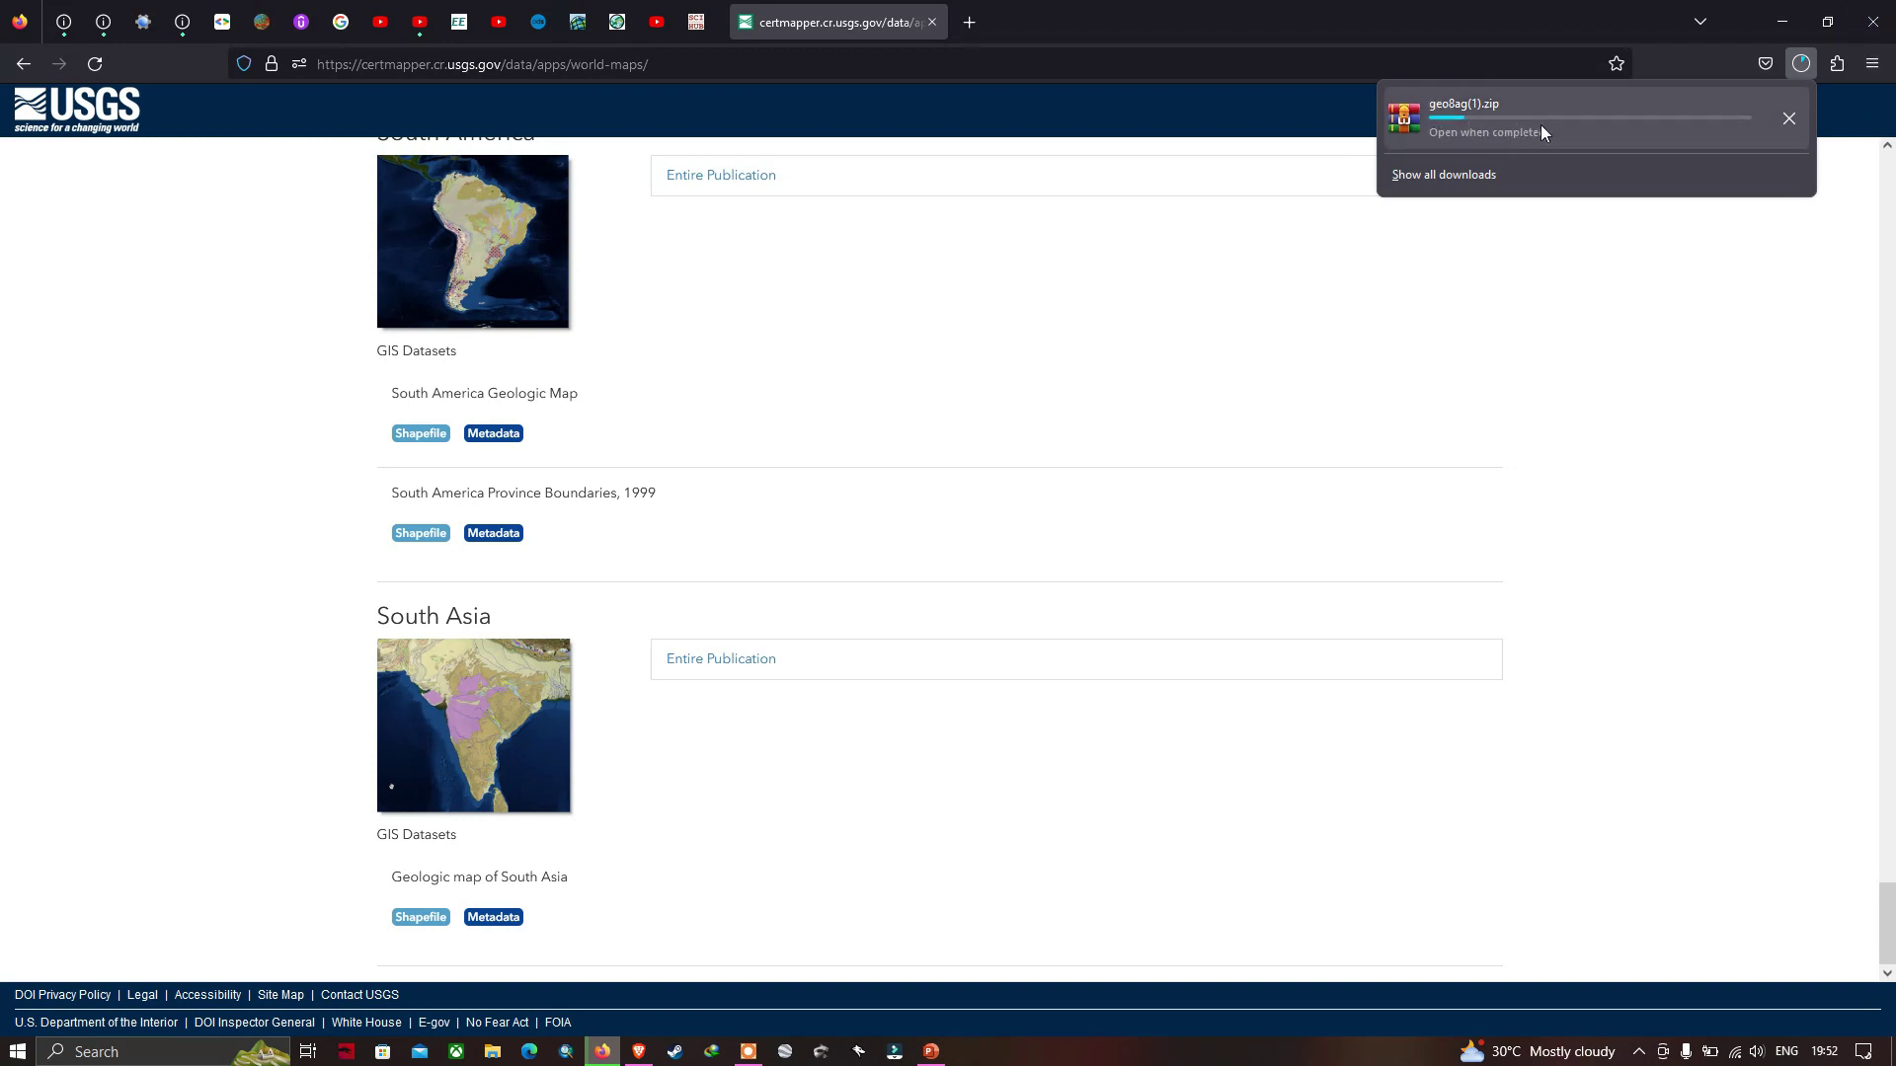
pyautogui.click(1597, 235)
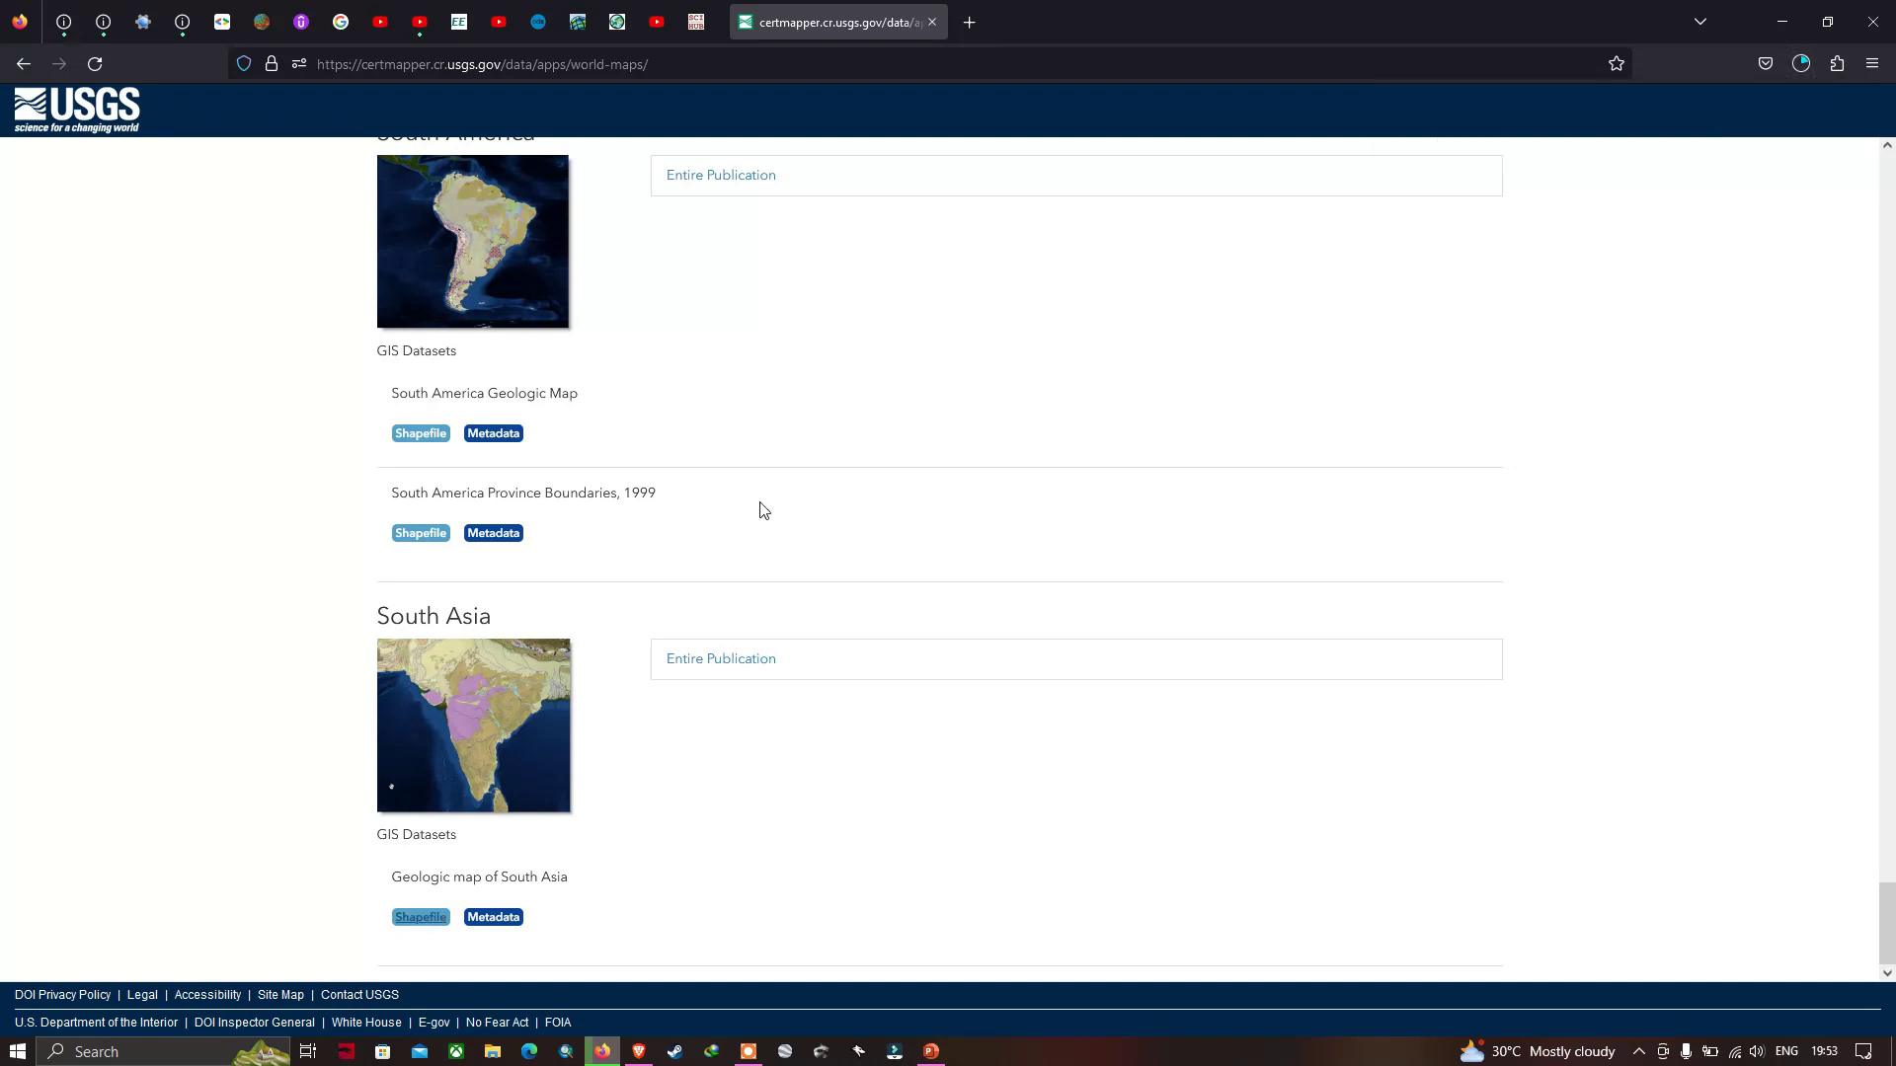
# - Open the South Asia report PDF and scroll to its geologic provinces and oil-gas fields map
pyautogui.click(737, 670)
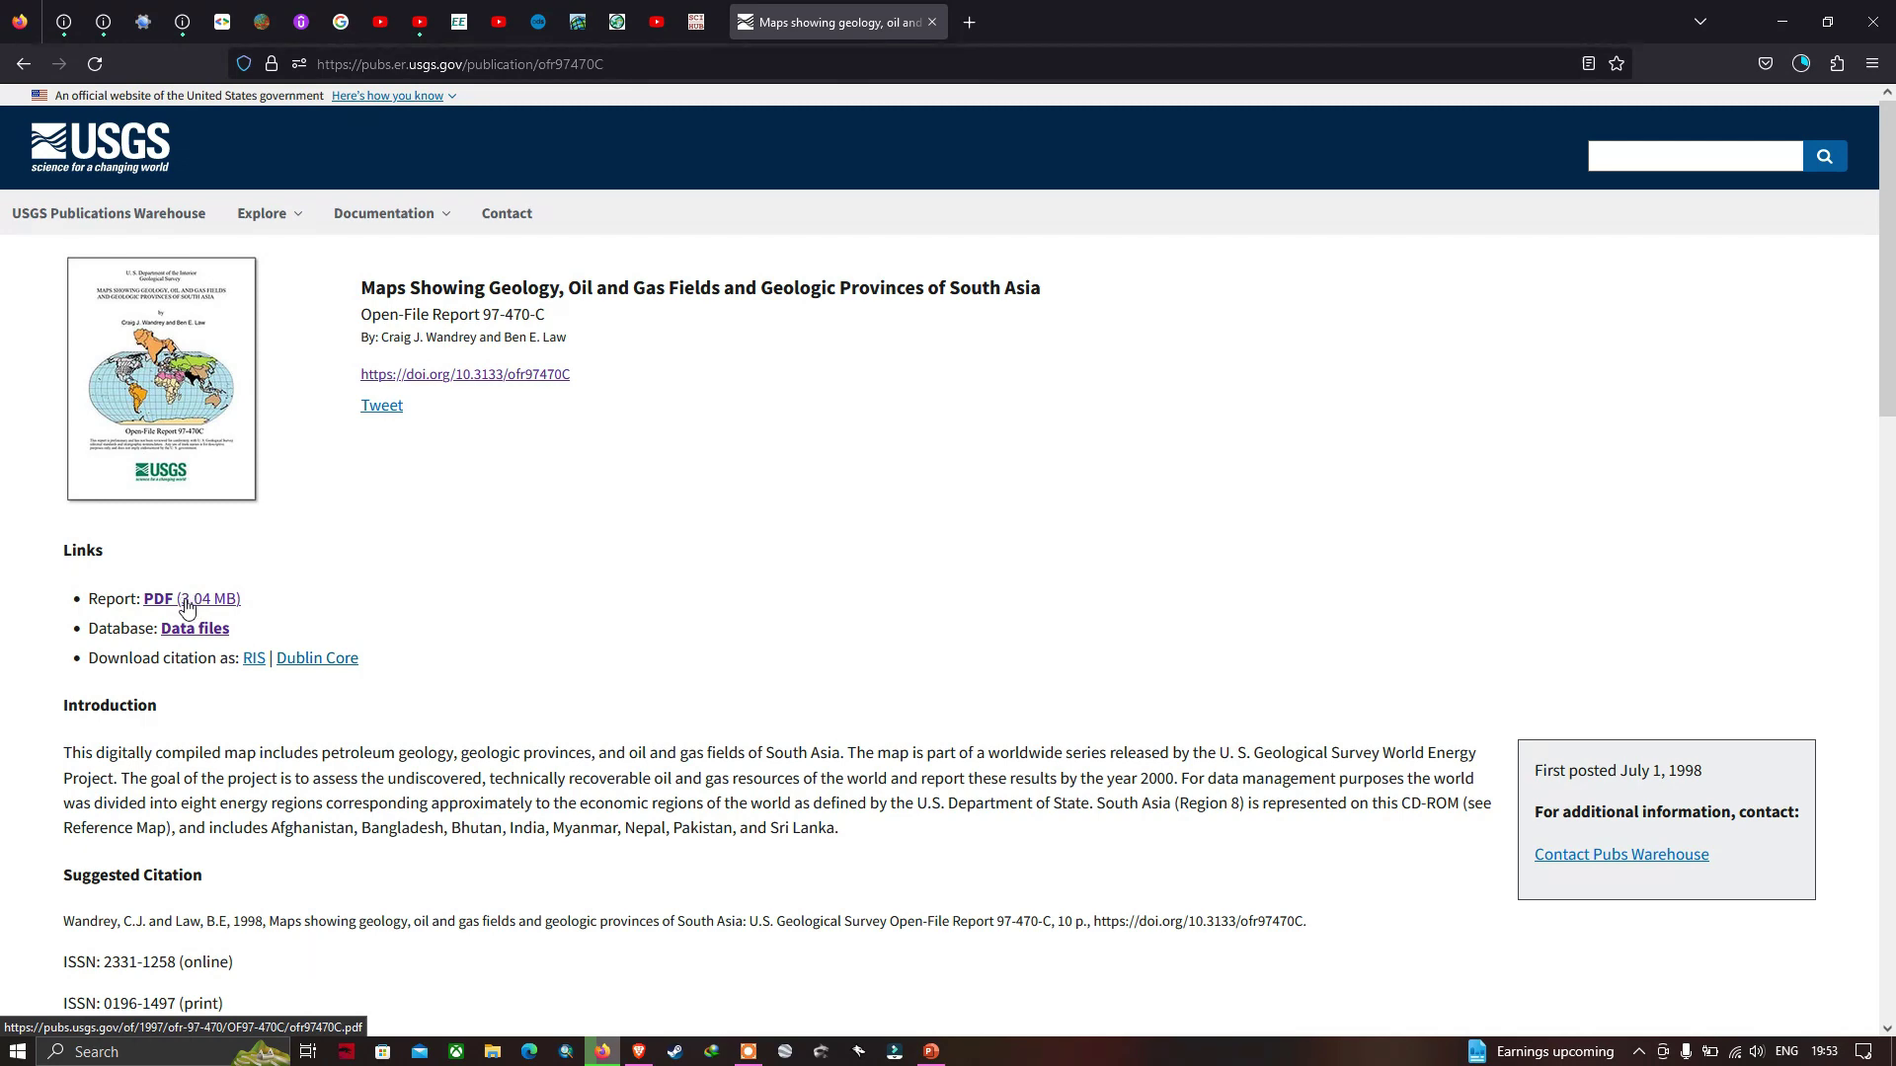
pyautogui.click(194, 628)
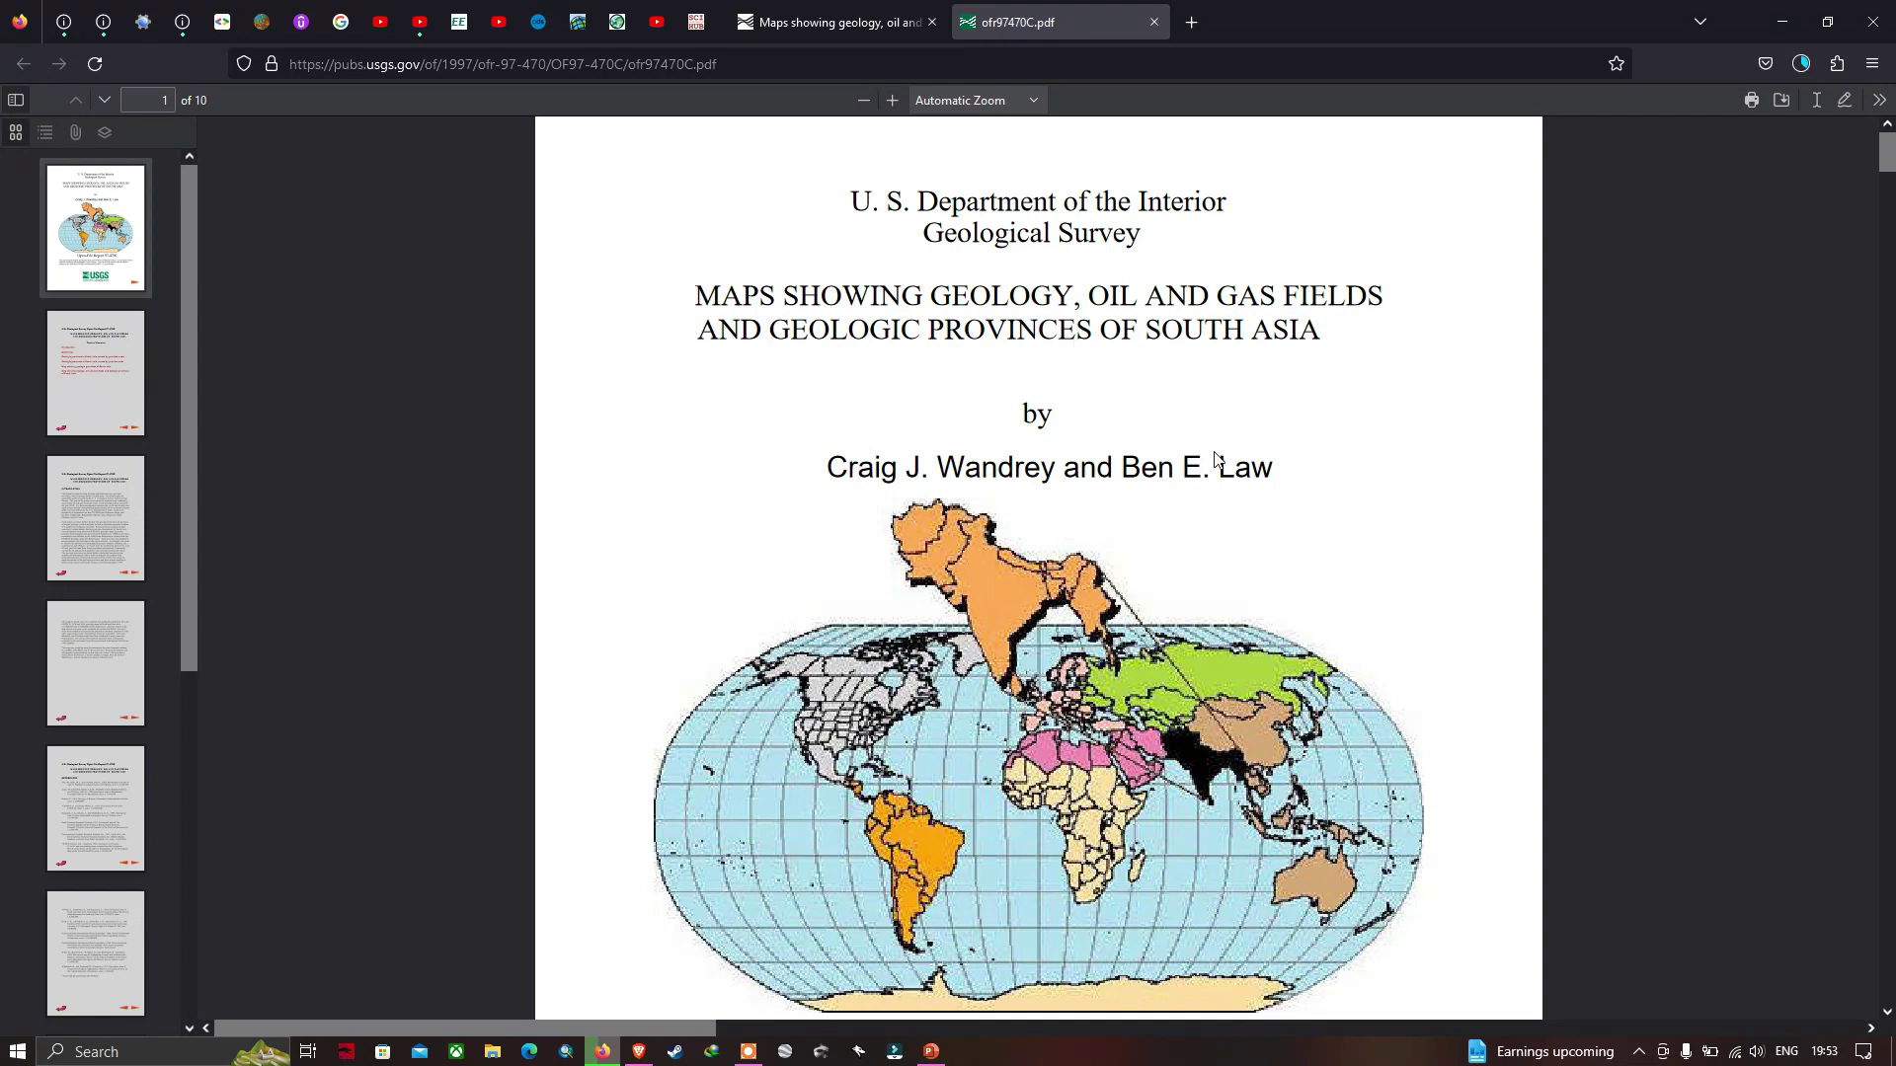
pyautogui.scroll(-20, 1217, 460)
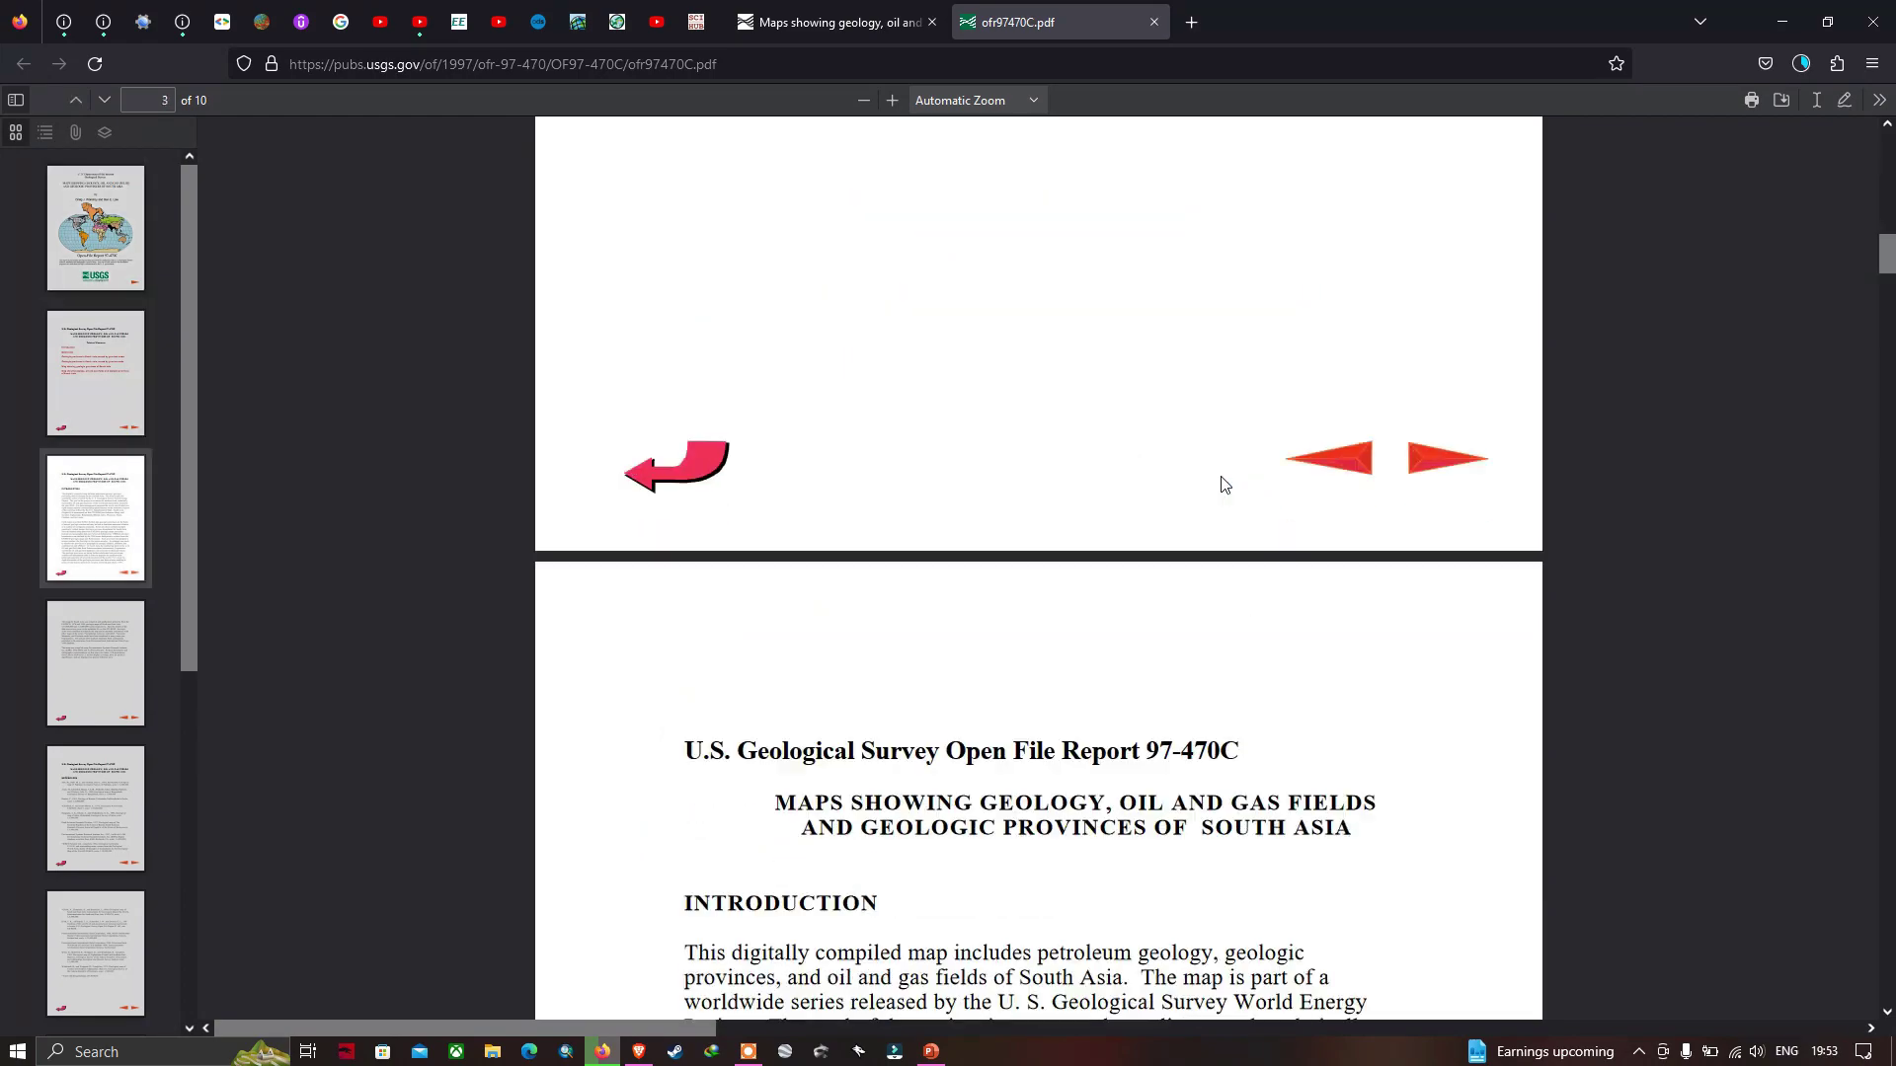
pyautogui.scroll(-4, 1218, 474)
pyautogui.keyDown('ctrl'); pyautogui.scroll(-10, 1133, 721); pyautogui.keyUp('ctrl')
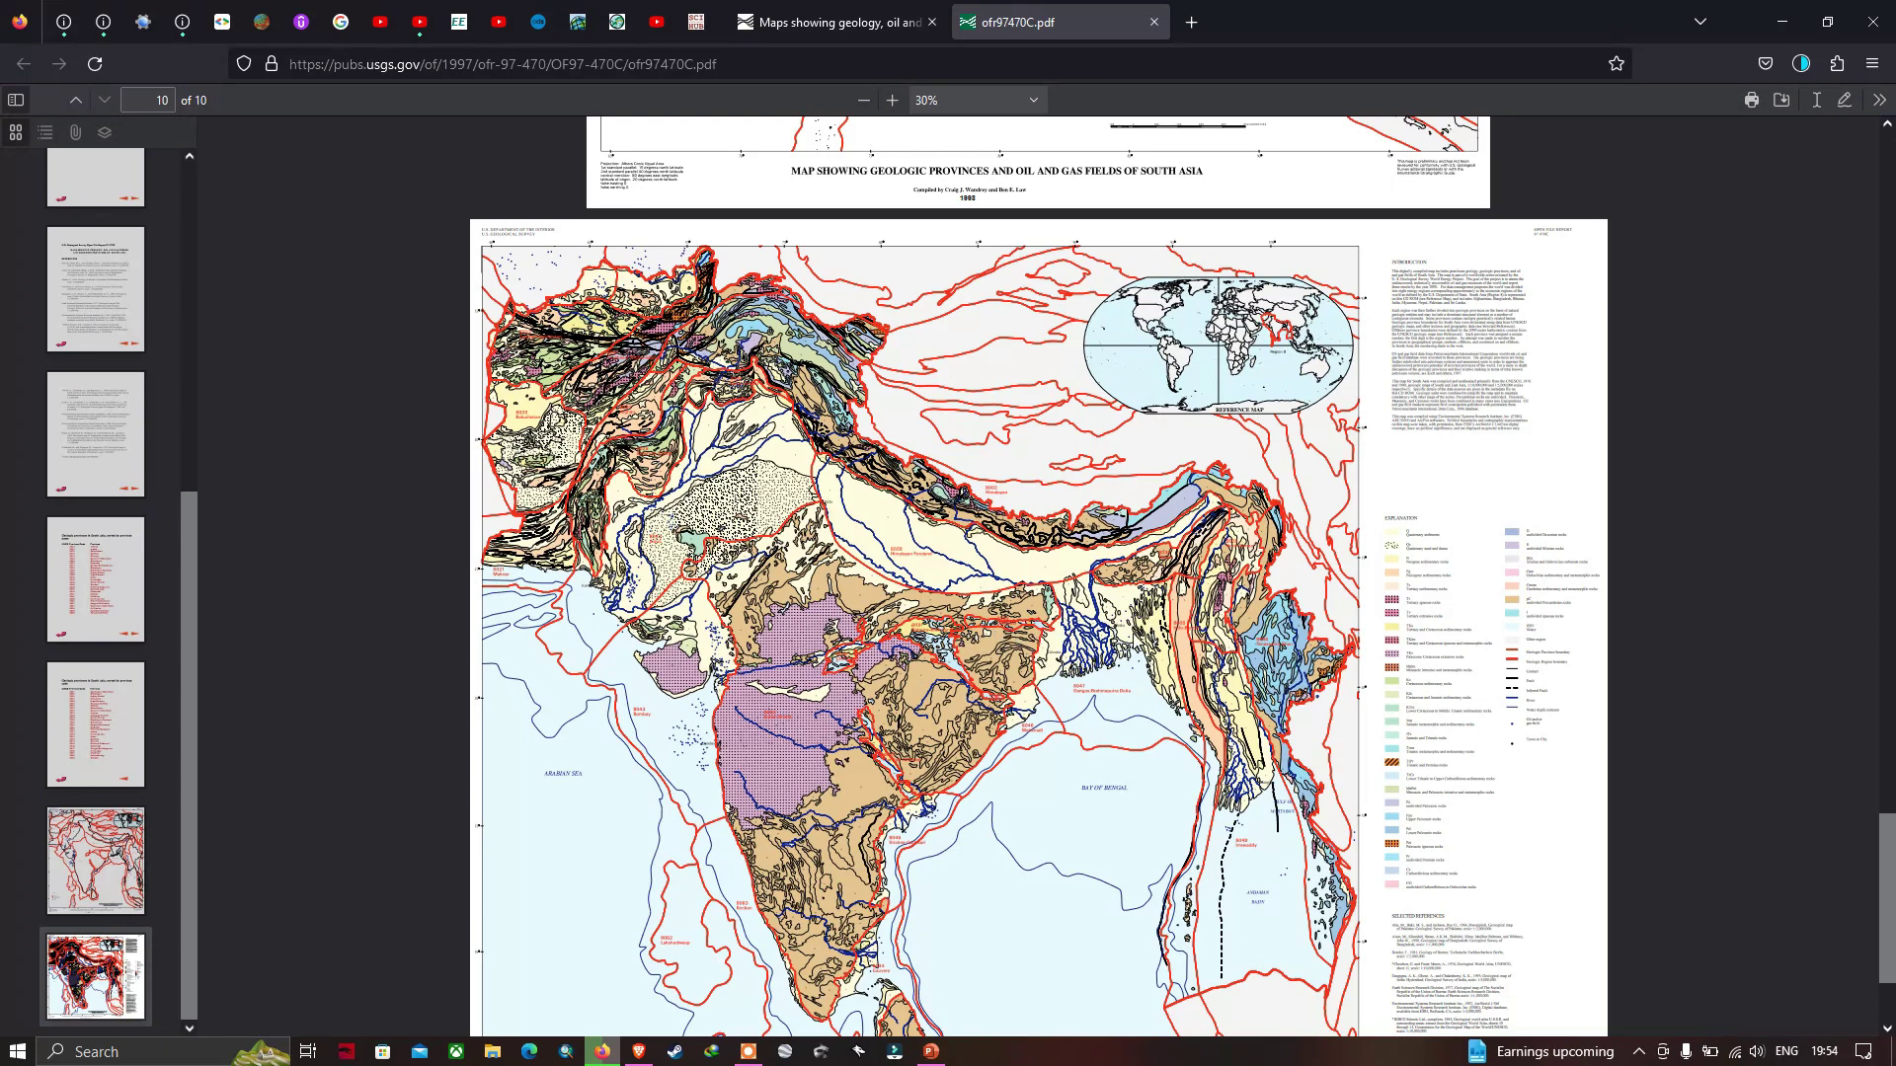
pyautogui.scroll(-1, 1170, 659)
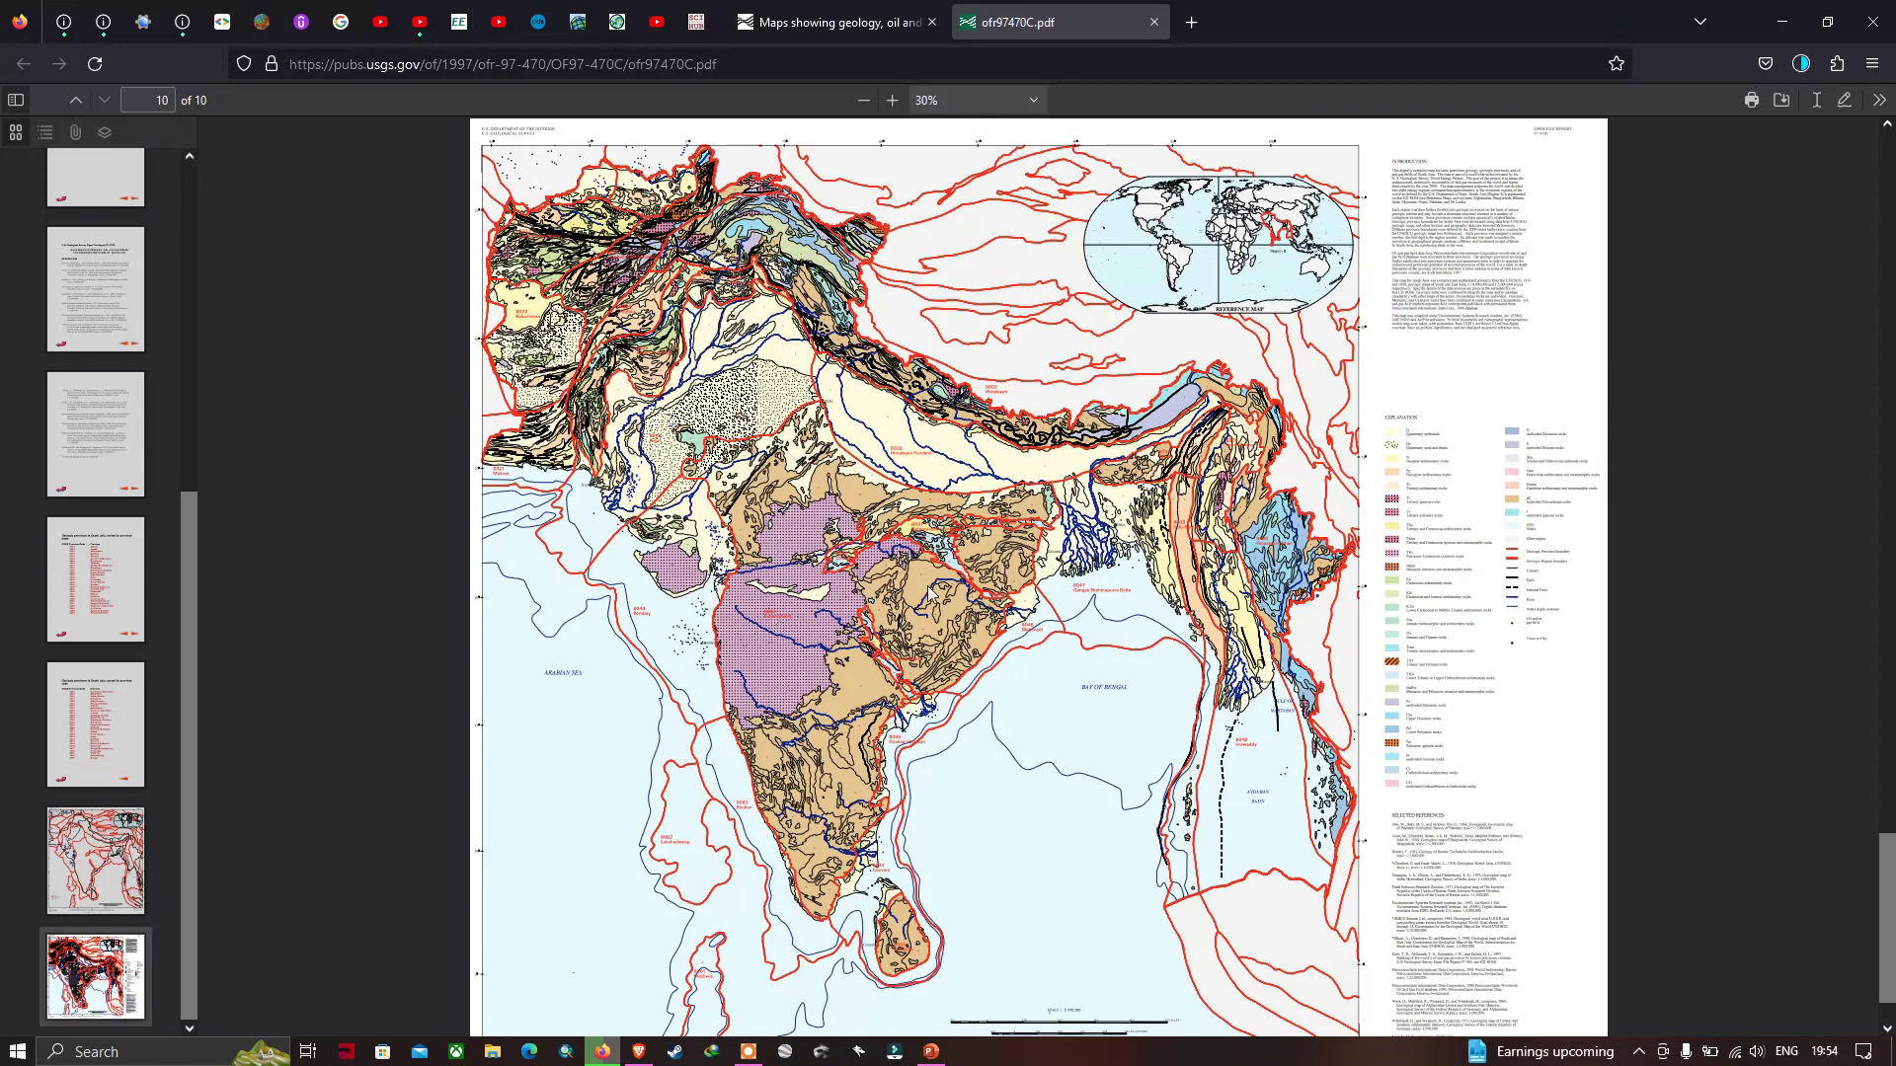
pyautogui.scroll(-1, 977, 634)
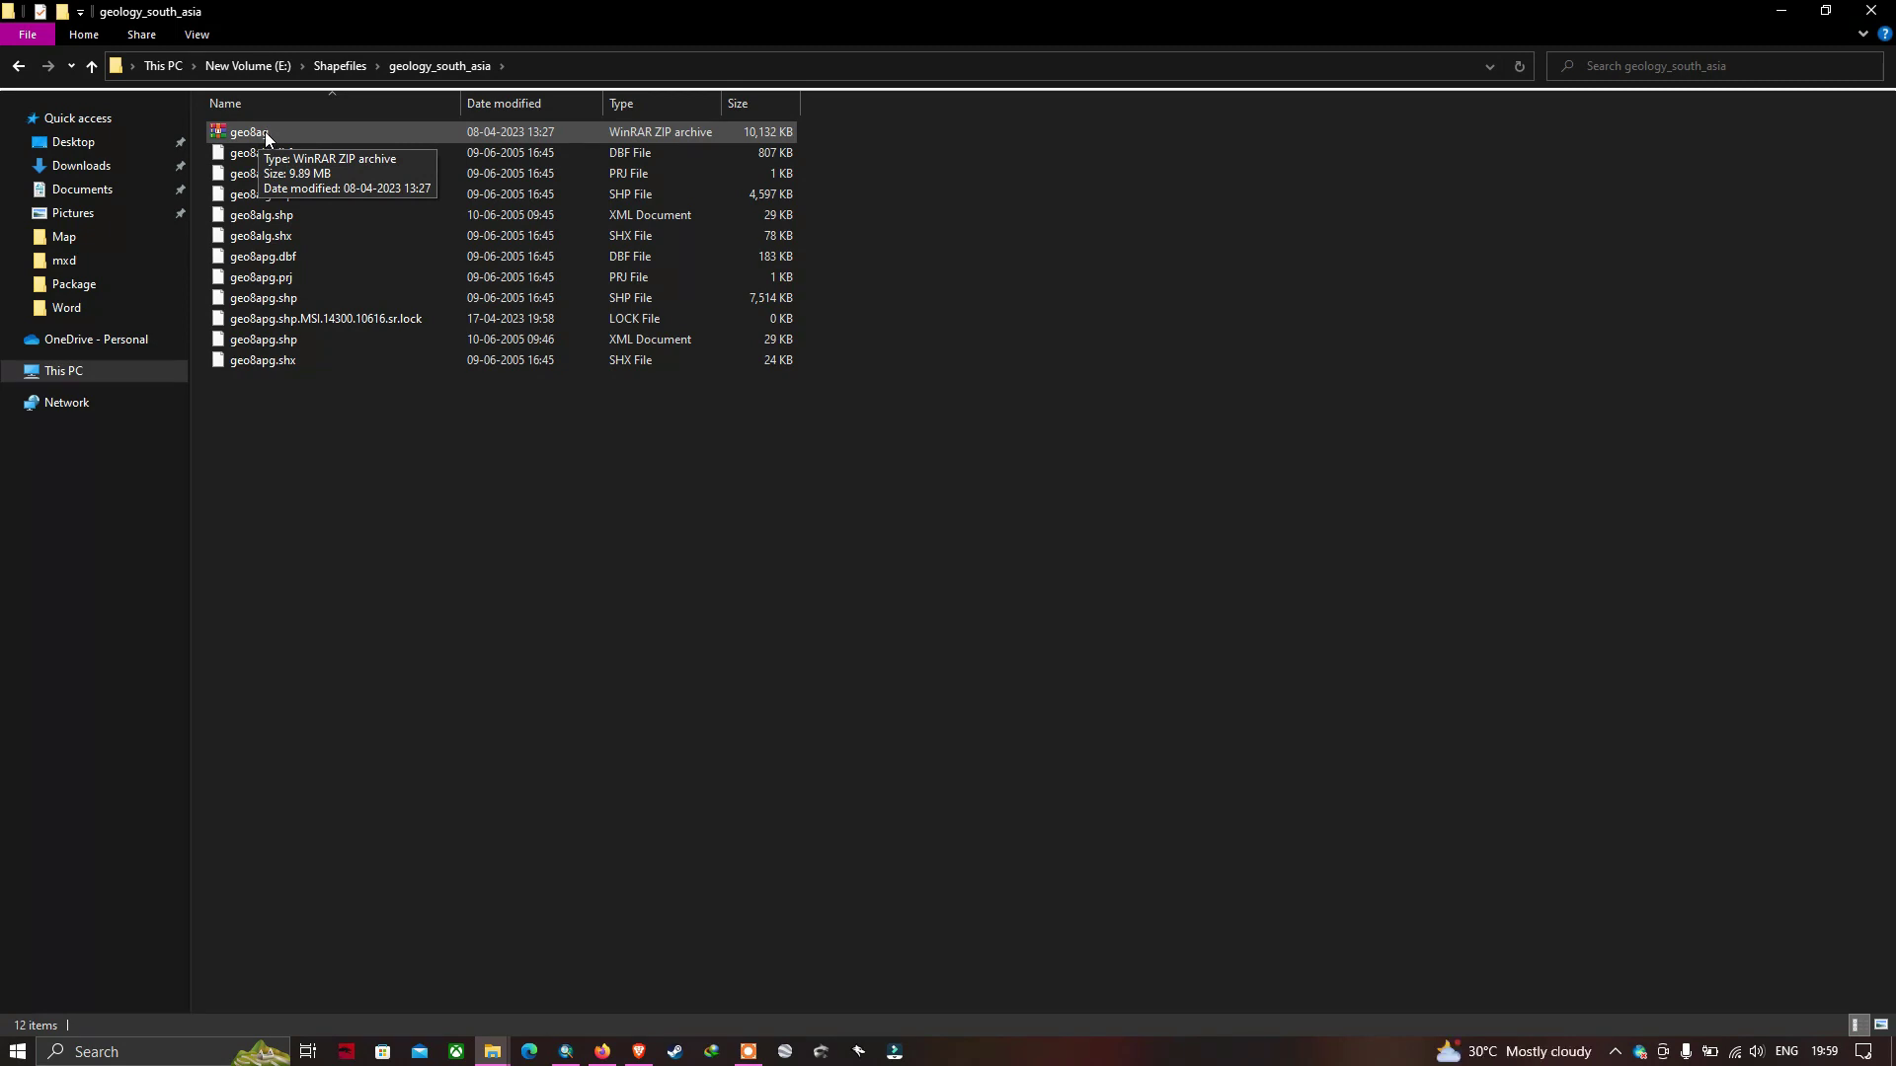
# - Extract geo8ag.zip into geology_south_asia and select the extracted shapefile files
pyautogui.rightClick(264, 132)
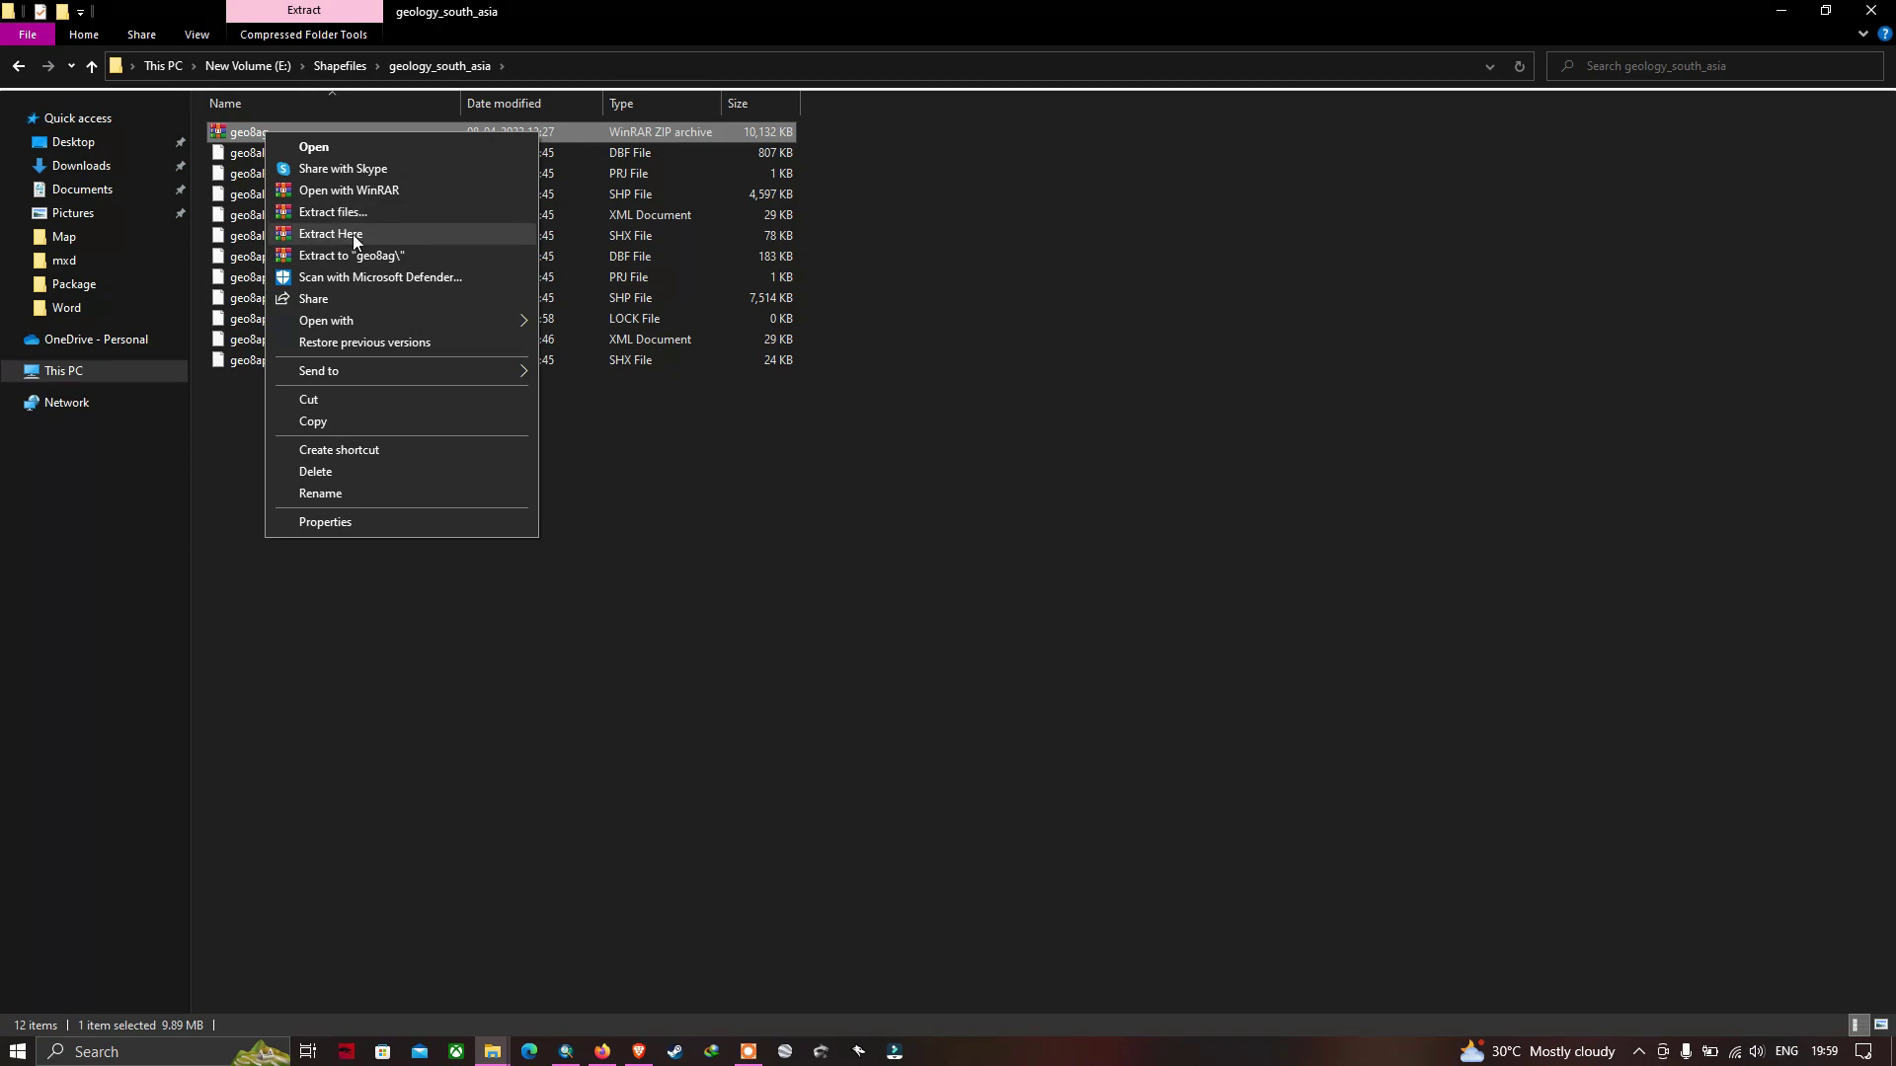
pyautogui.click(674, 470)
pyautogui.moveTo(387, 454); pyautogui.dragTo(246, 158)
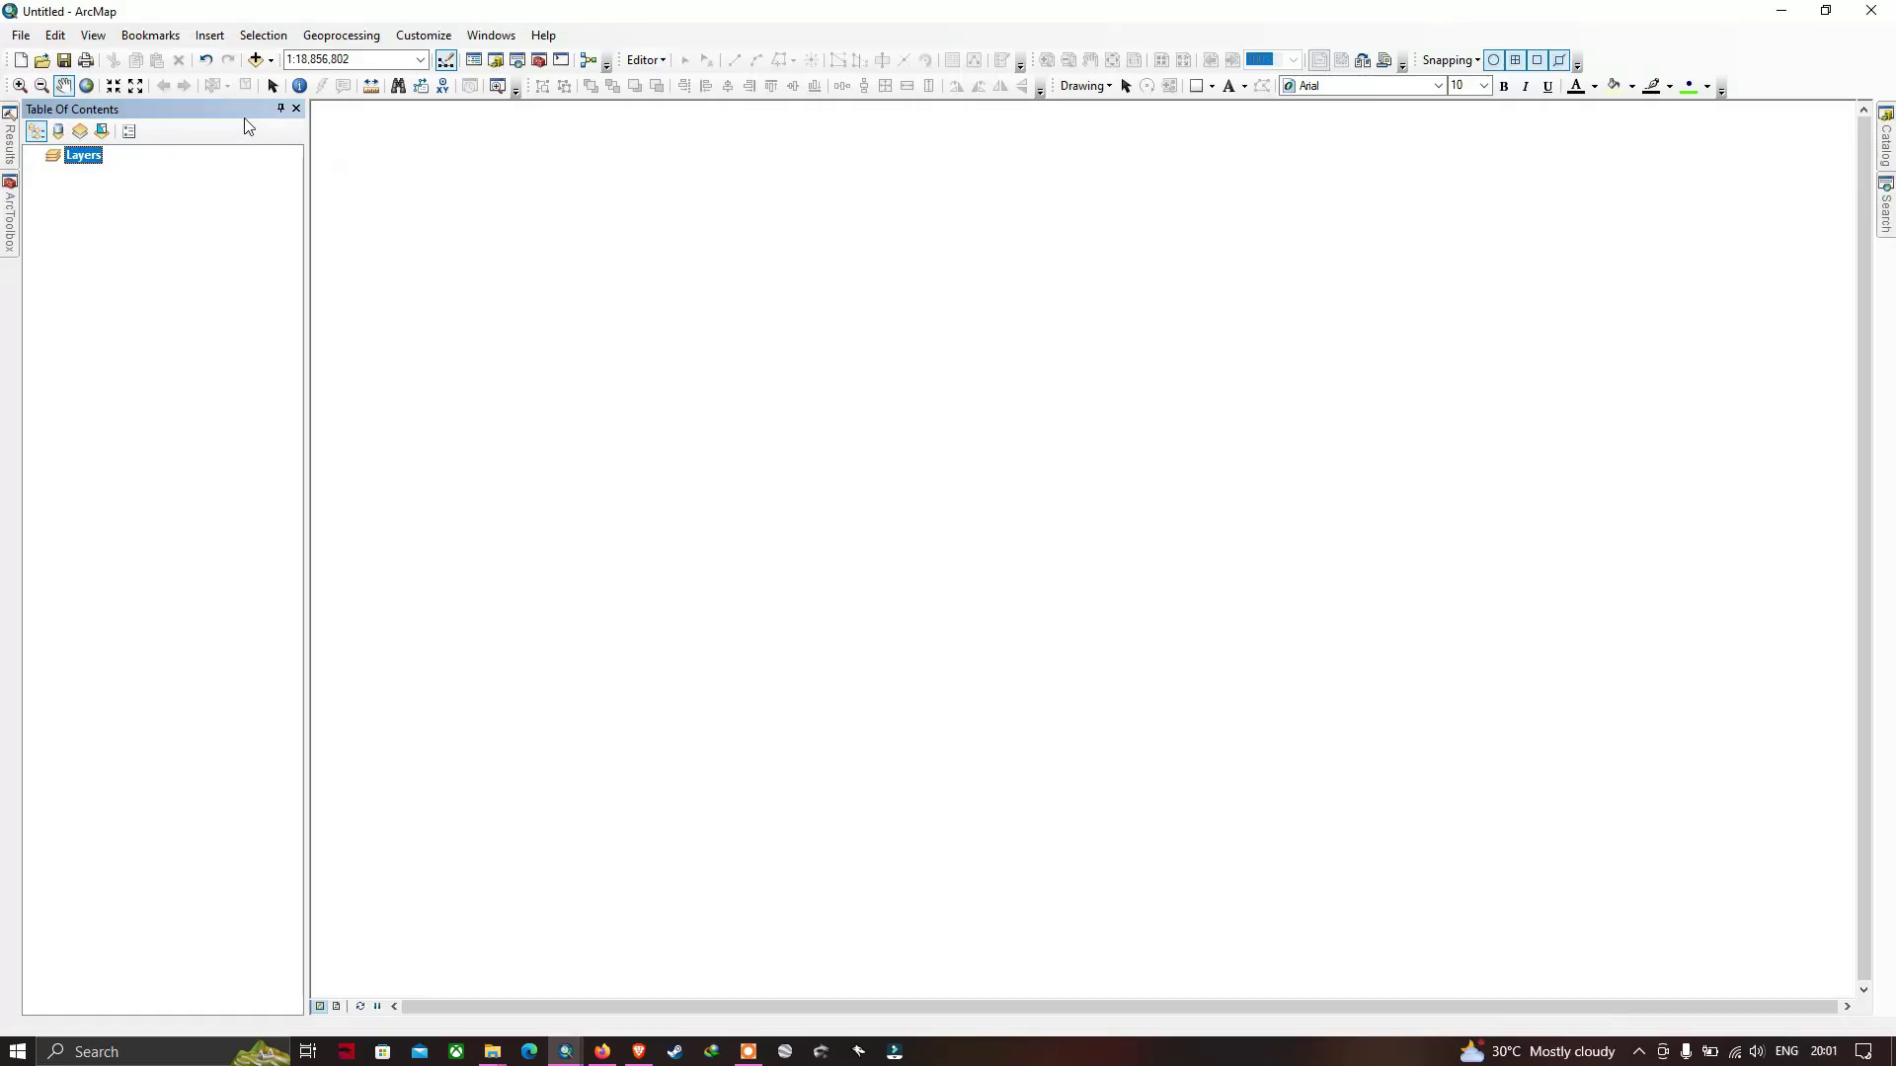
# - Add geo8alg.shp and geo8apg.shp from geology_south_asia to the map
pyautogui.click(271, 62)
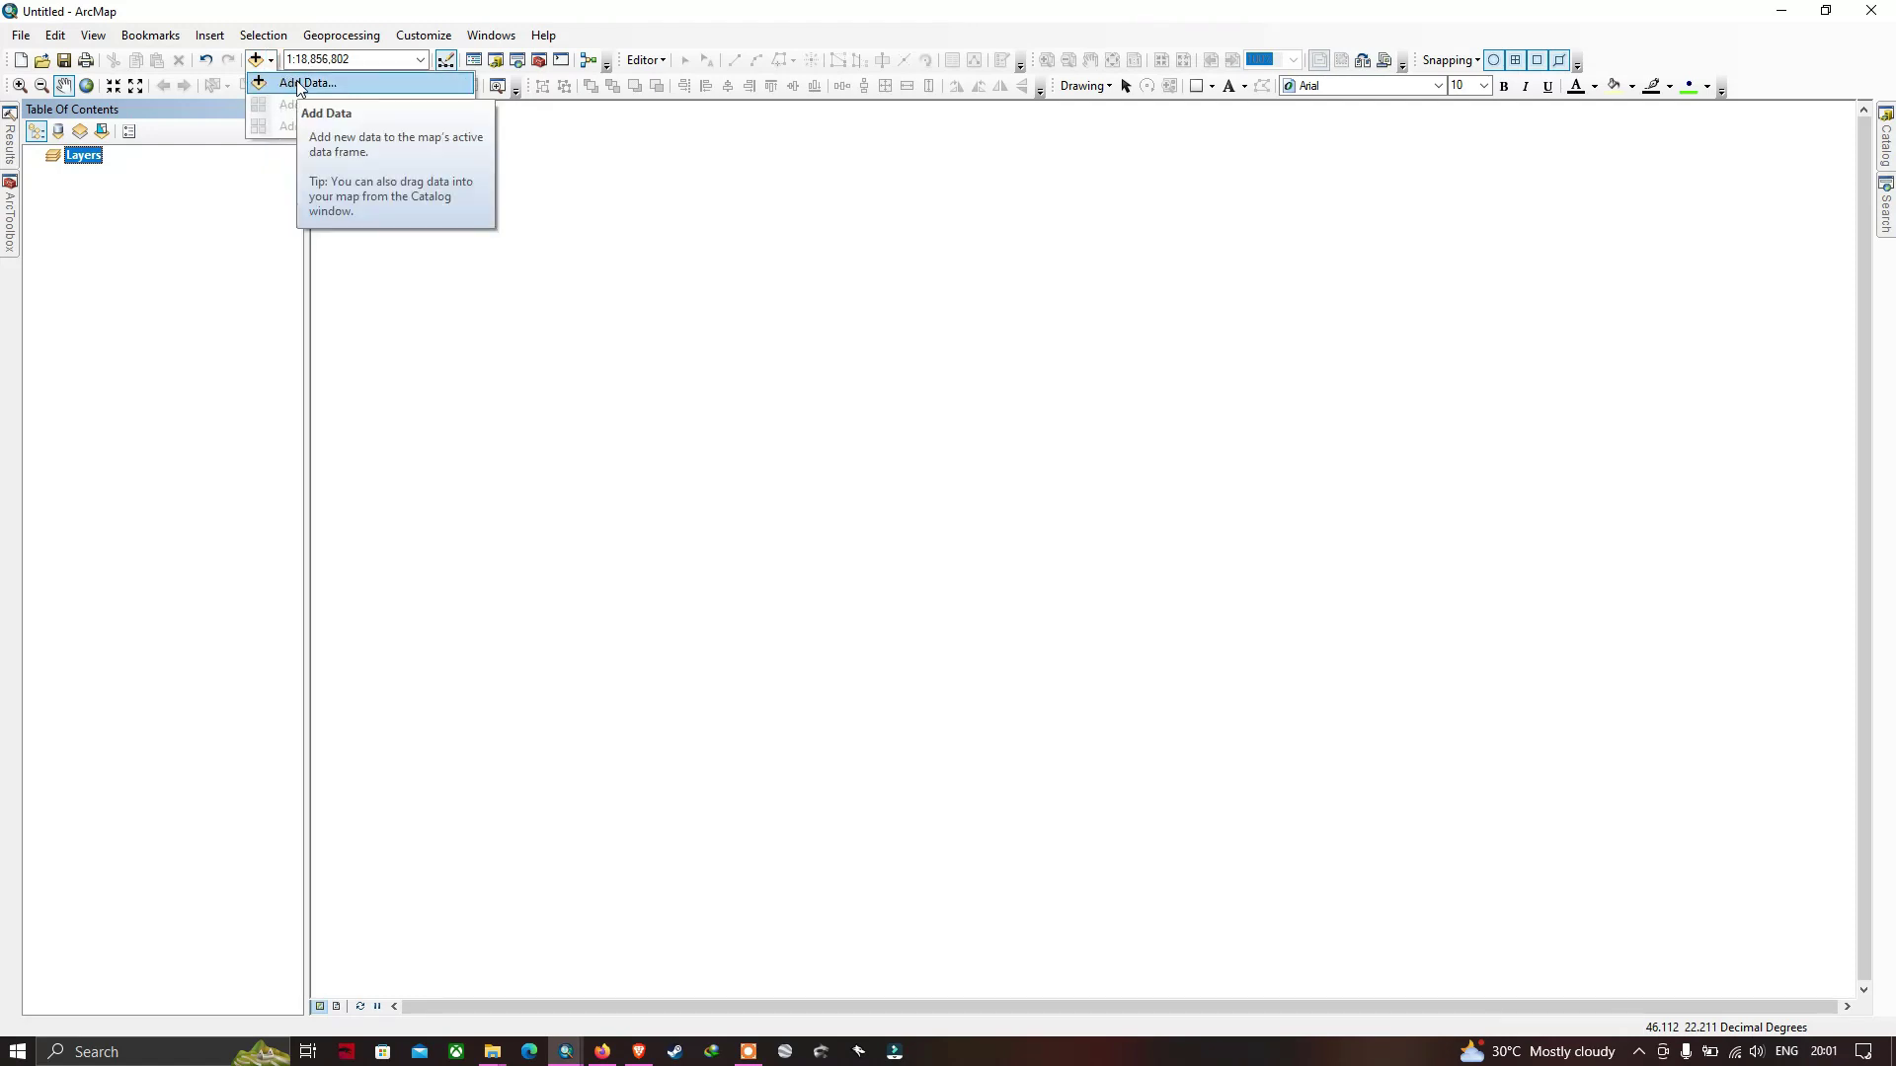
pyautogui.click(302, 84)
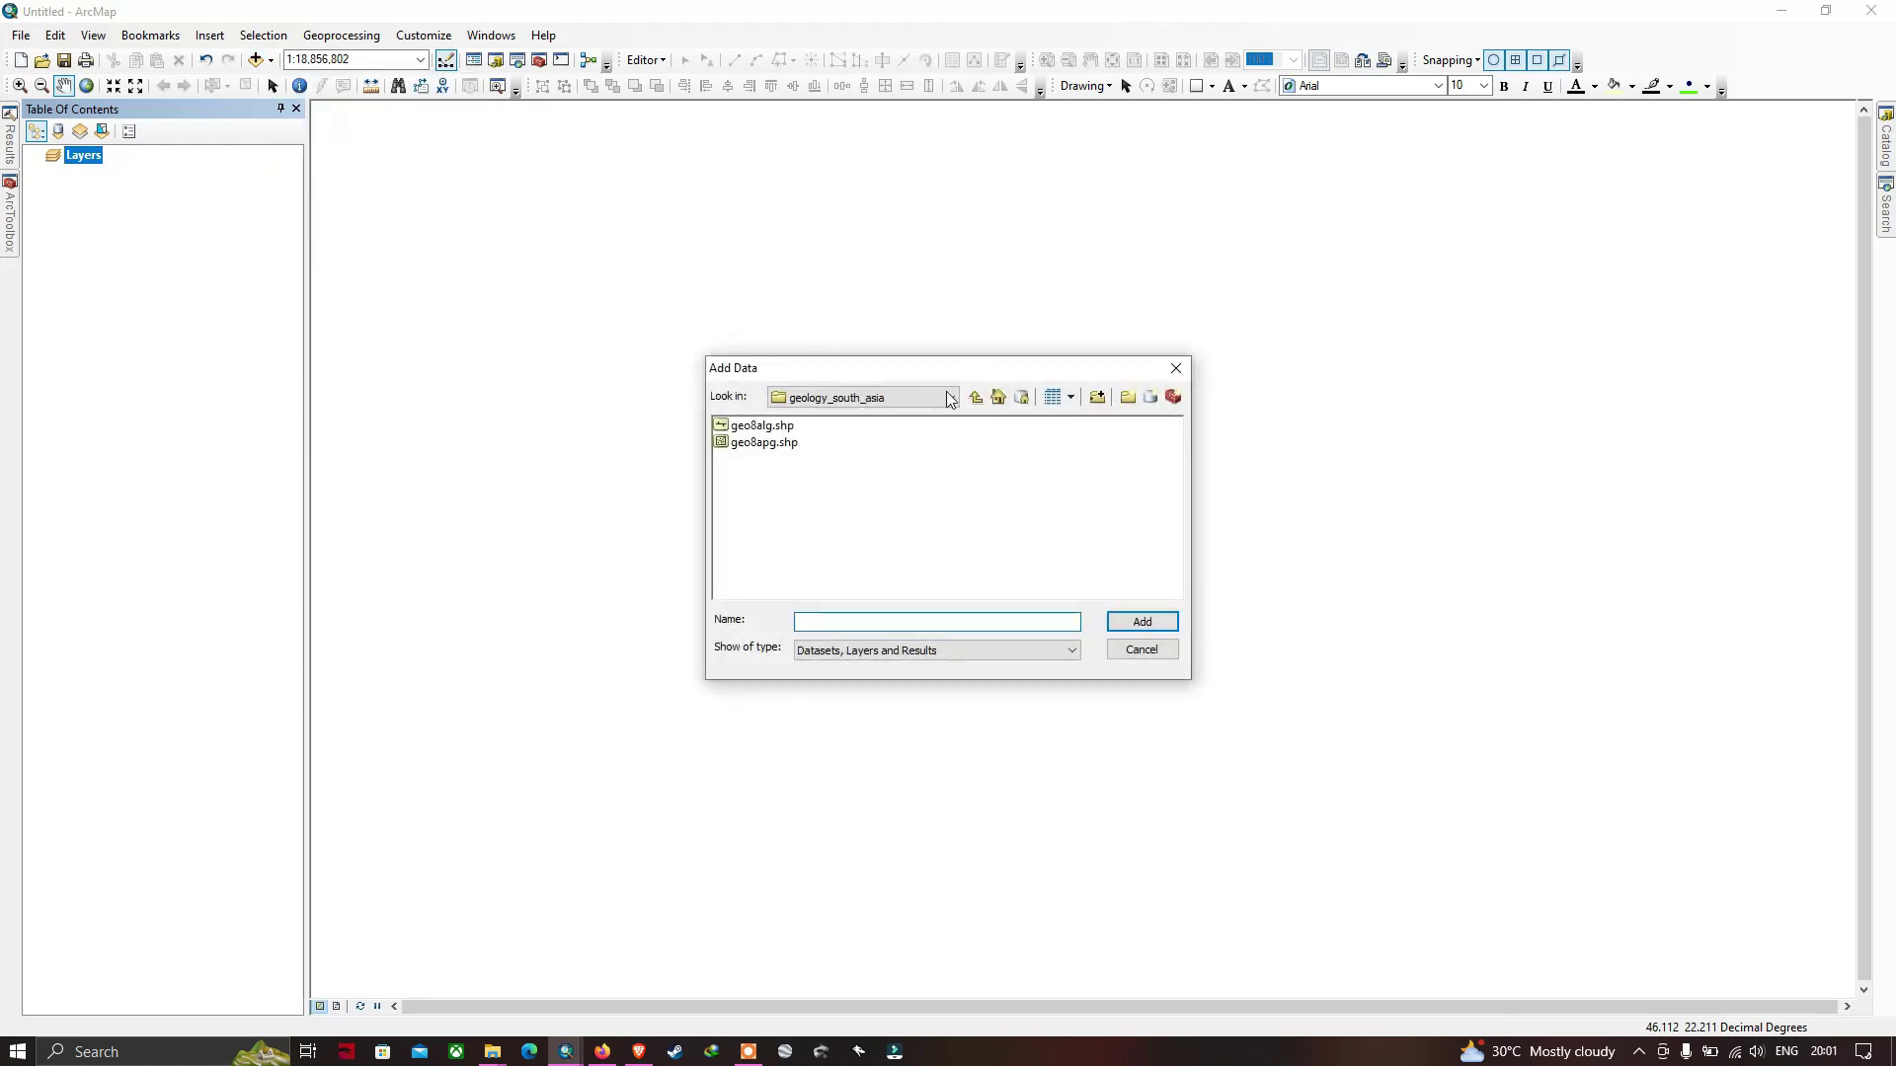
pyautogui.click(767, 443)
pyautogui.keyDown('shift'); pyautogui.click(761, 426); pyautogui.keyUp('shift')
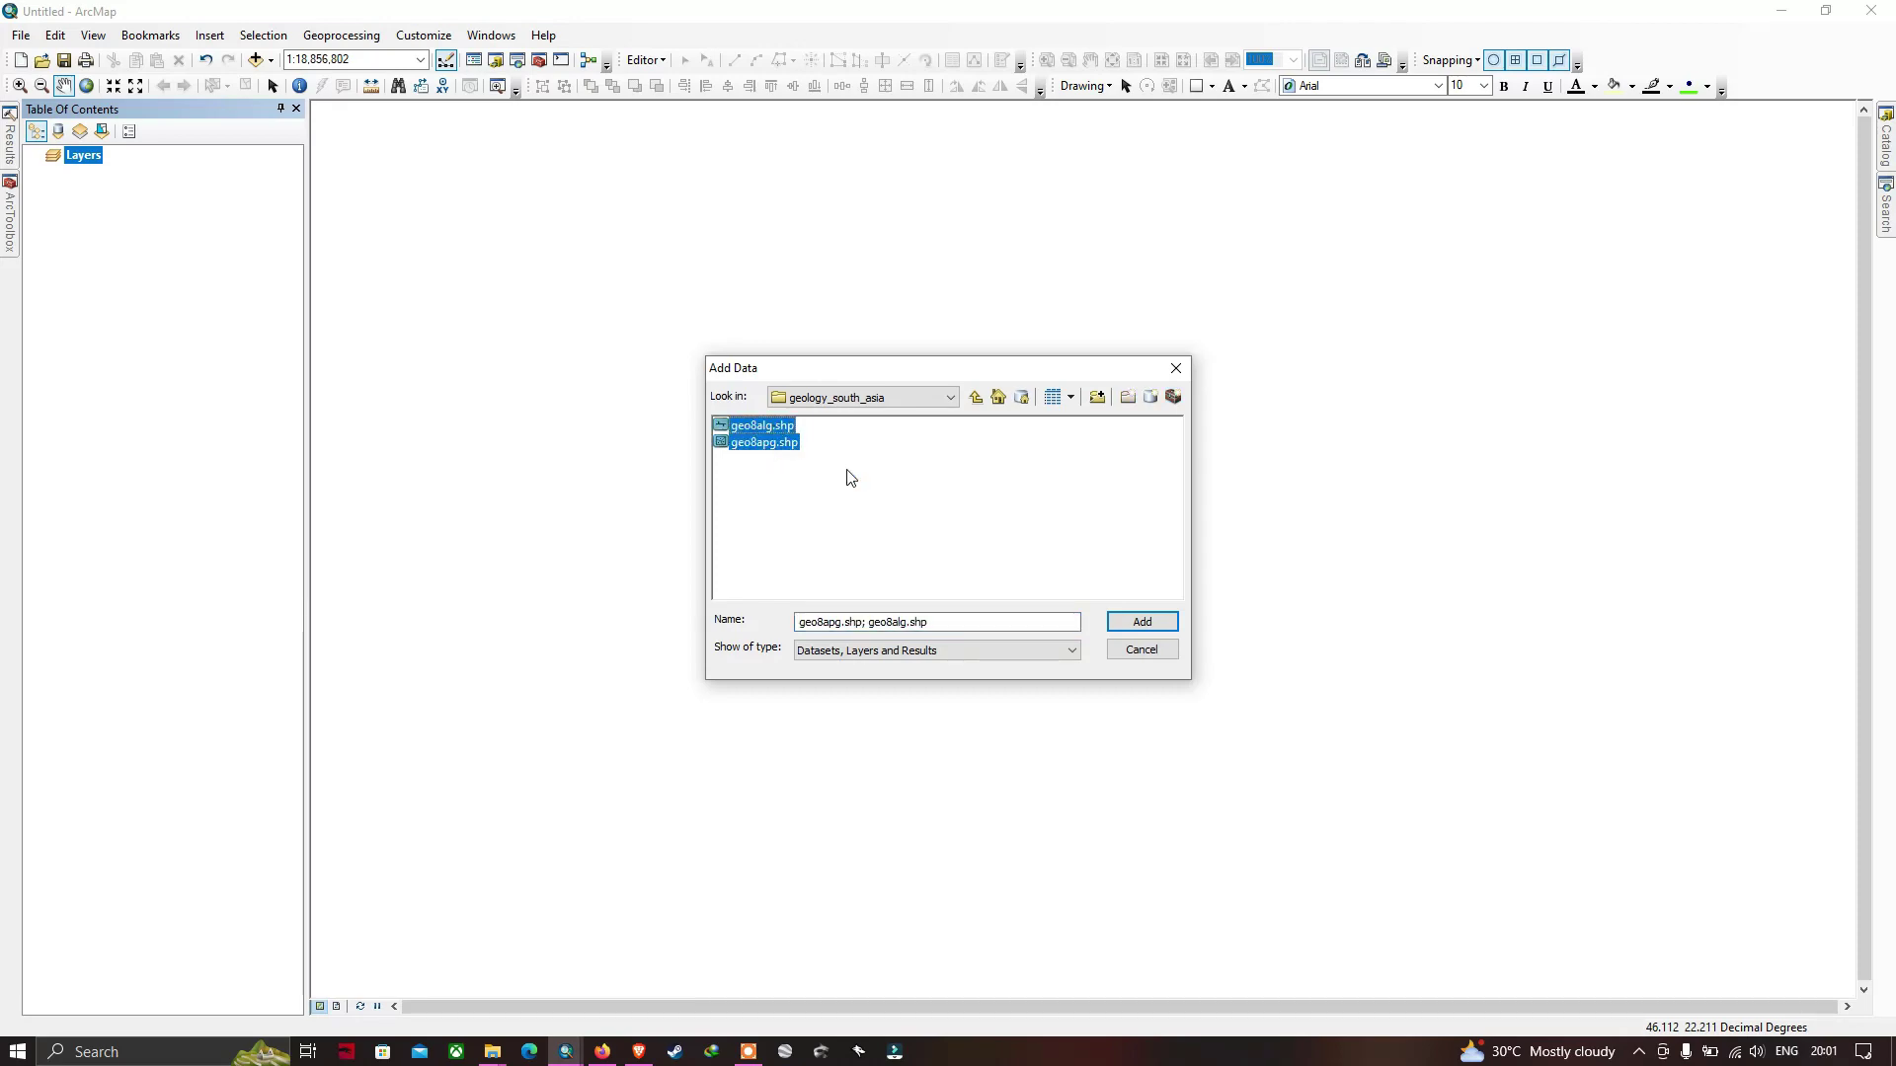
pyautogui.click(1141, 621)
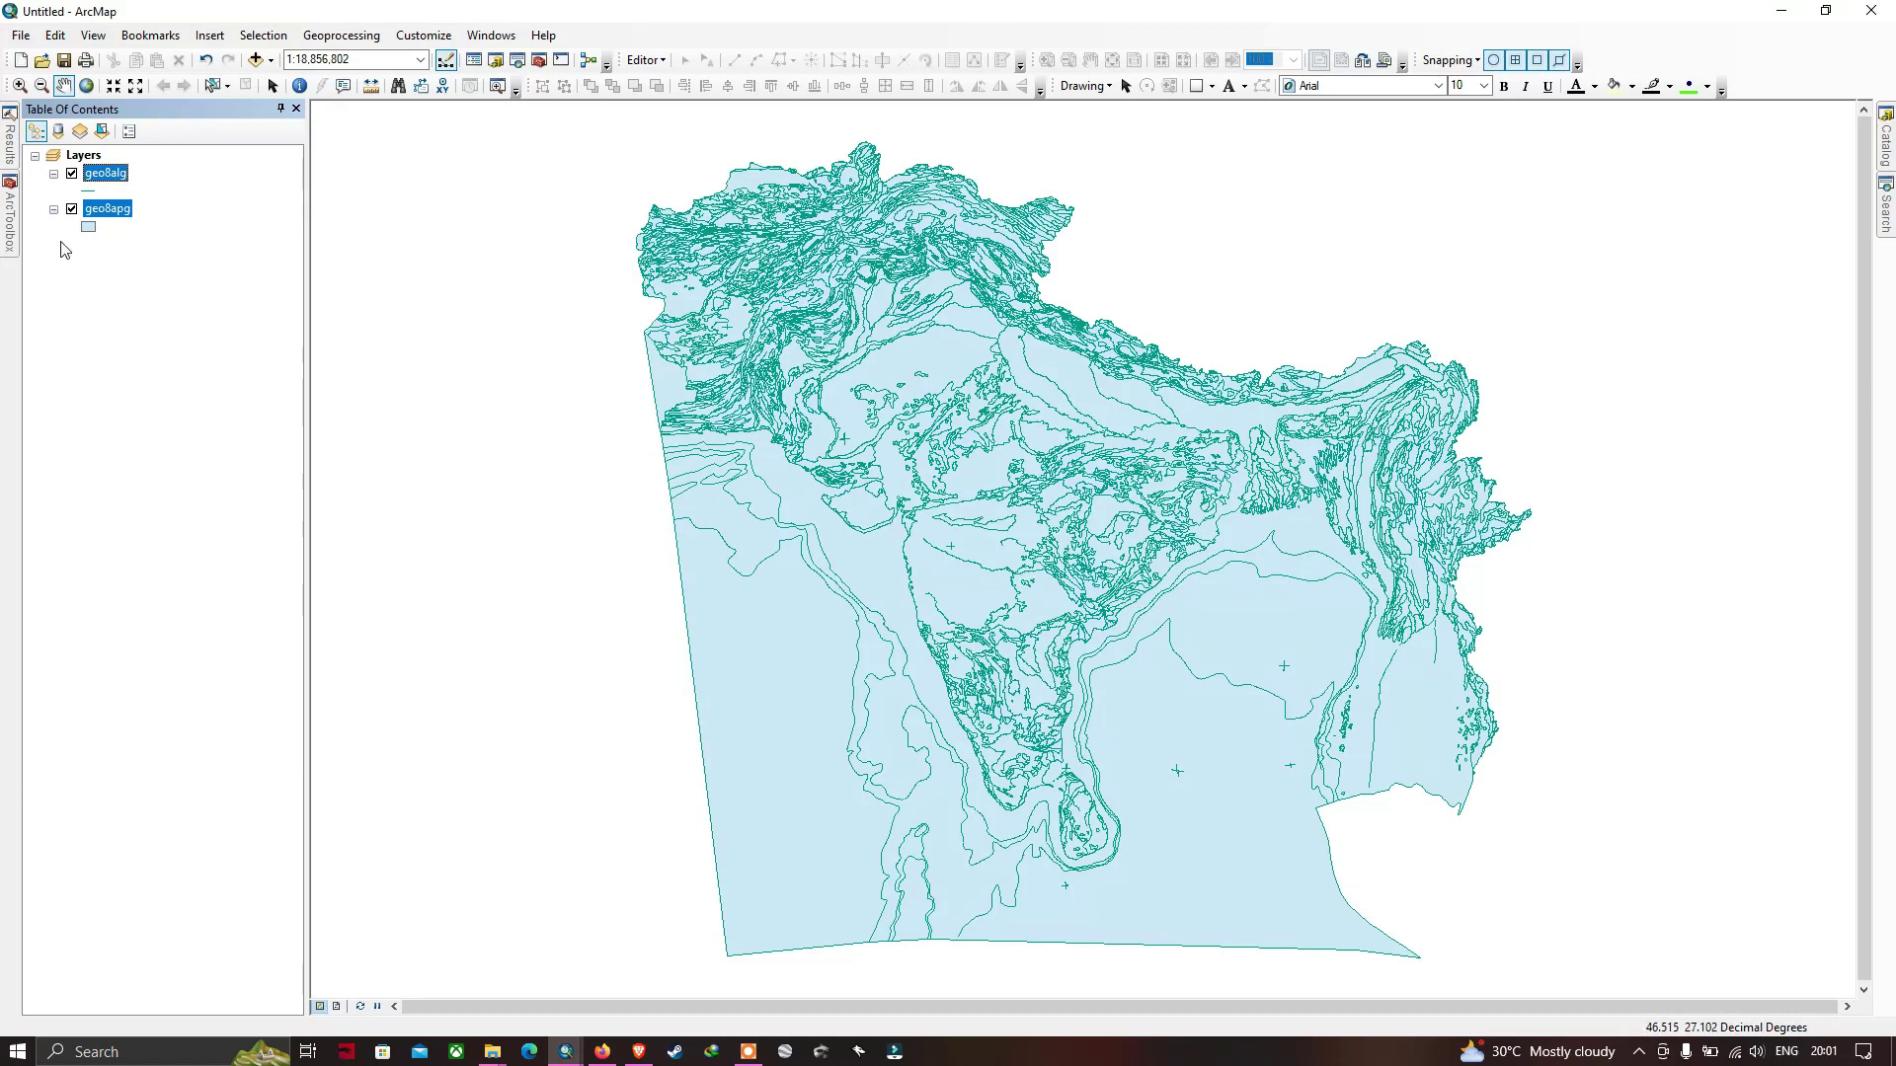
# - Remove the geo8alg line layer and recentre the geology polygons in the view
pyautogui.click(97, 191)
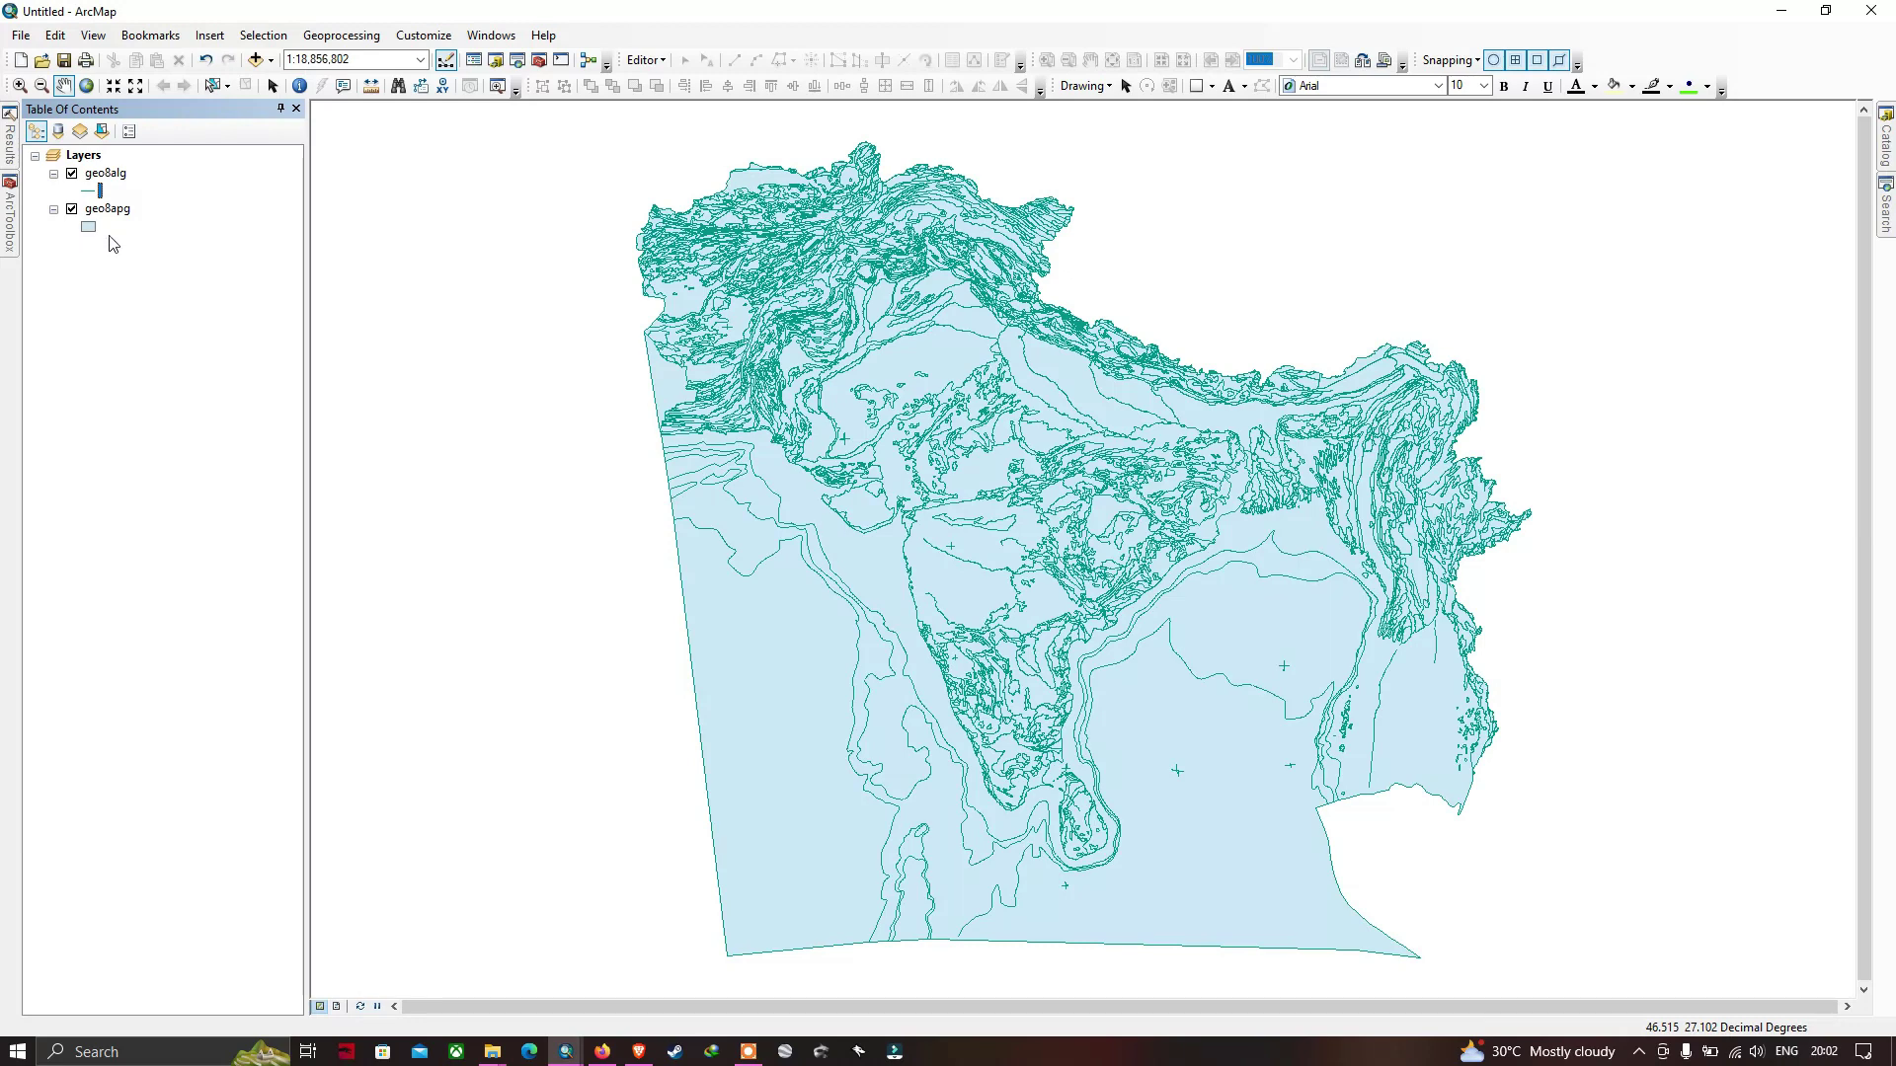
pyautogui.rightClick(107, 175)
pyautogui.click(144, 205)
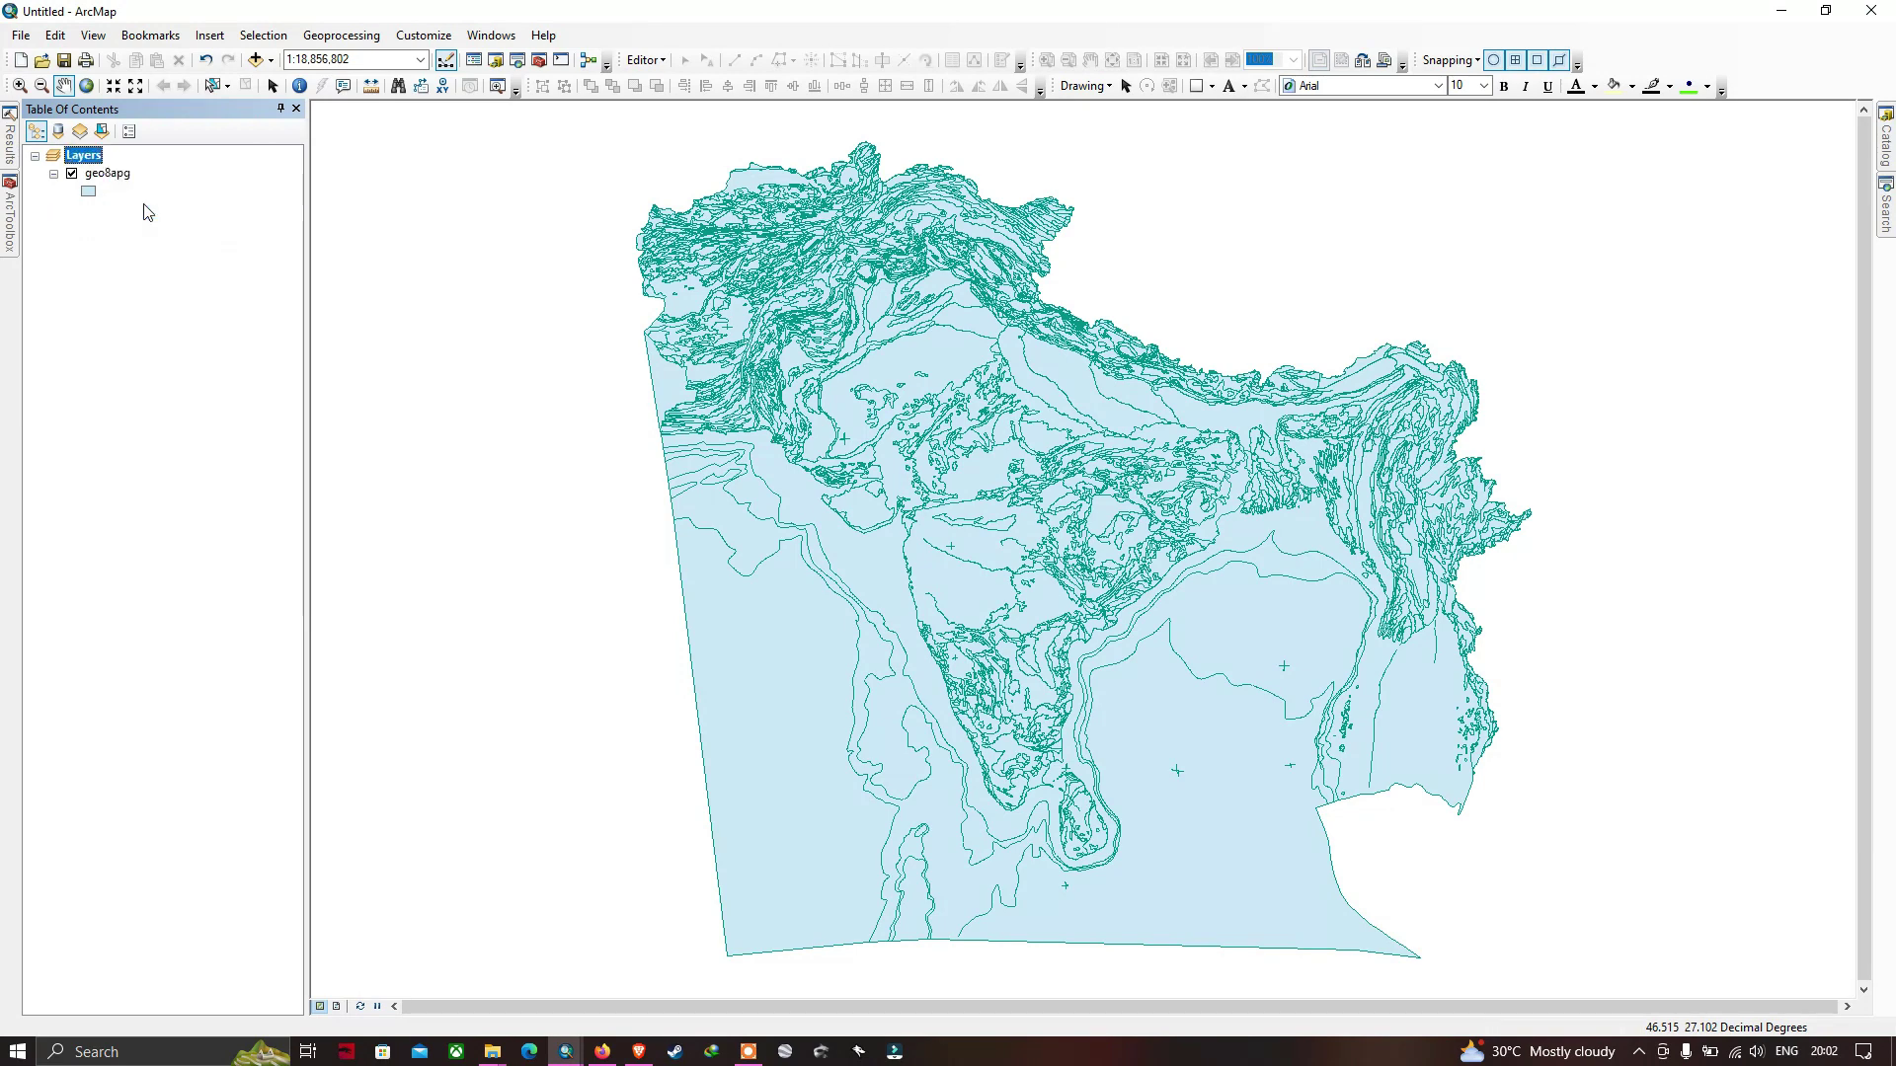
pyautogui.moveTo(1057, 400); pyautogui.dragTo(965, 380)
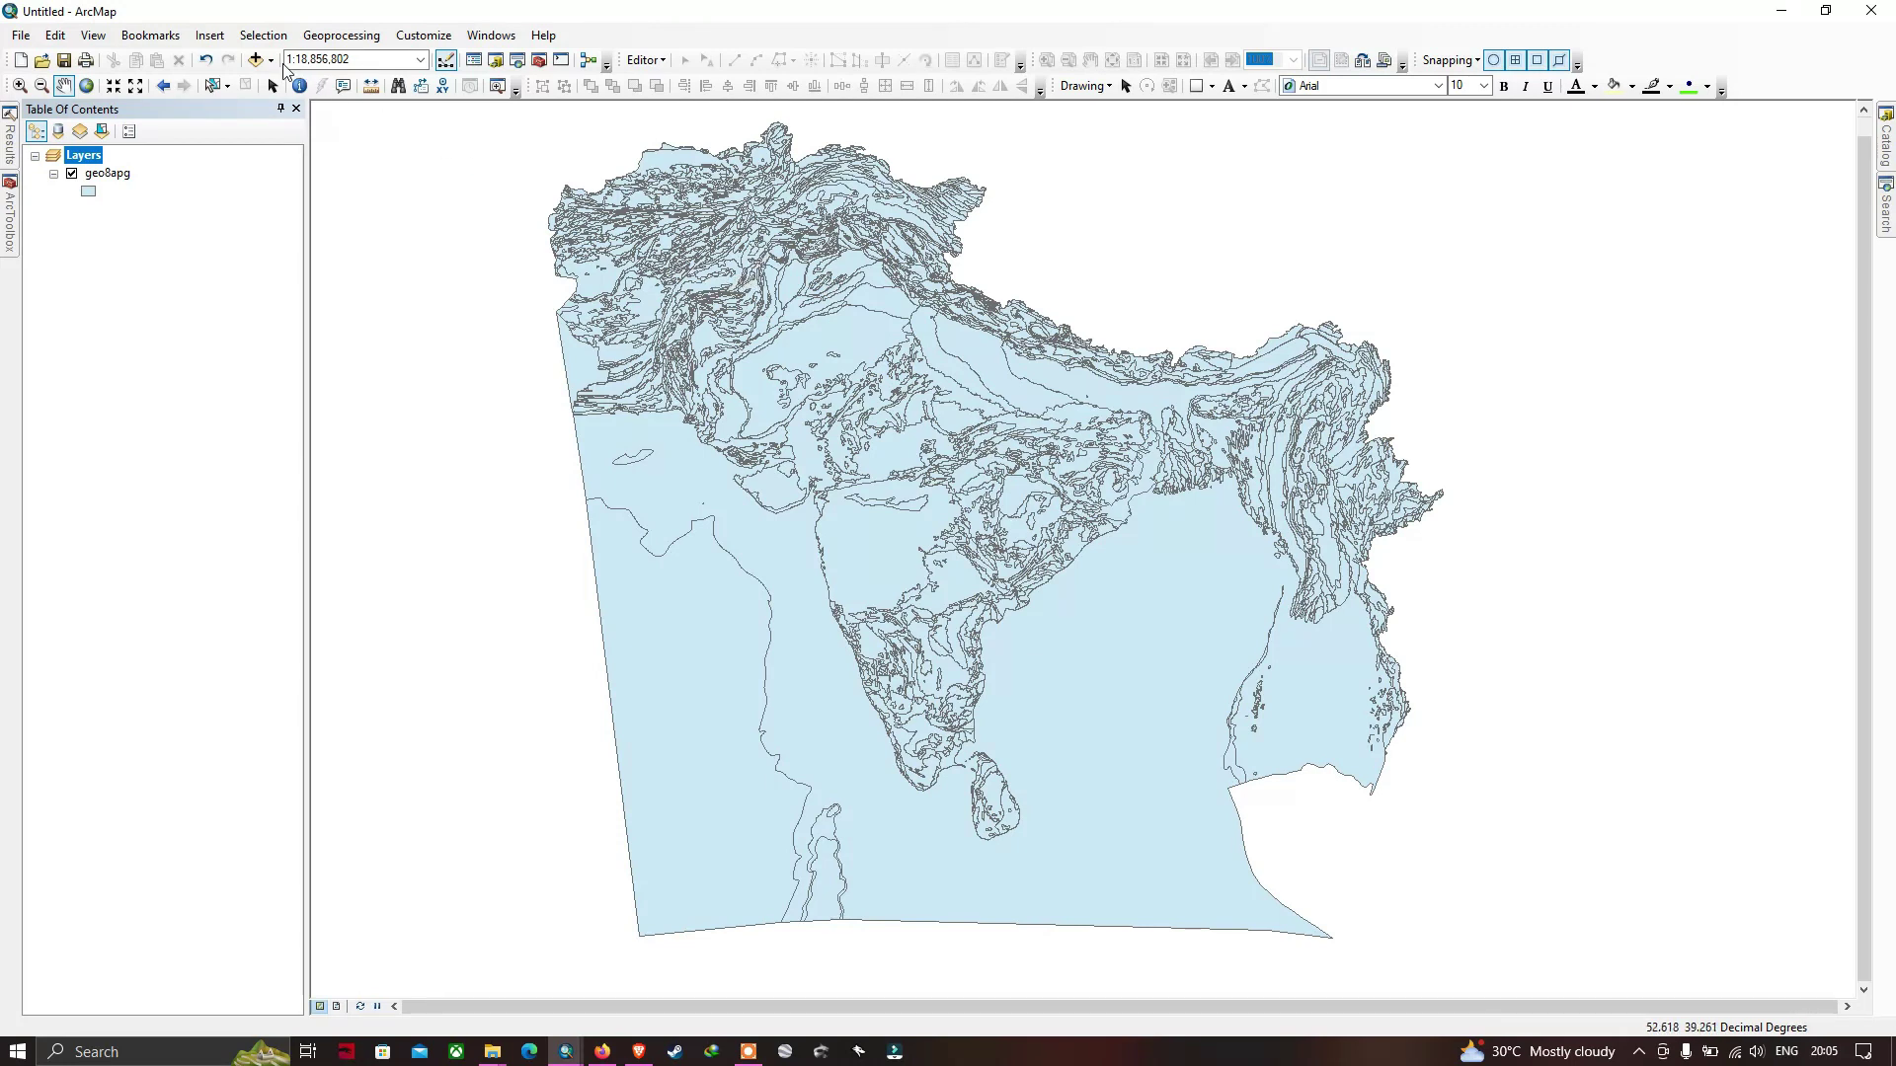
# - Add the India_boundary shapefile to the map
pyautogui.click(273, 61)
pyautogui.click(297, 79)
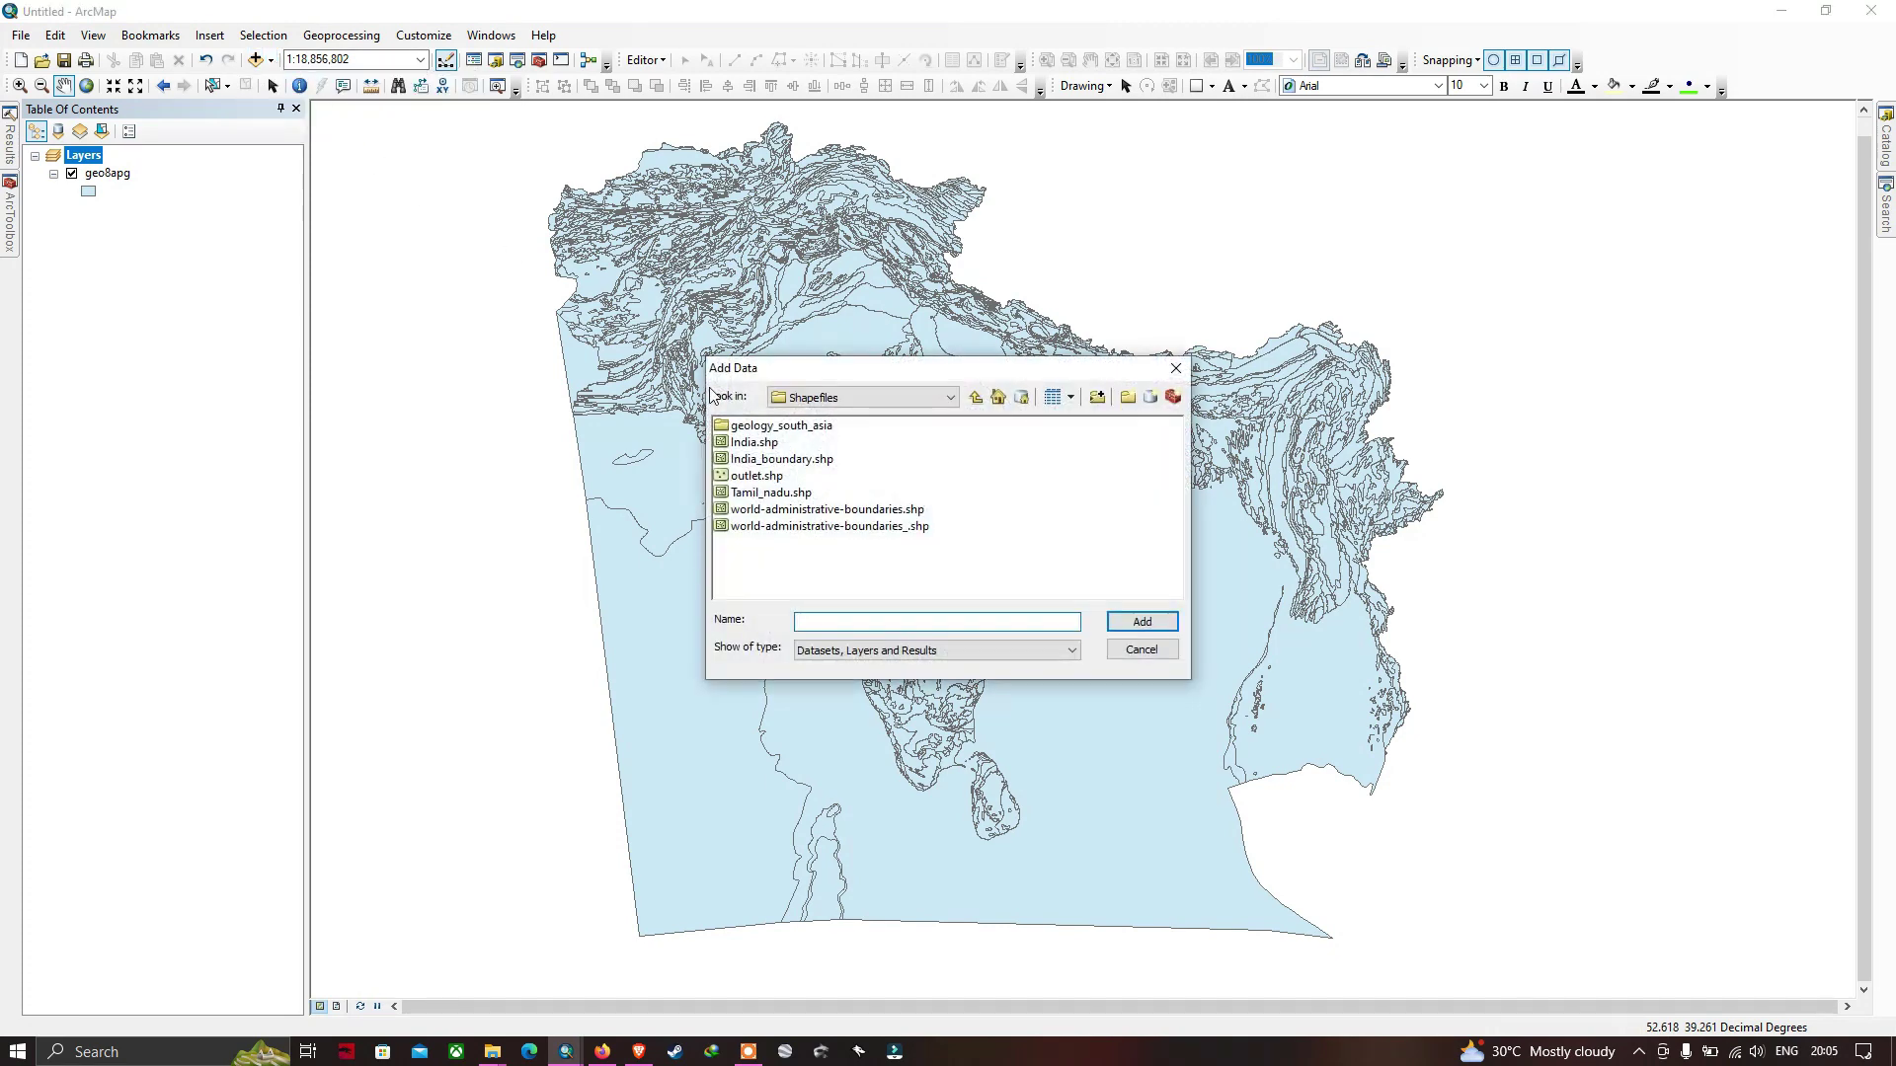
pyautogui.click(753, 460)
pyautogui.click(1141, 621)
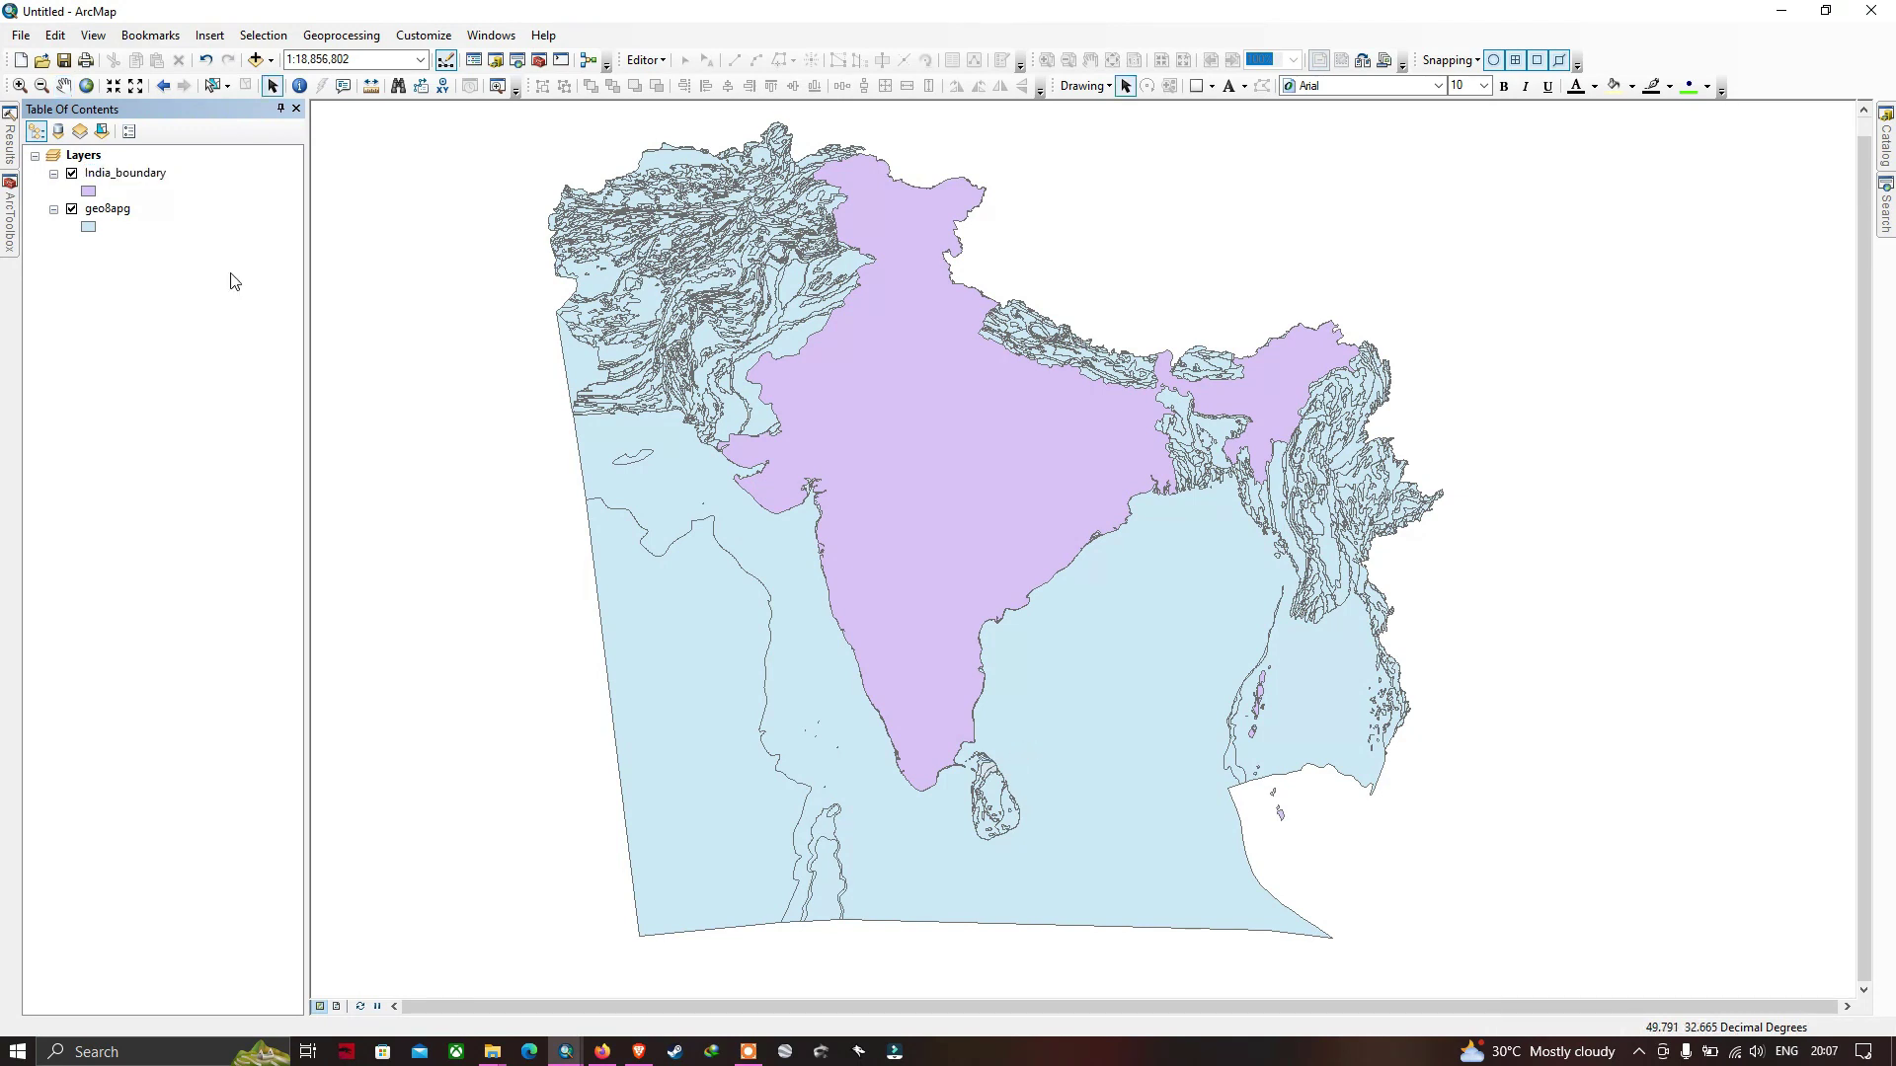
# - Open the geo8apg attribute table to view its GLG codes
pyautogui.rightClick(108, 209)
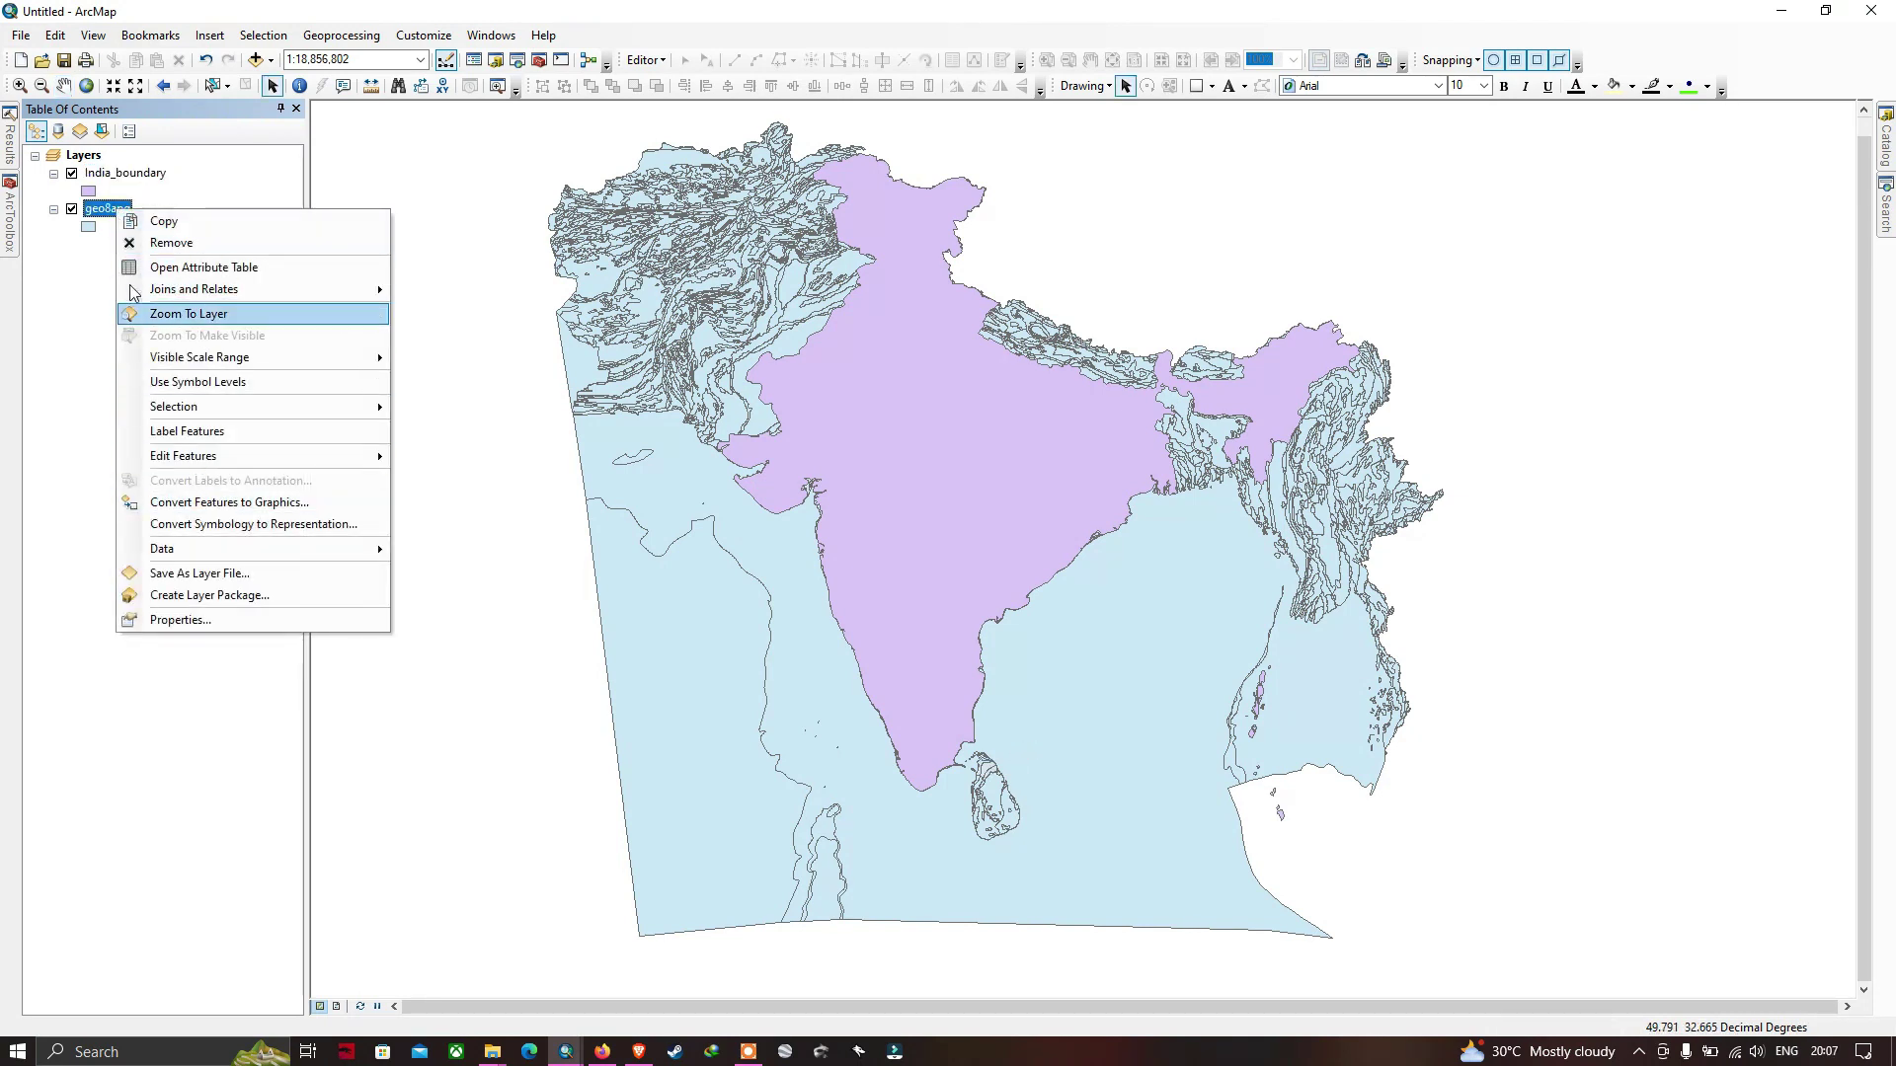
pyautogui.click(108, 210)
pyautogui.rightClick(107, 207)
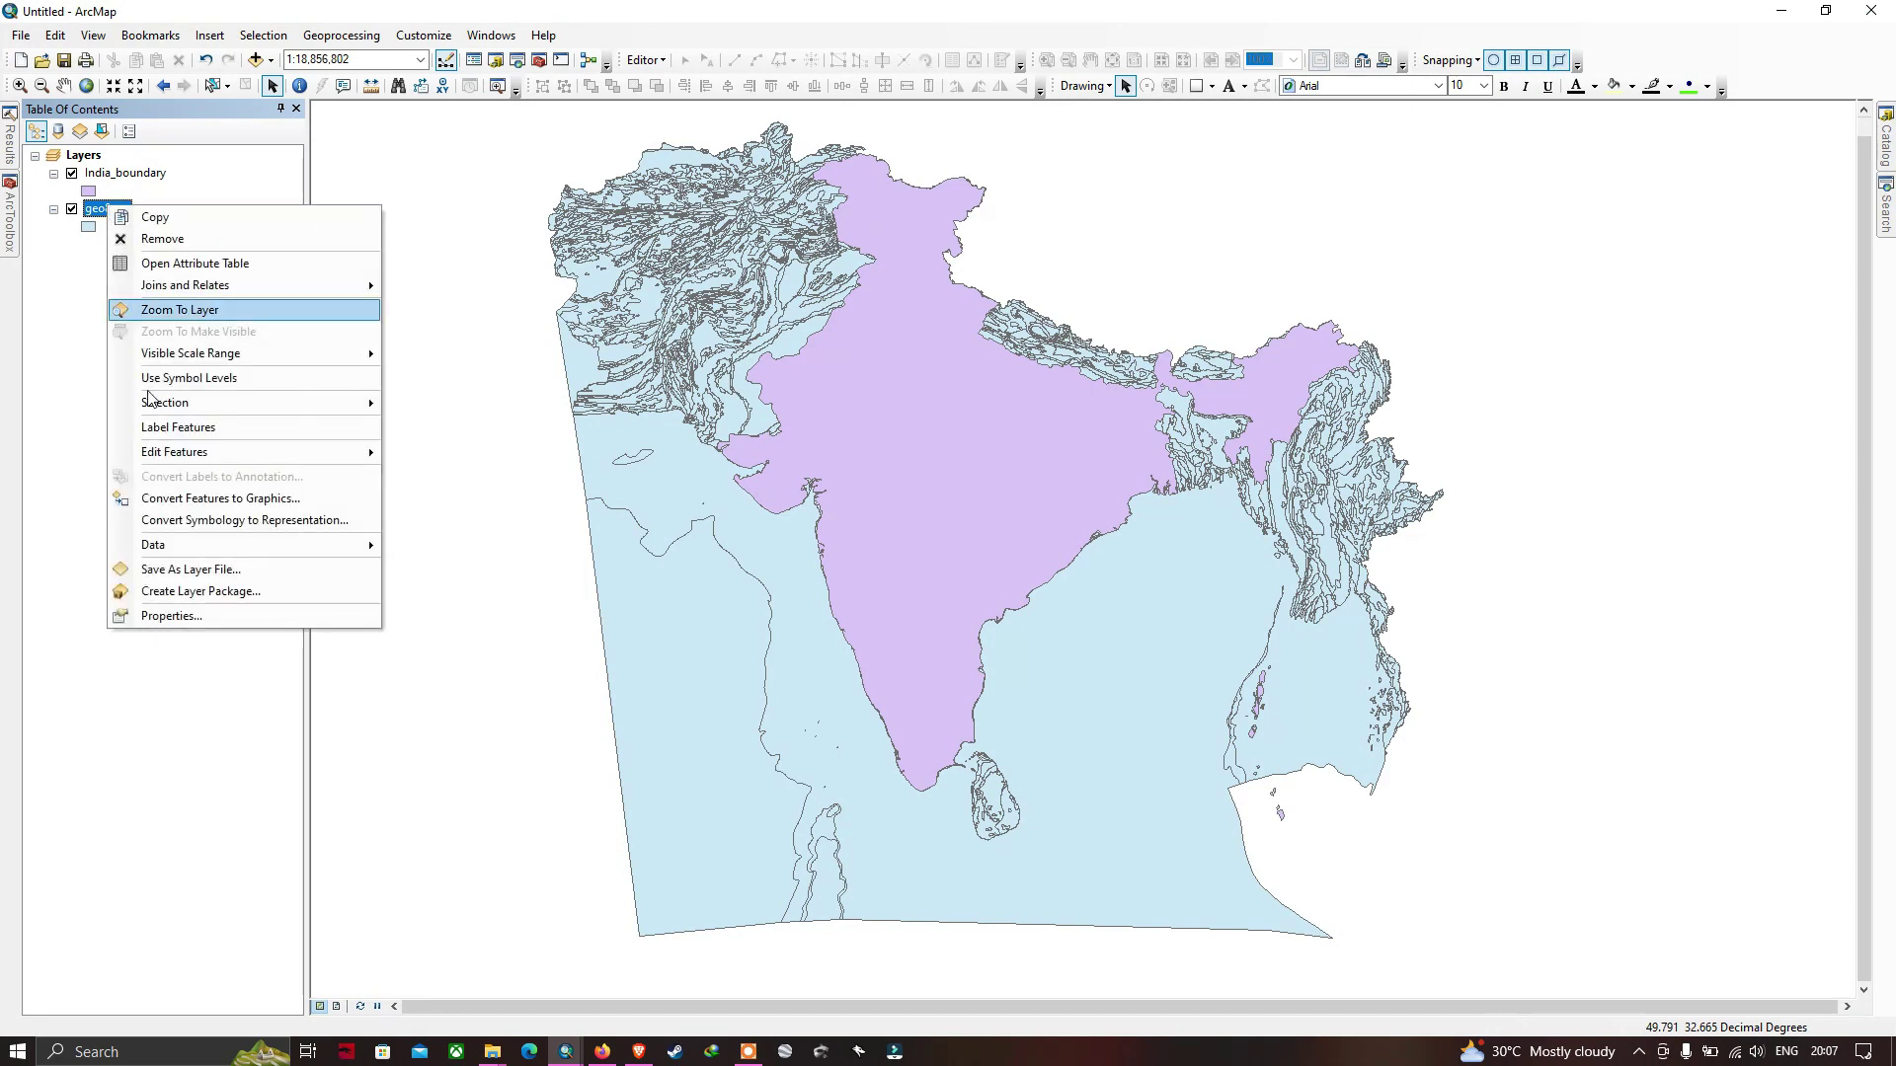
pyautogui.click(184, 263)
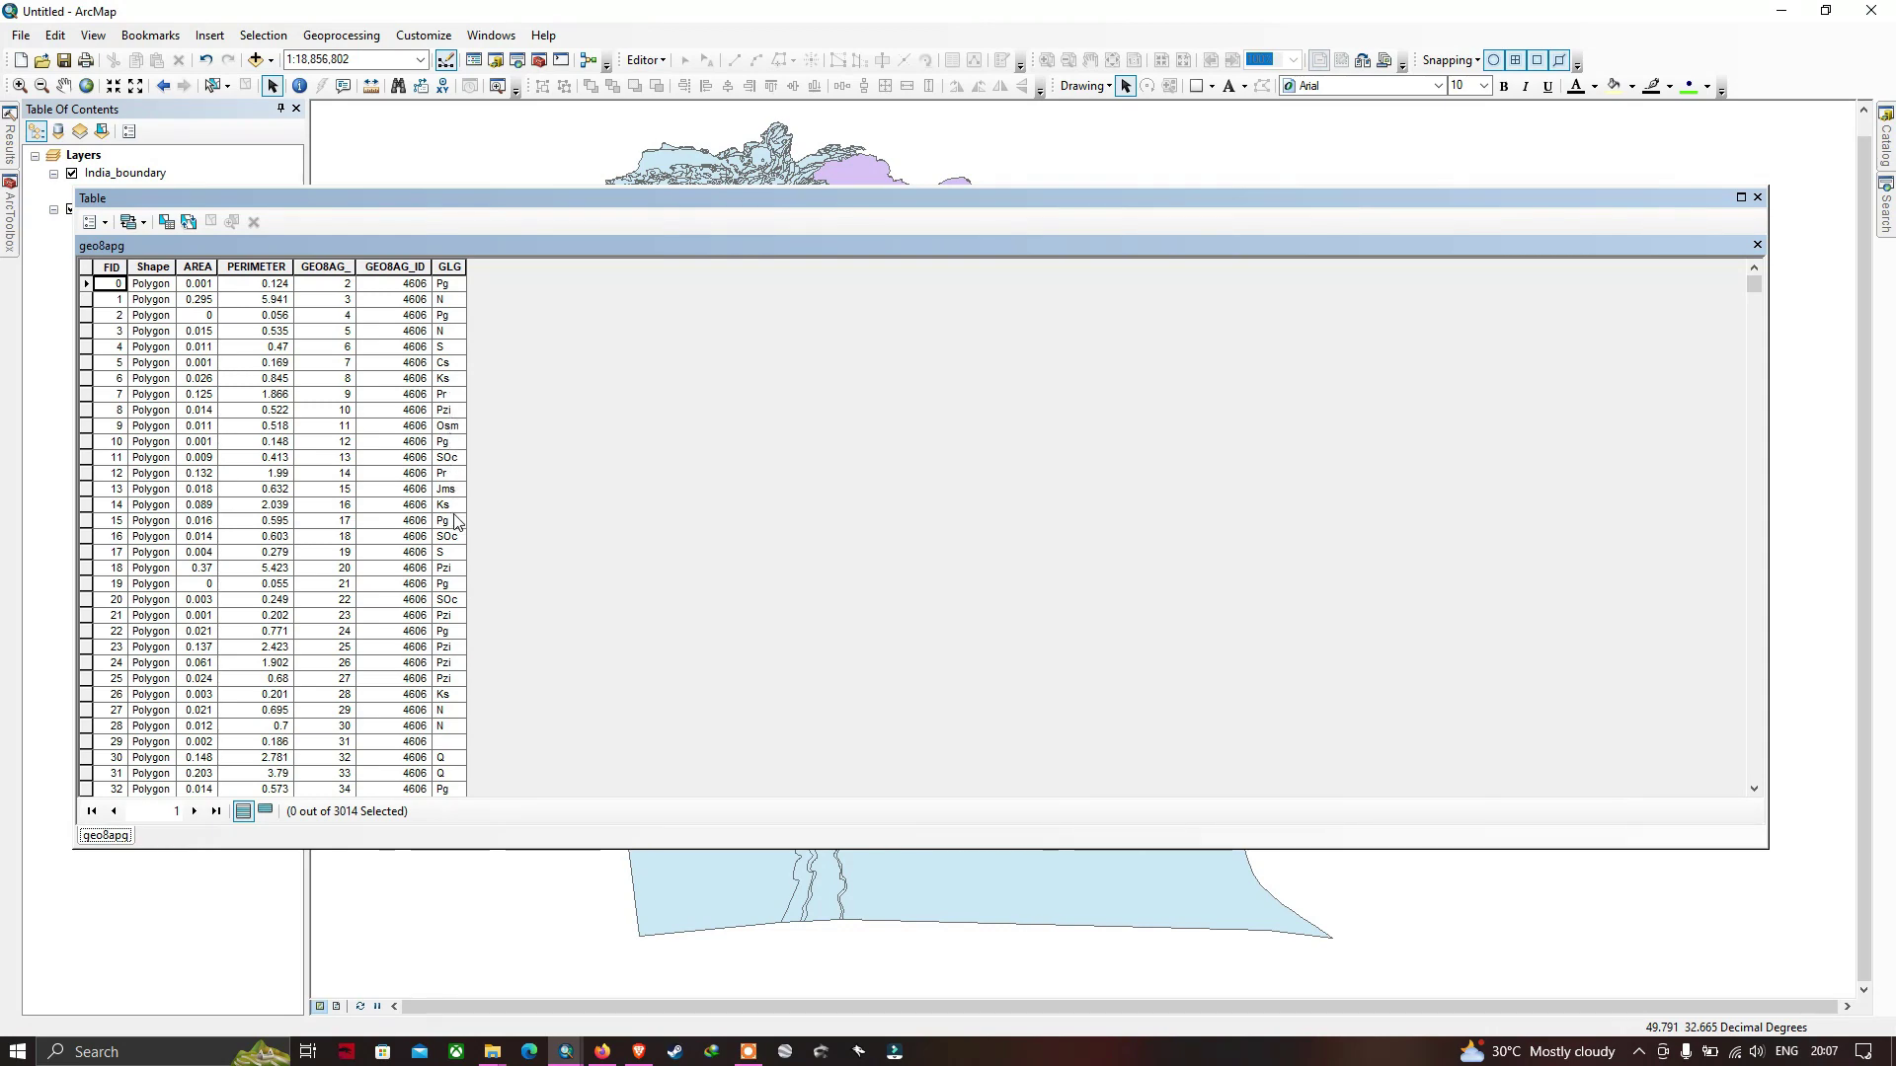
# - Check the reference geology map in Firefox, then close the geo8apg attribute table
pyautogui.hotkey('alt', 'Tab')
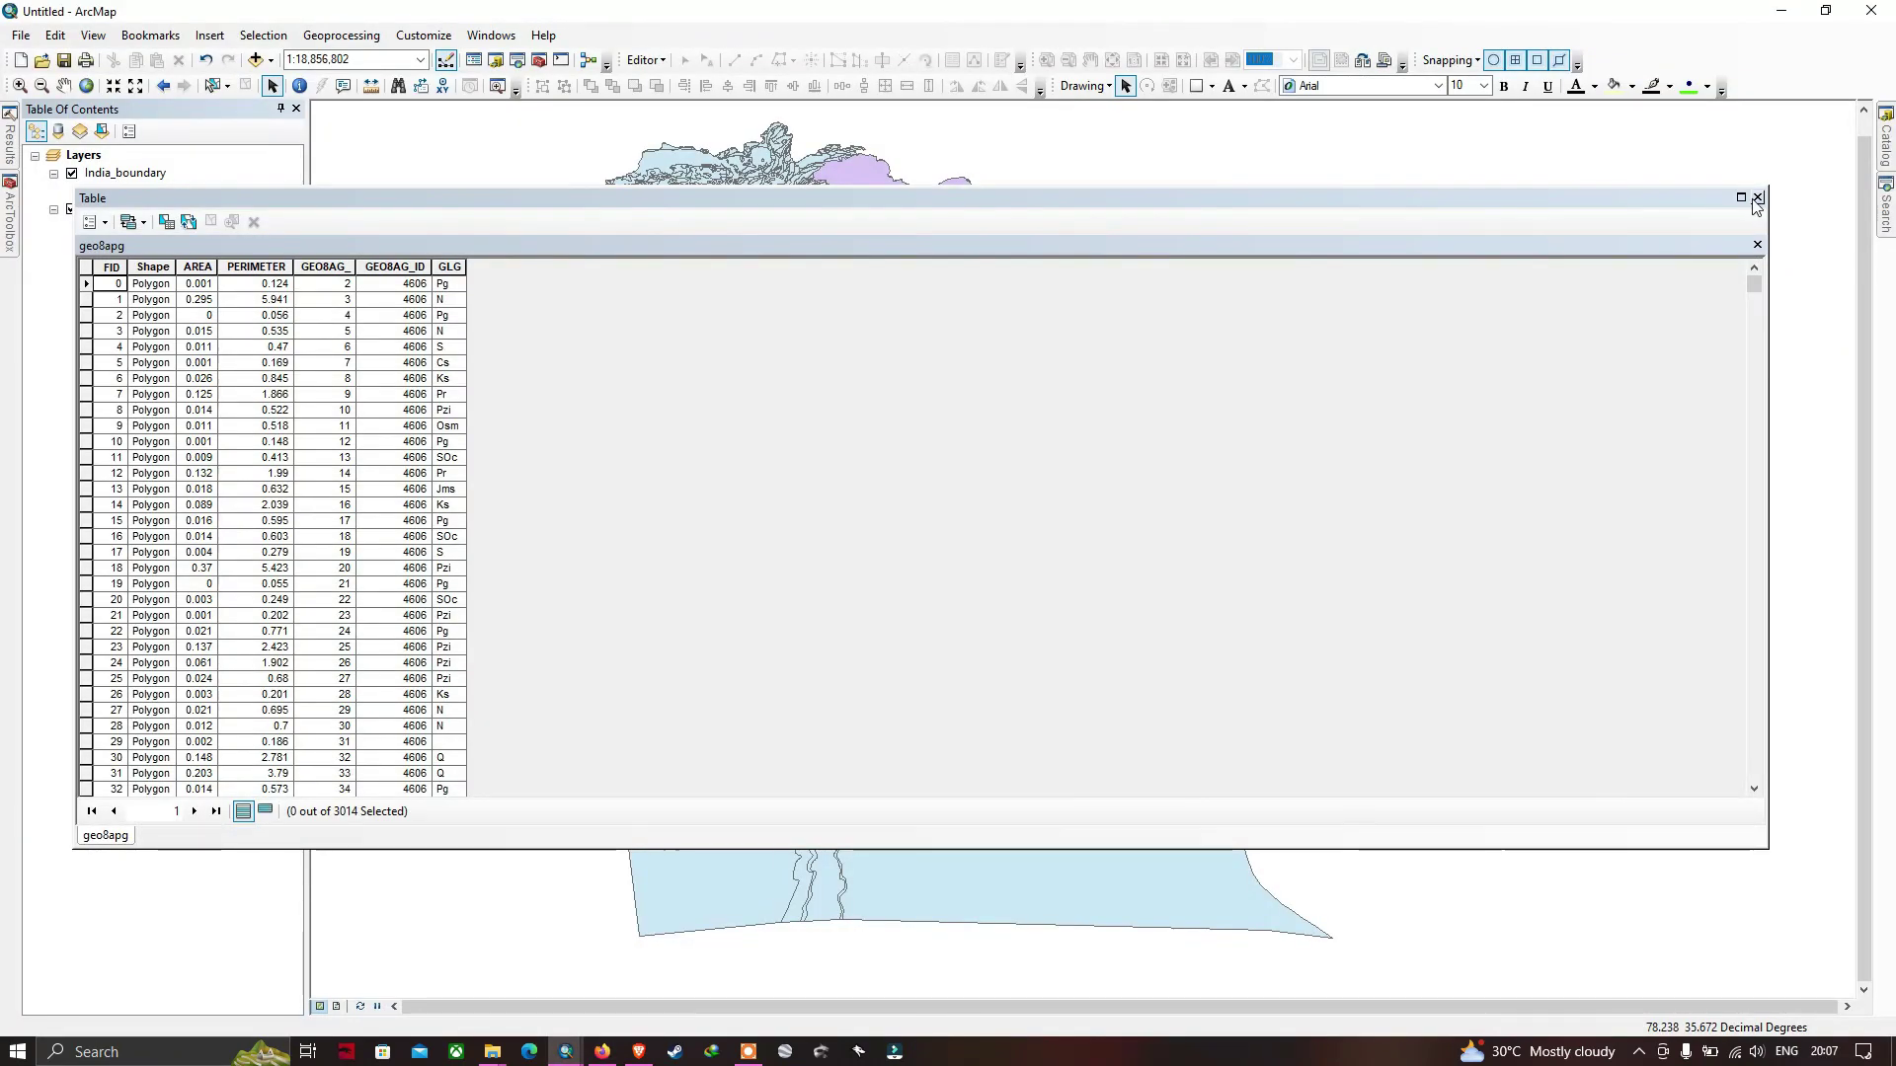
pyautogui.click(1633, 195)
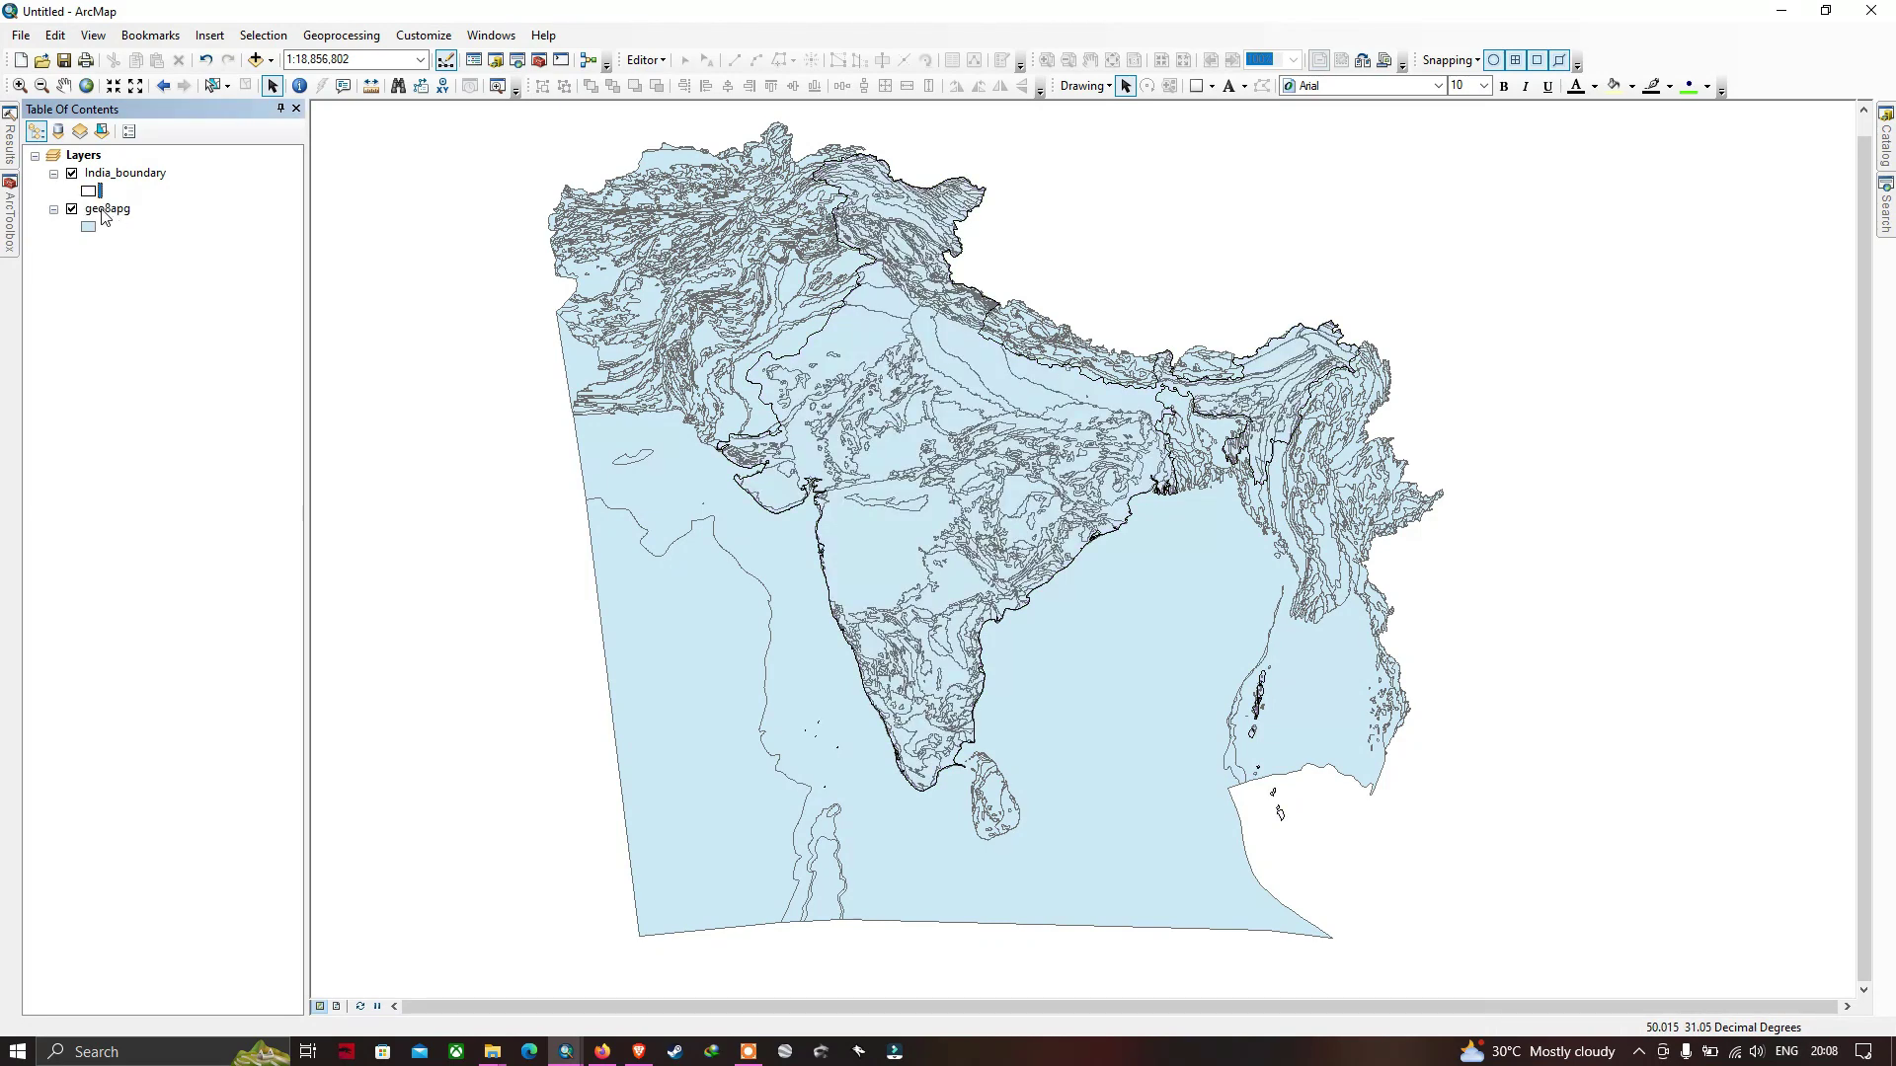
# - Symbolize geo8apg by Unique values on the GLG field, adding all values as categories
pyautogui.rightClick(102, 209)
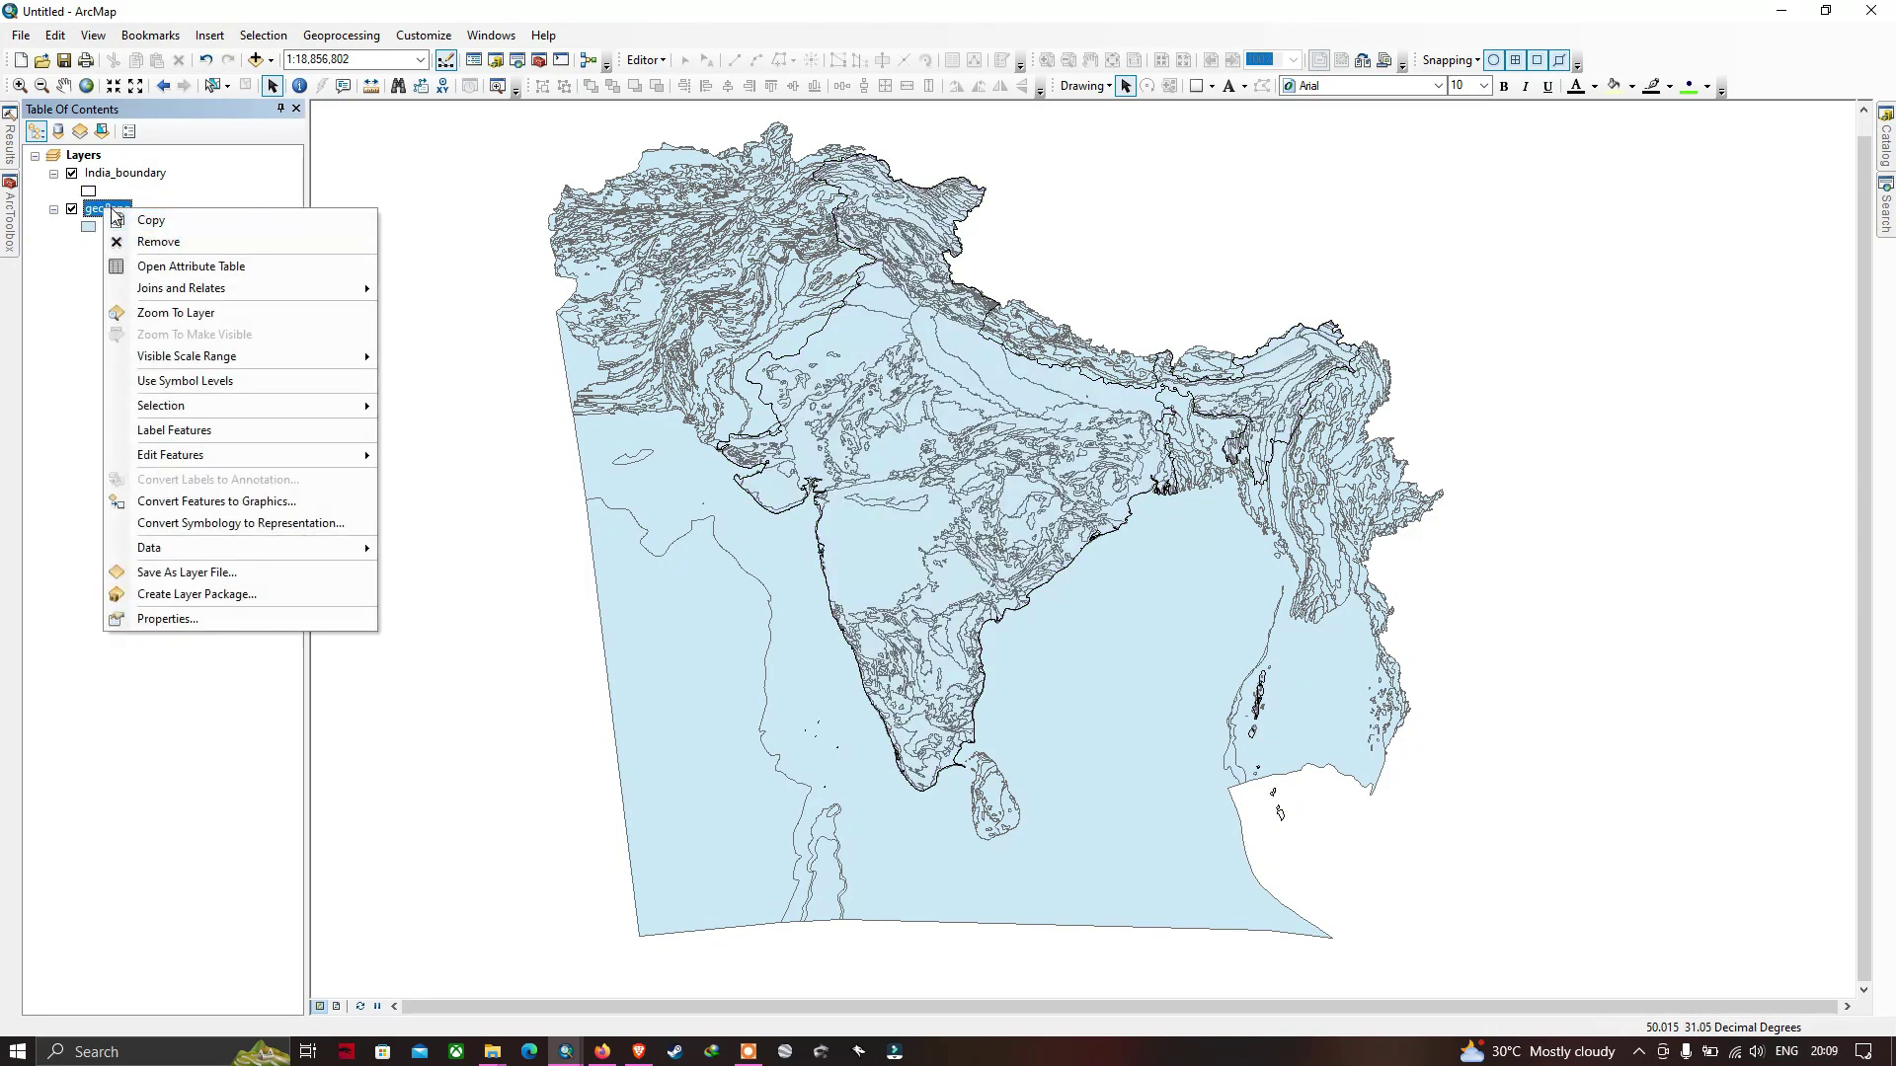
pyautogui.click(202, 619)
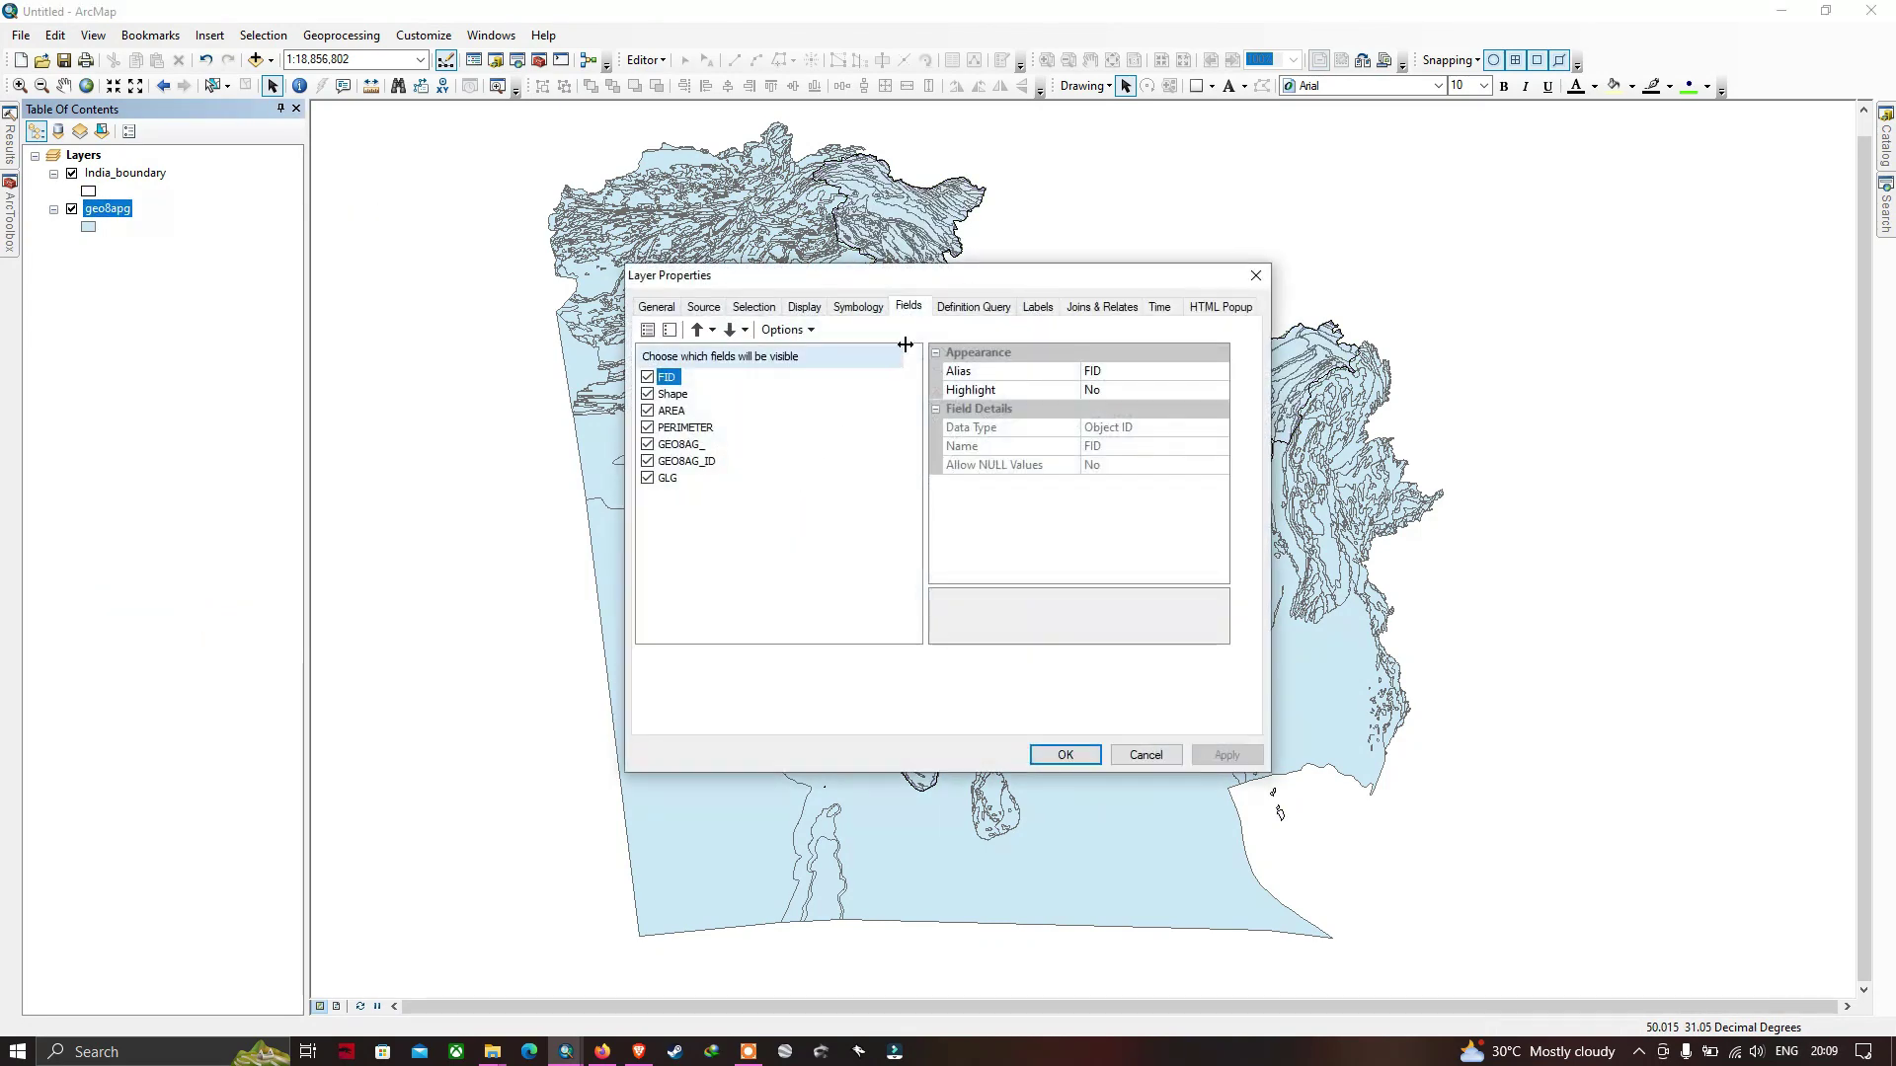
pyautogui.click(858, 307)
pyautogui.click(664, 384)
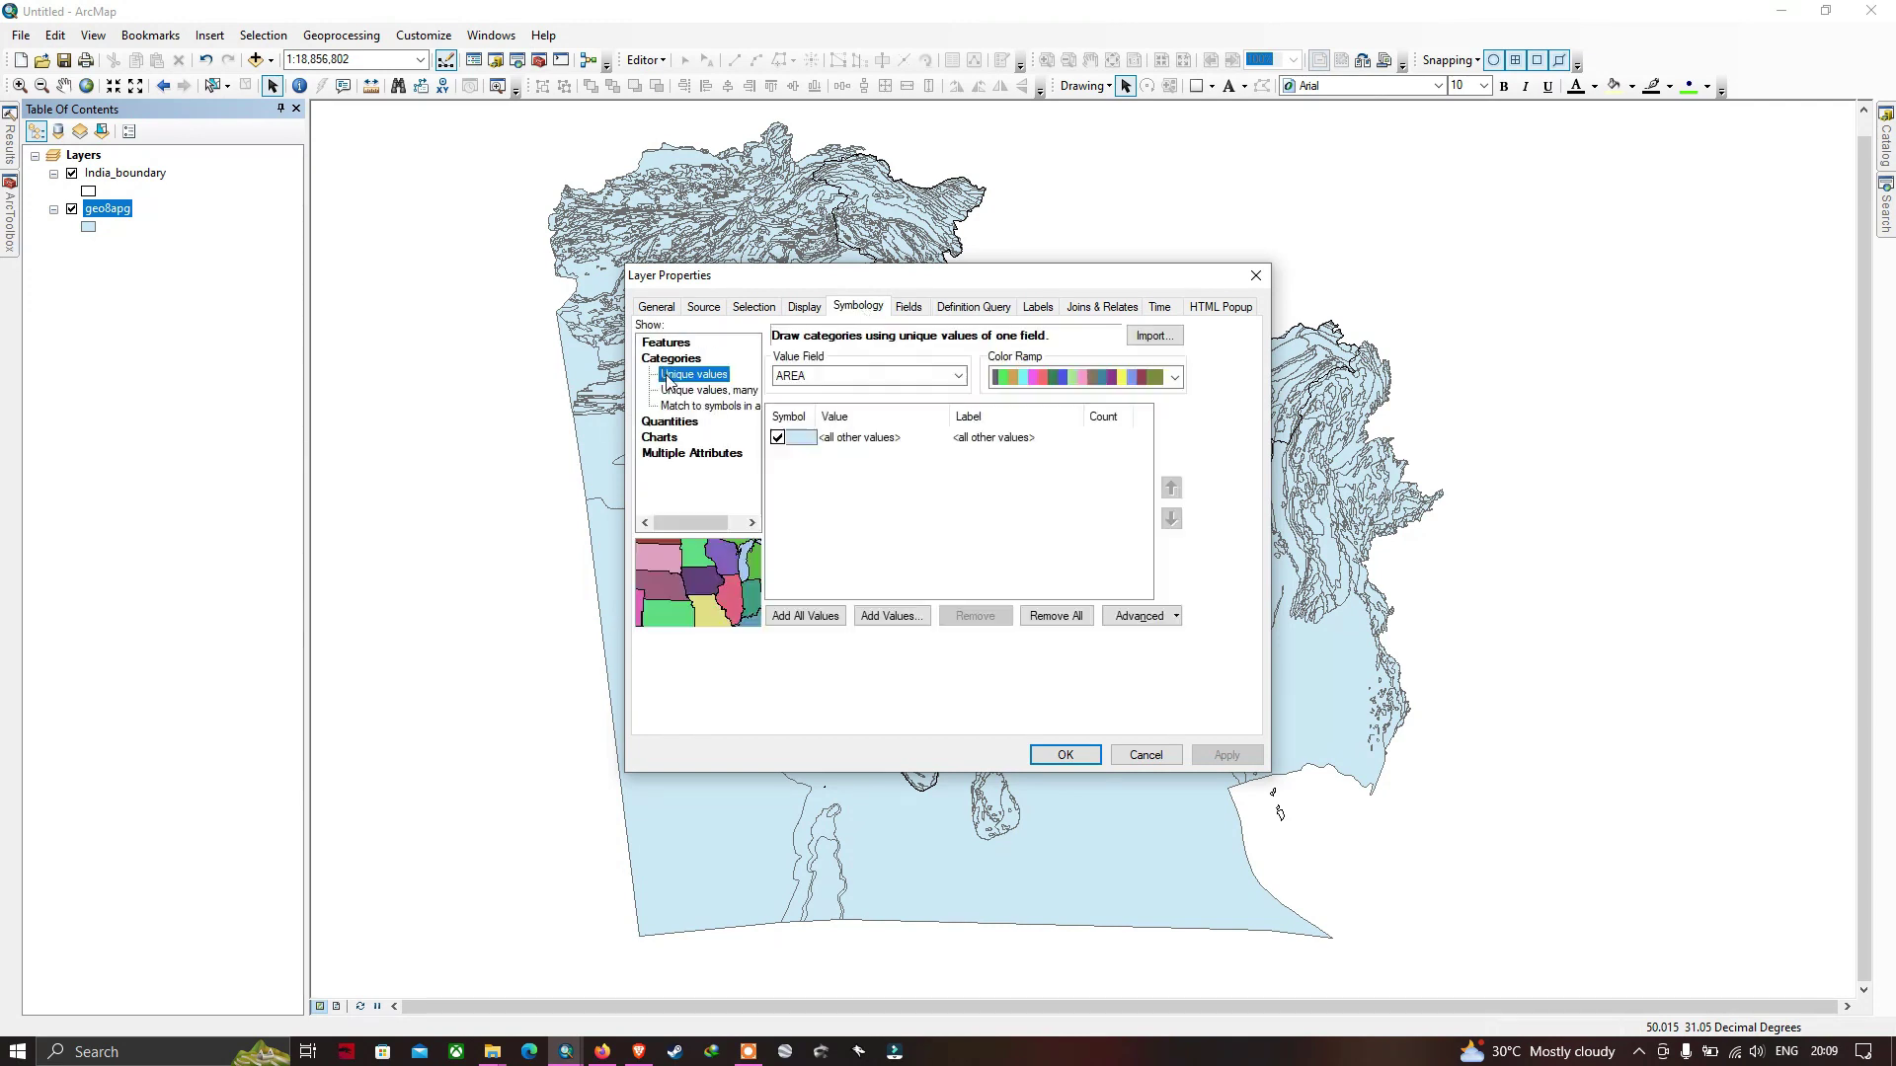
pyautogui.click(809, 376)
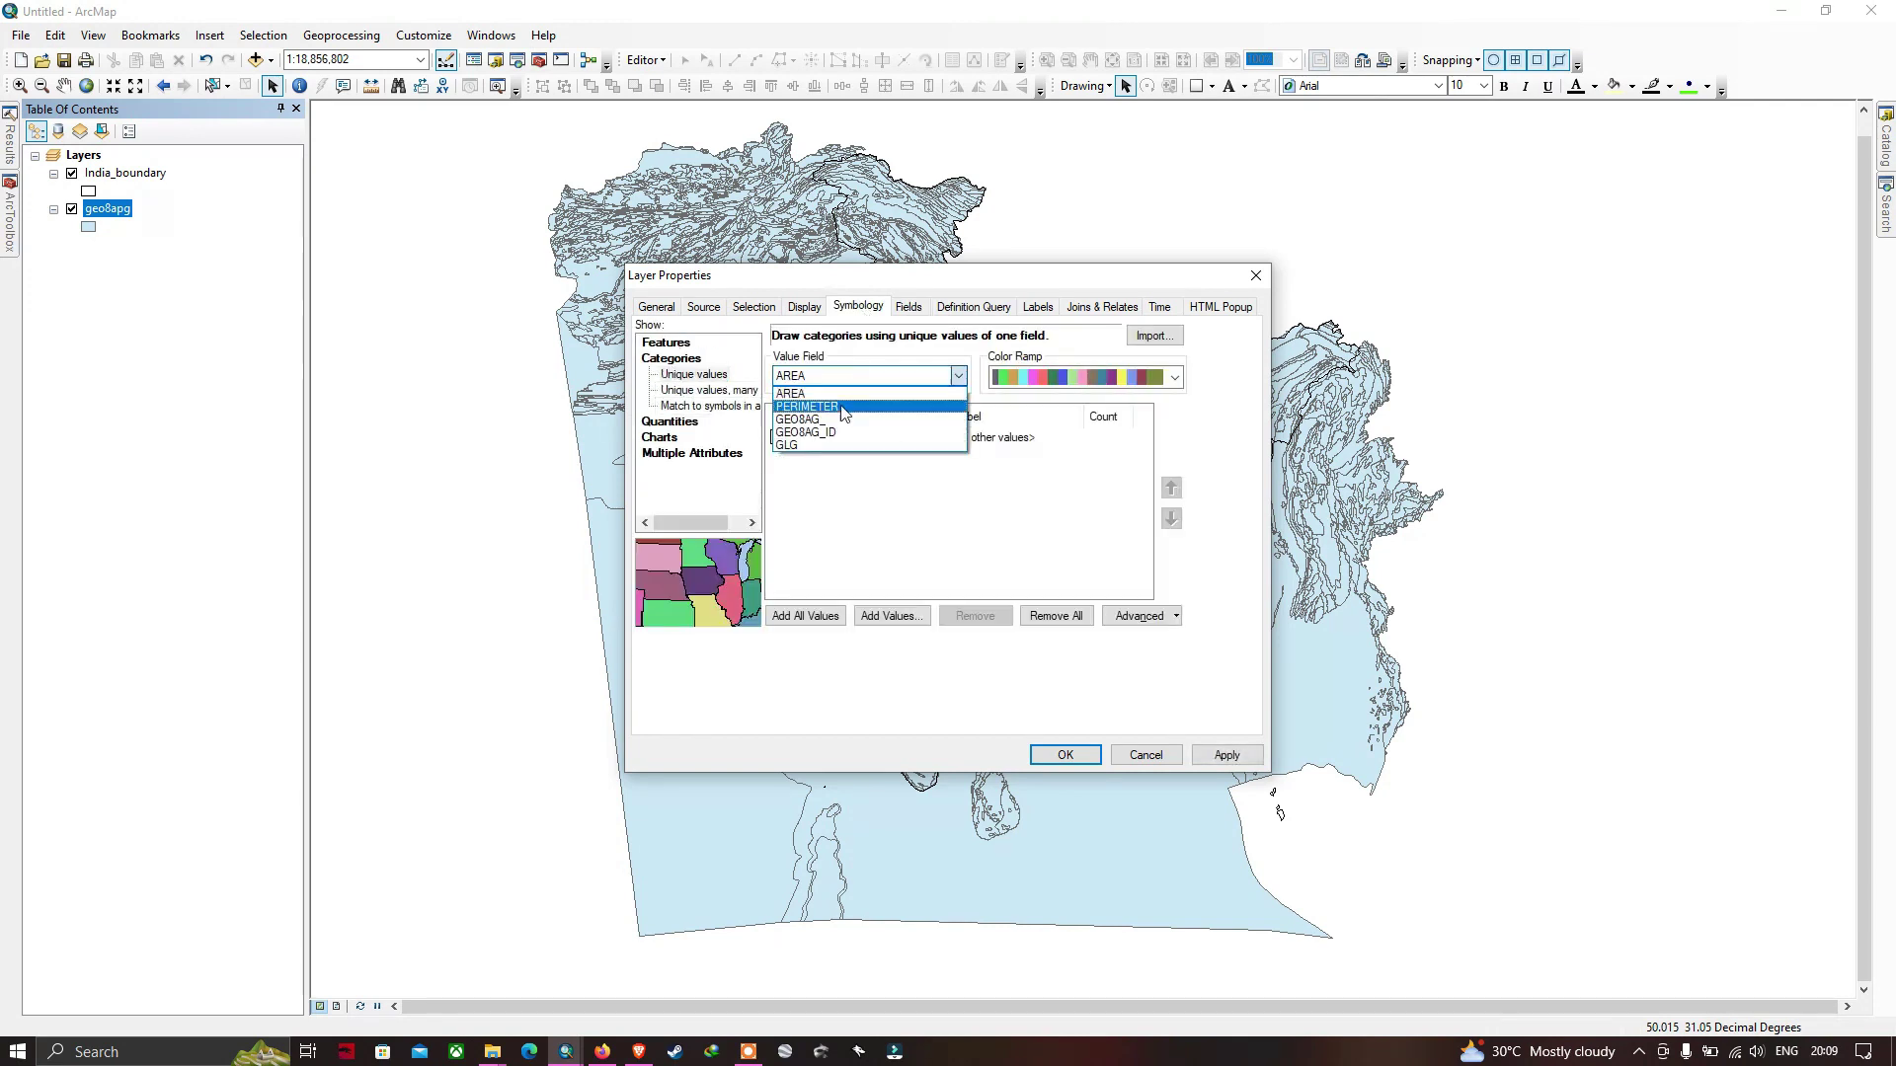
pyautogui.click(805, 446)
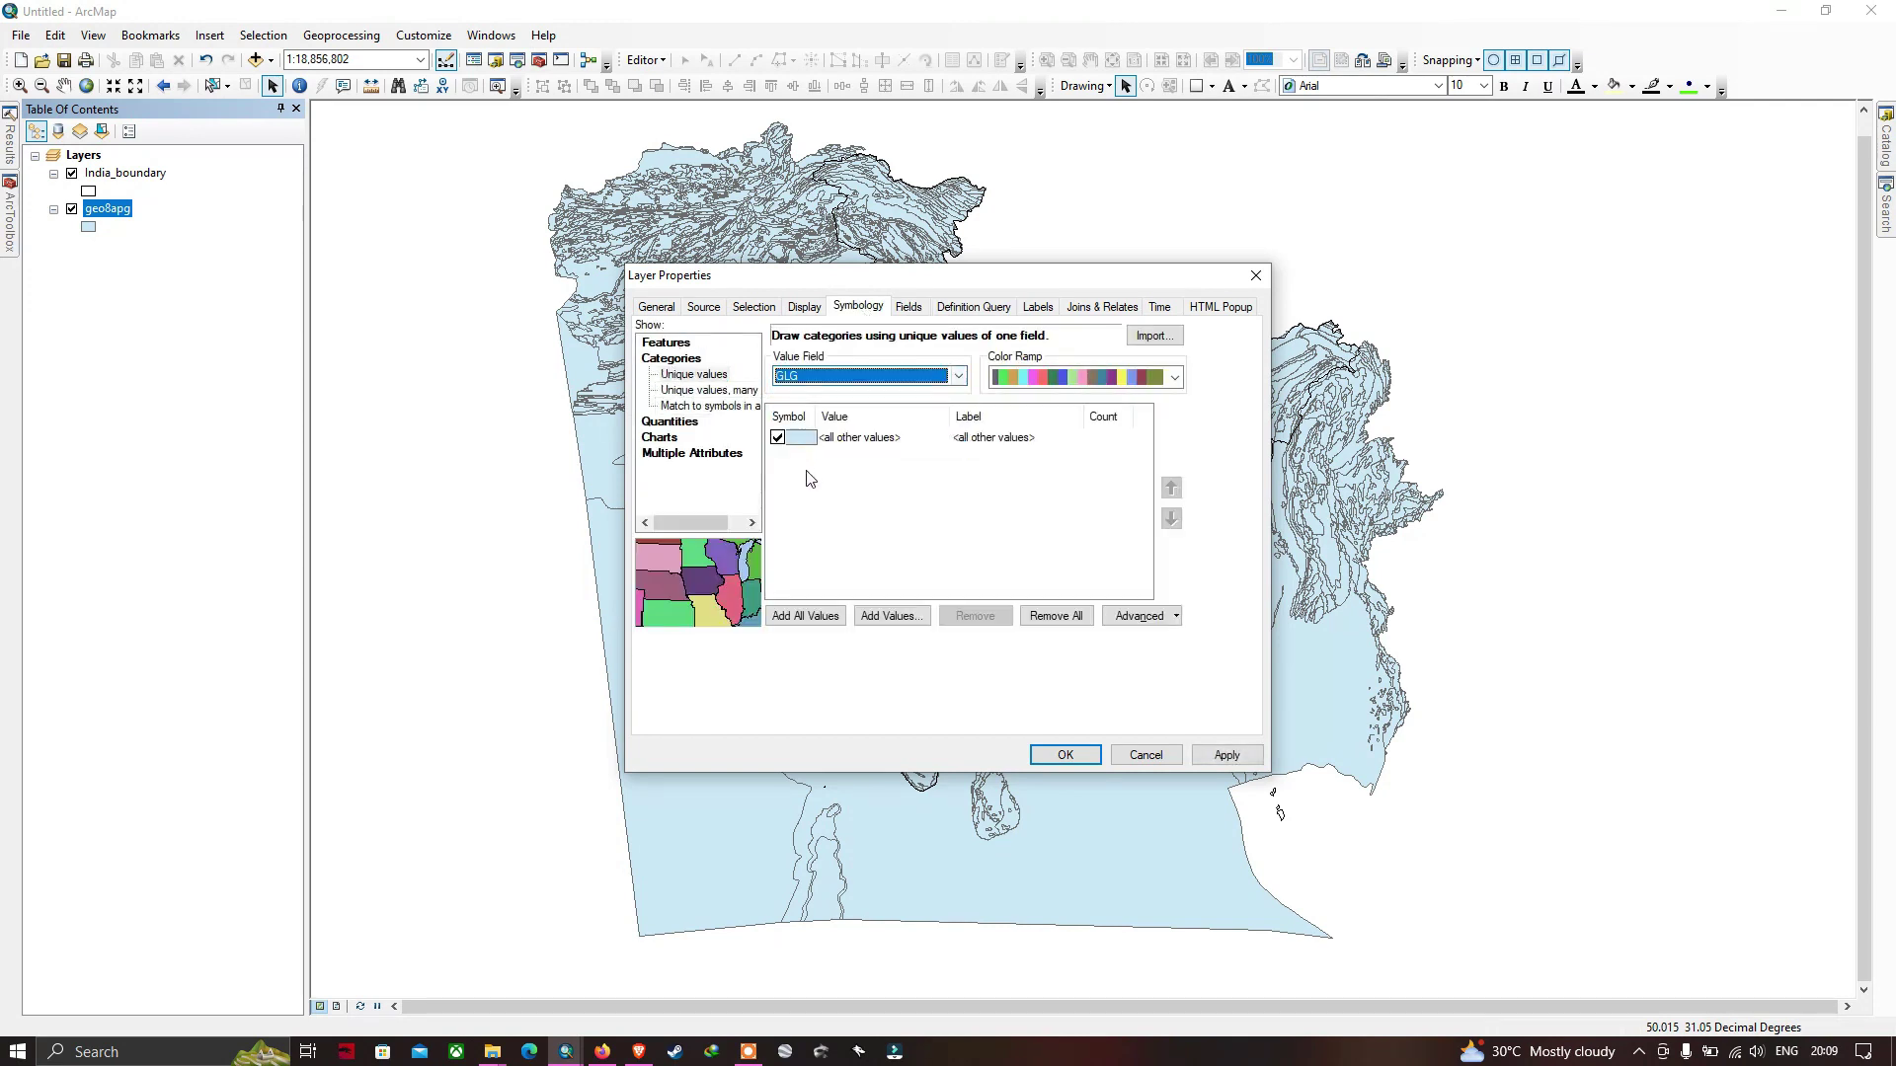
pyautogui.click(813, 616)
pyautogui.click(1083, 755)
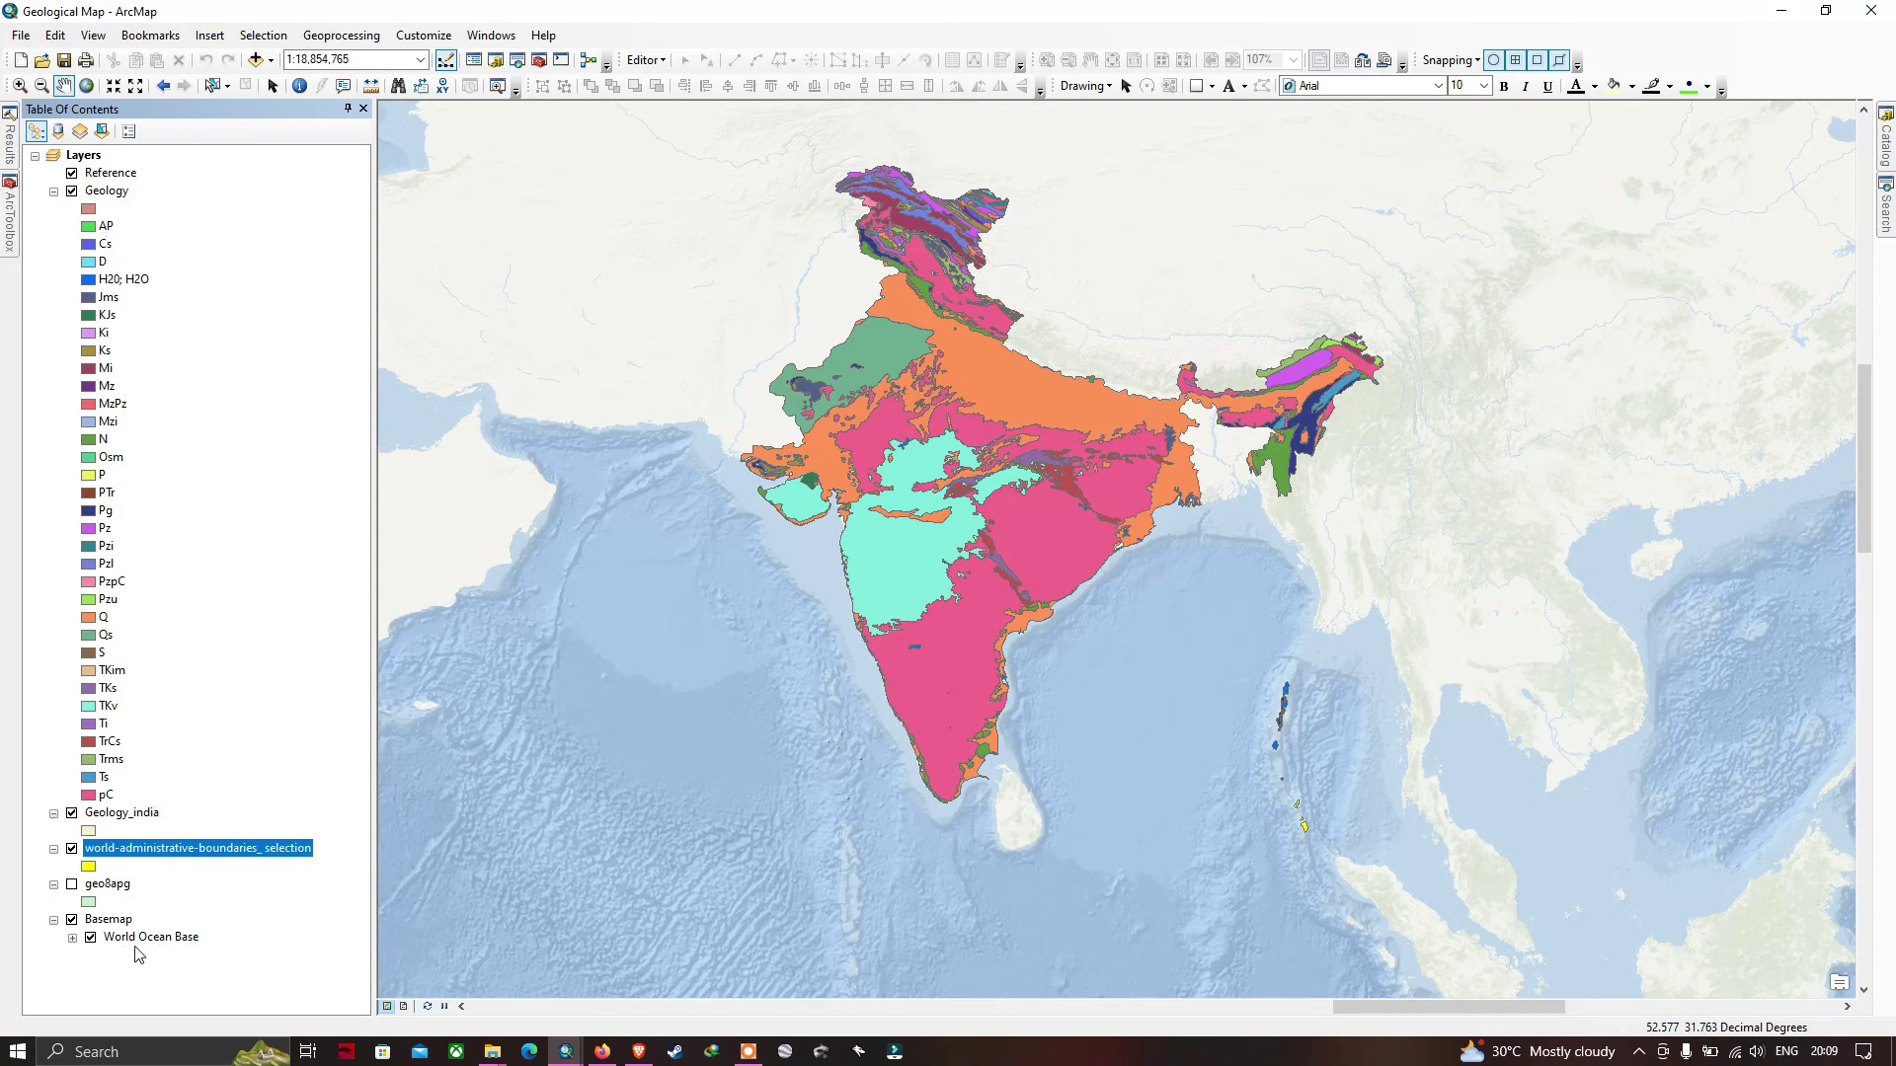
# - Select the World Ocean Base layer and switch the Geological Map to layout view
pyautogui.click(183, 940)
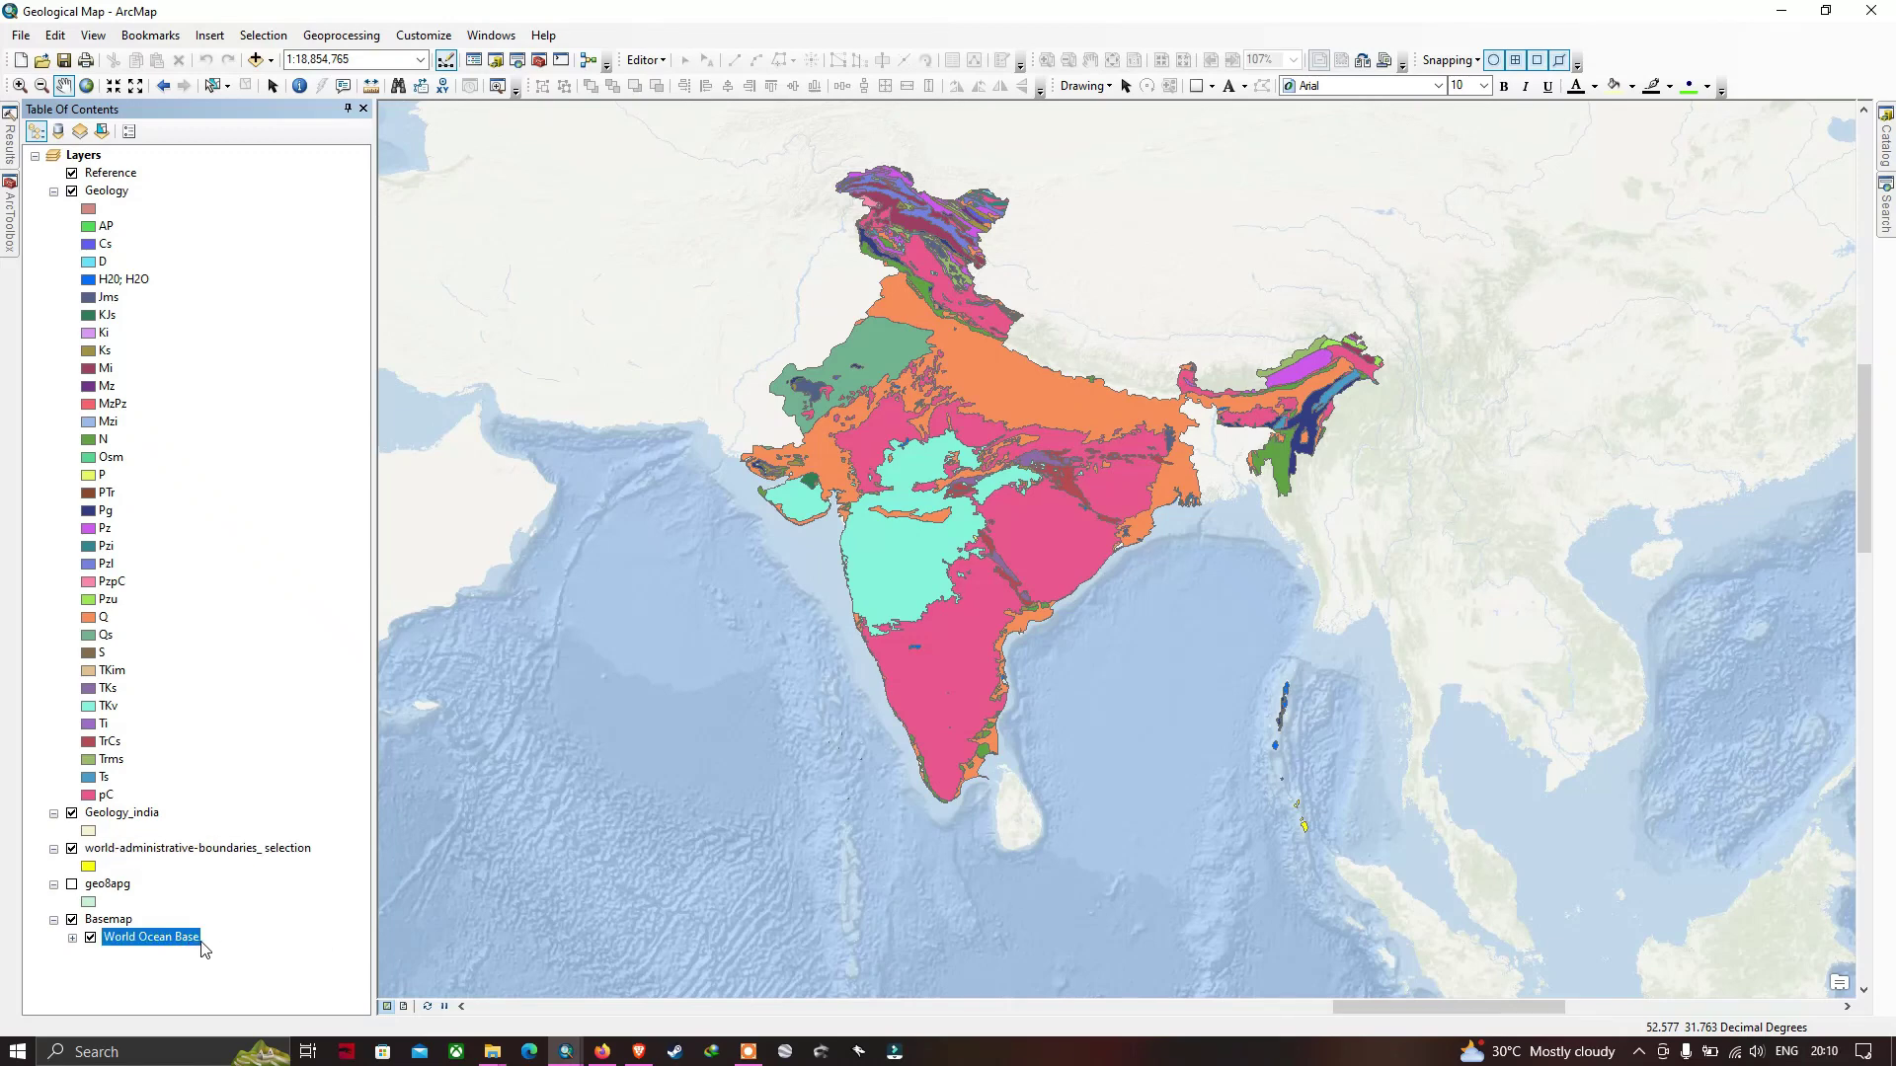
pyautogui.click(405, 1007)
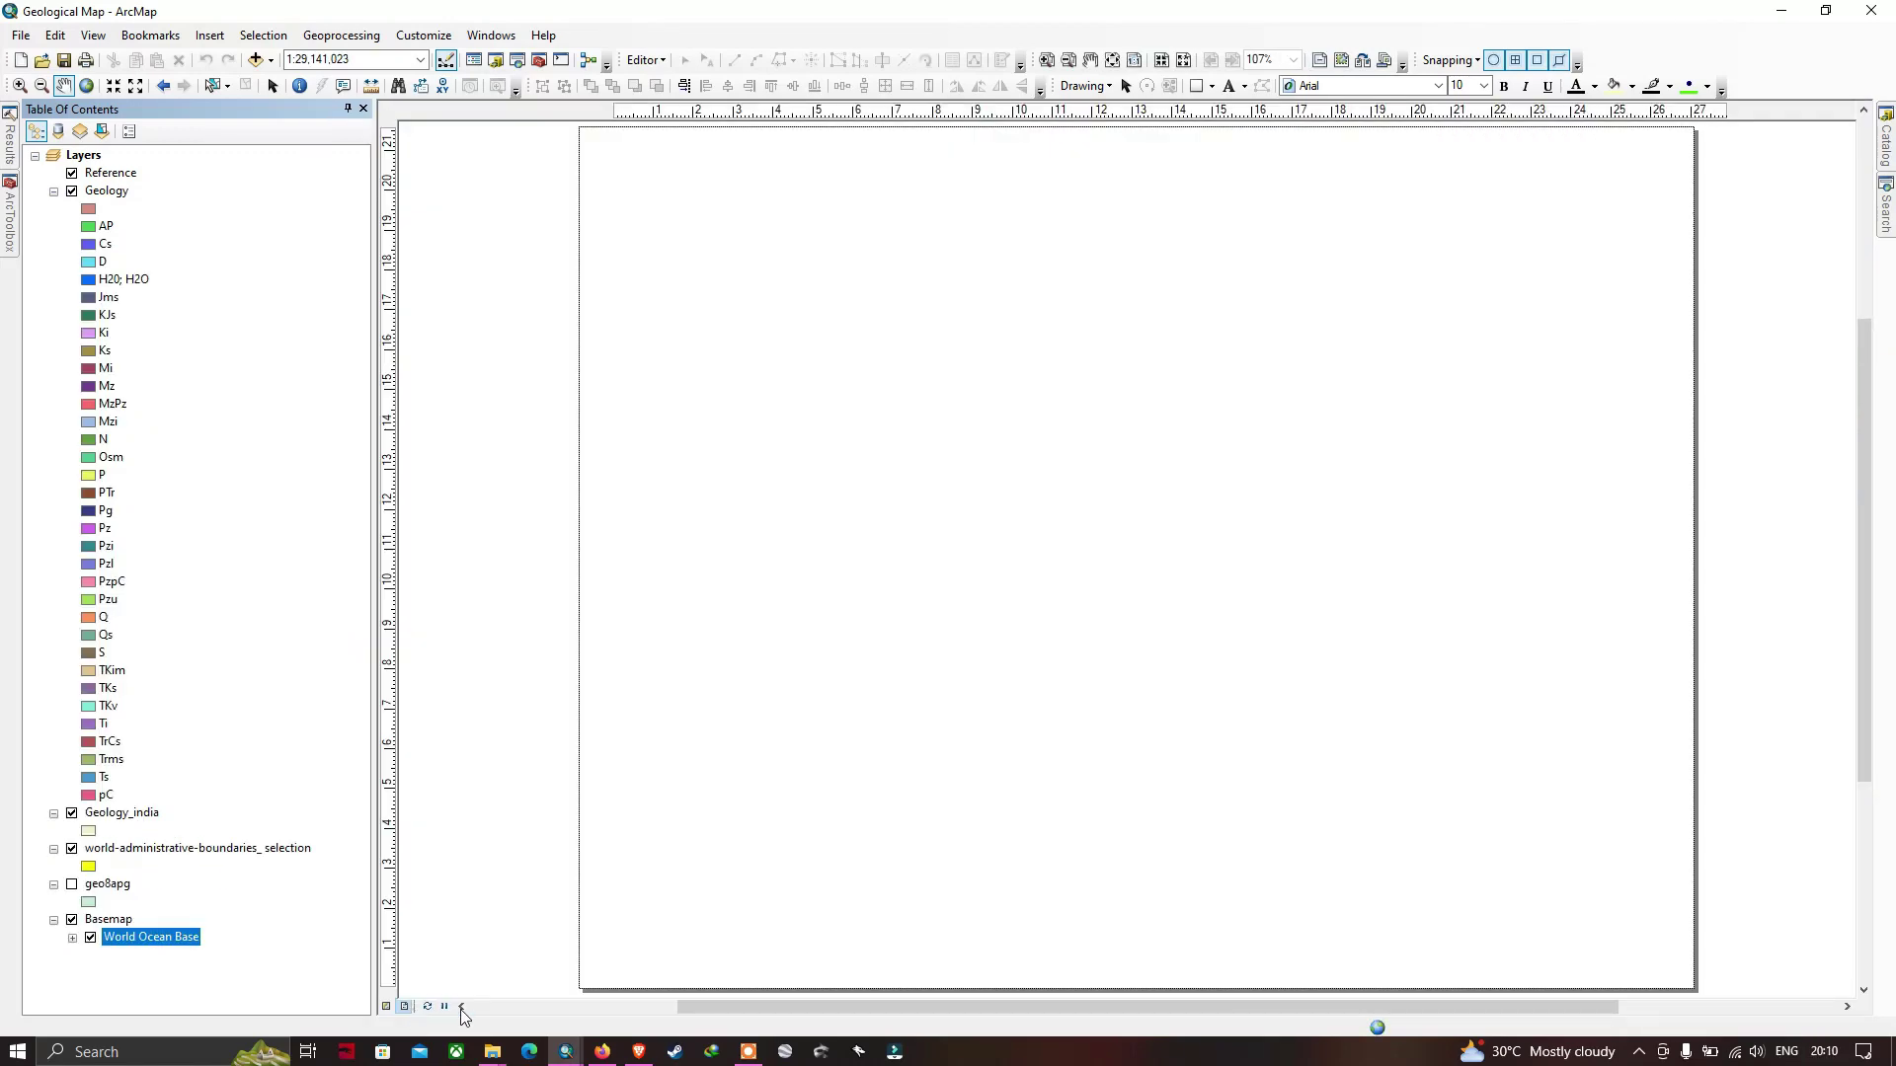